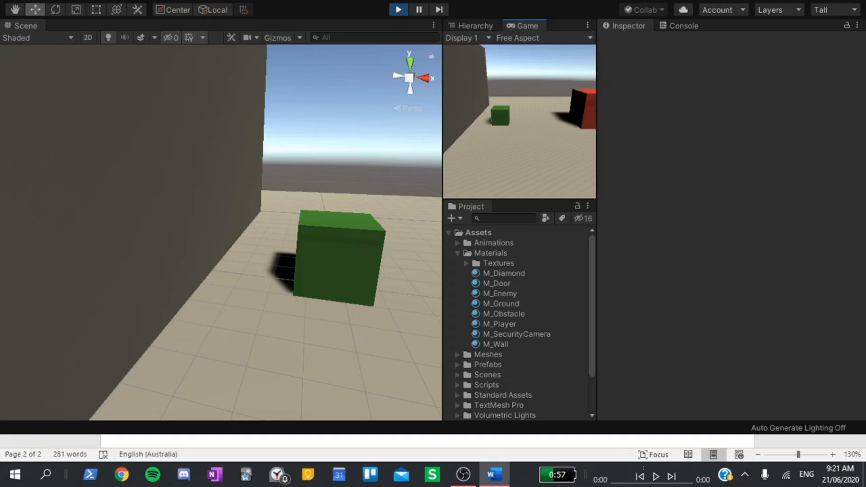
# Switch back and forth between the running game and the Word document.
pyautogui.click(325, 271)
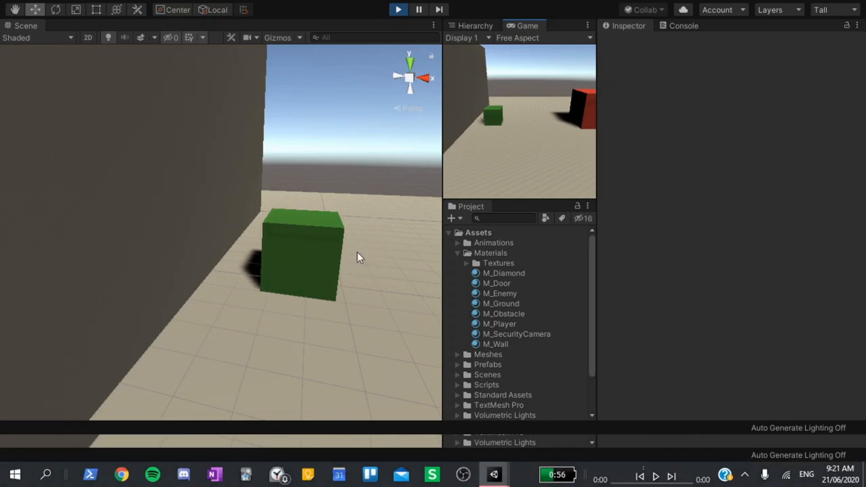
pyautogui.hotkey('alt', 'Tab')
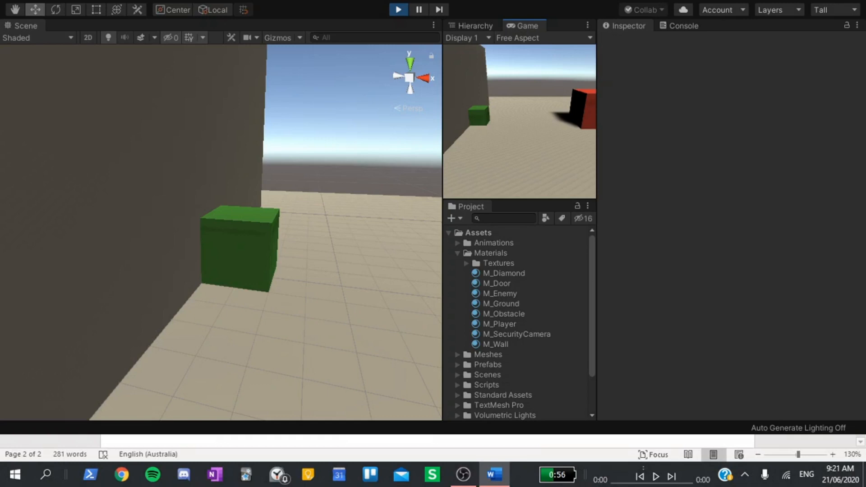
pyautogui.click(388, 232)
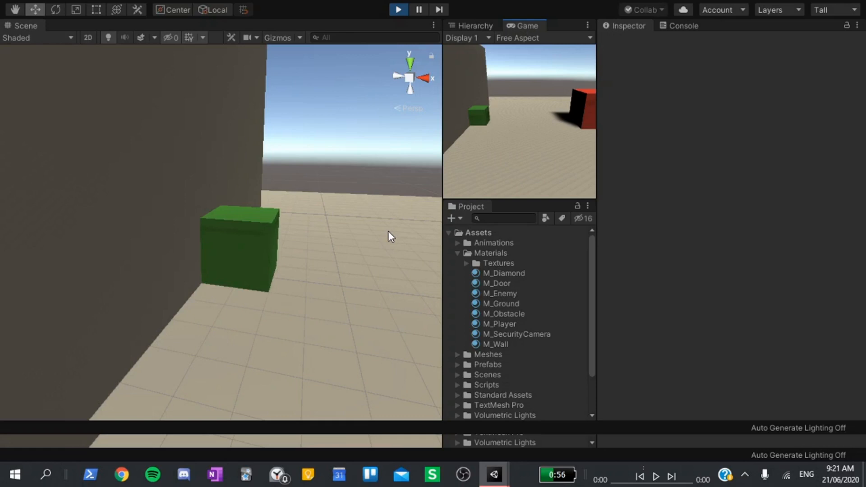
pyautogui.hotkey('alt', 'Tab')
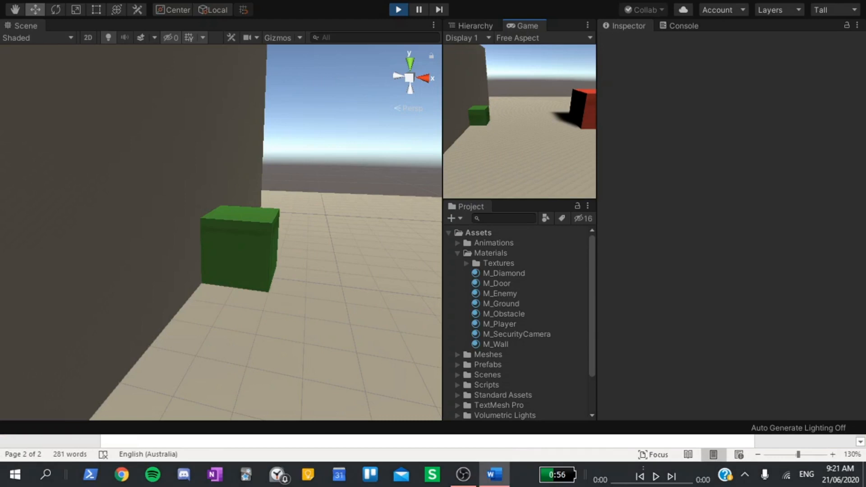
pyautogui.hotkey('alt', 'Tab')
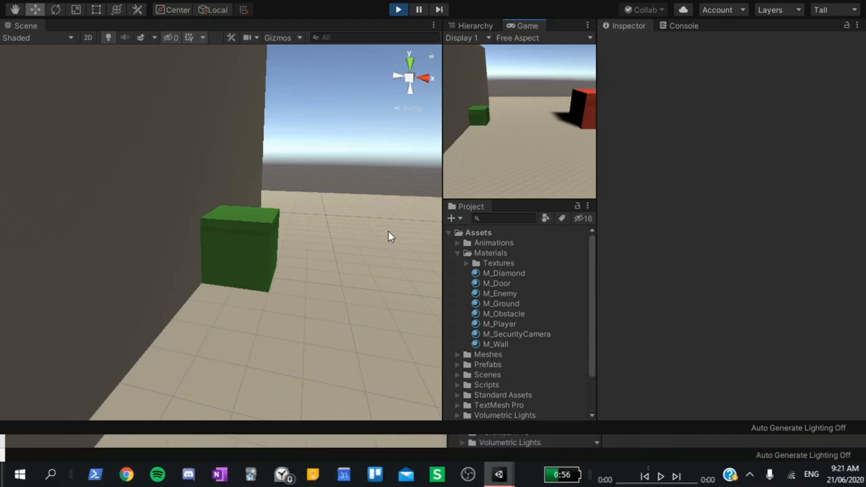
pyautogui.hotkey('alt', 'Tab')
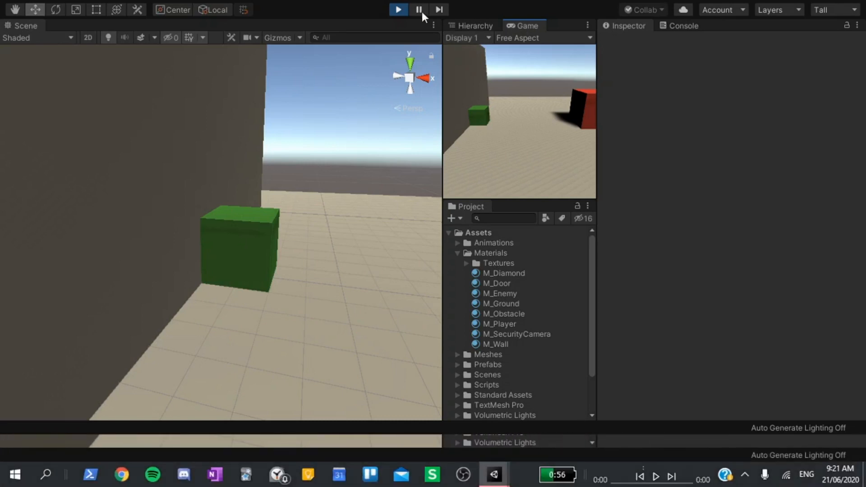
# Stop the running game and launch Unity from system search to open TopDownControllerTut.
pyautogui.click(399, 11)
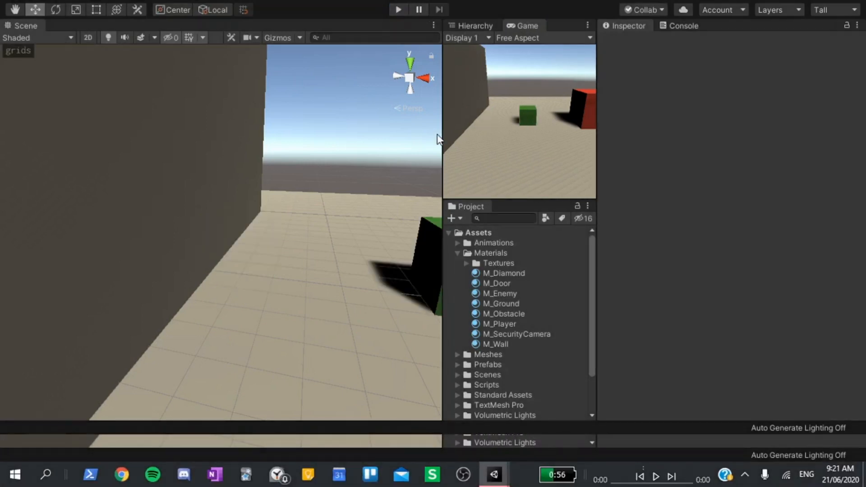
pyautogui.press('super')
pyautogui.write('unity')
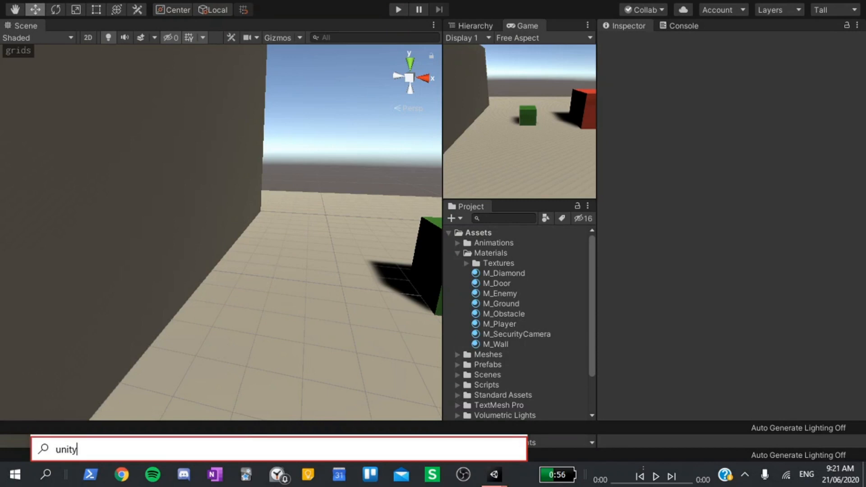
pyautogui.press('Return')
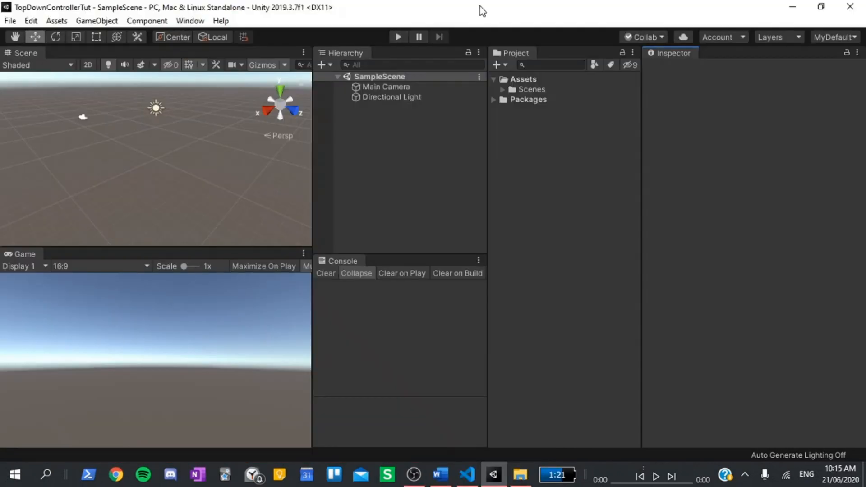
pyautogui.click(190, 21)
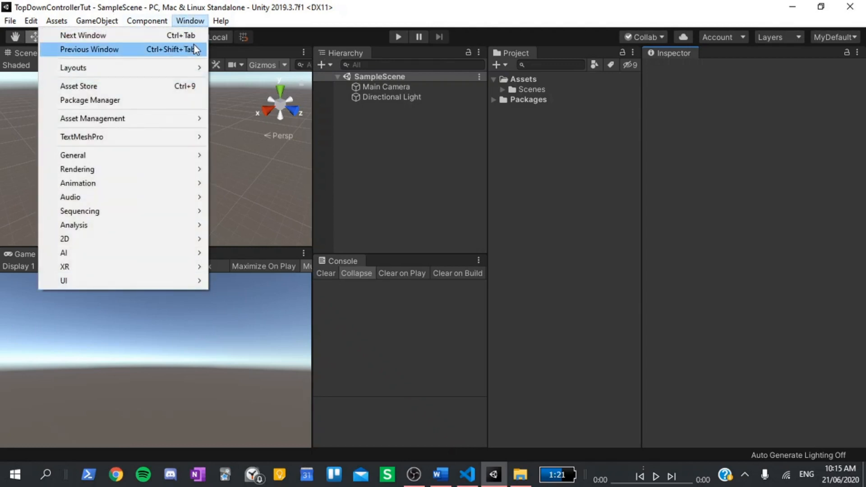
pyautogui.click(175, 99)
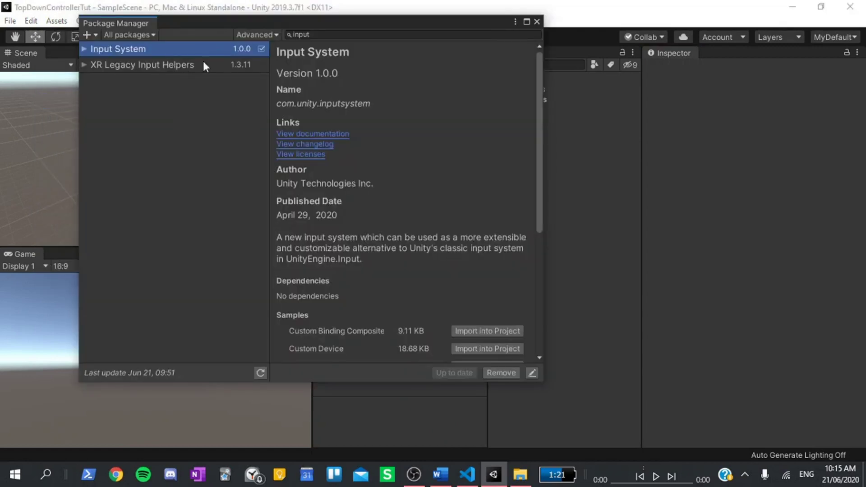
pyautogui.click(318, 36)
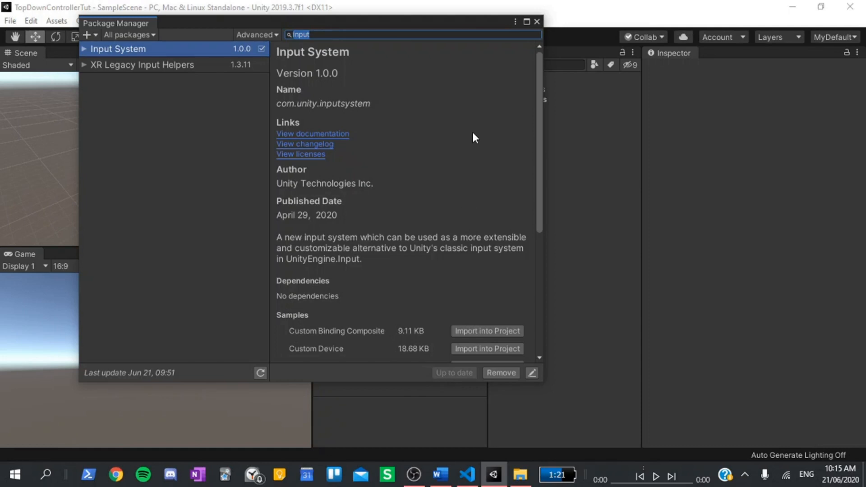
pyautogui.click(536, 22)
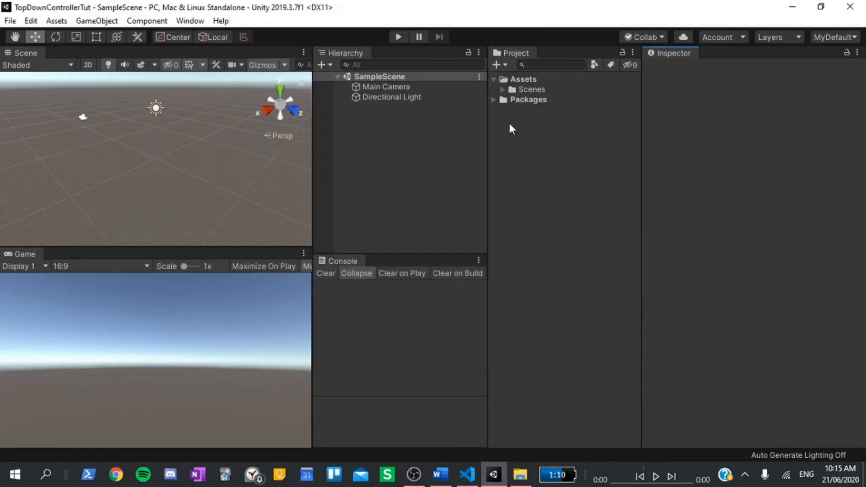
# Create an Input Actions asset named PlayerControls in Assets with Generate C# Class enabled.
pyautogui.rightClick(510, 86)
pyautogui.moveTo(575, 88)
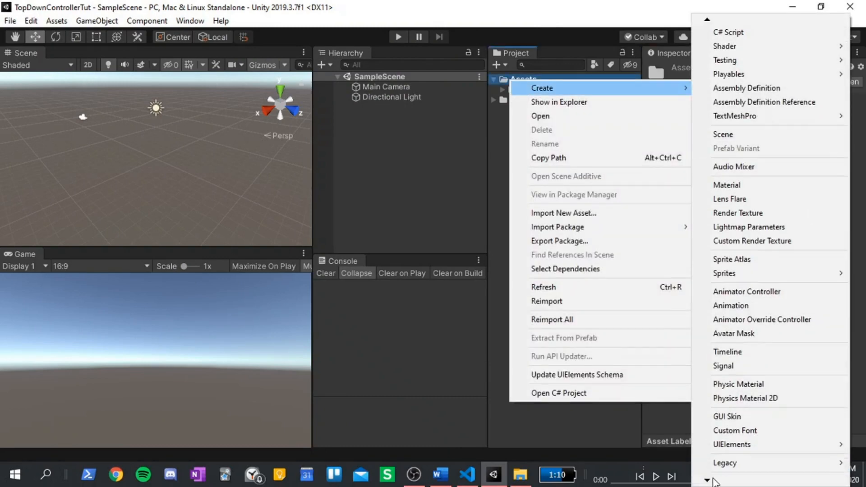
pyautogui.moveTo(707, 480)
pyautogui.click(728, 468)
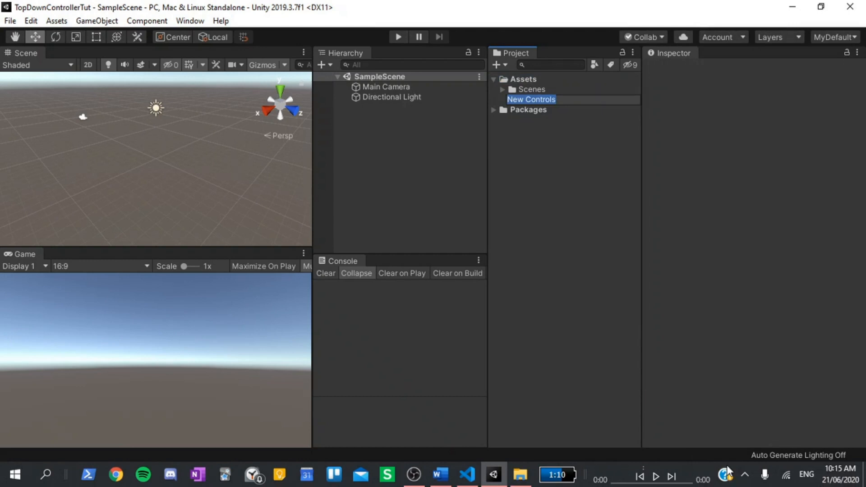
pyautogui.write('PlayerControls')
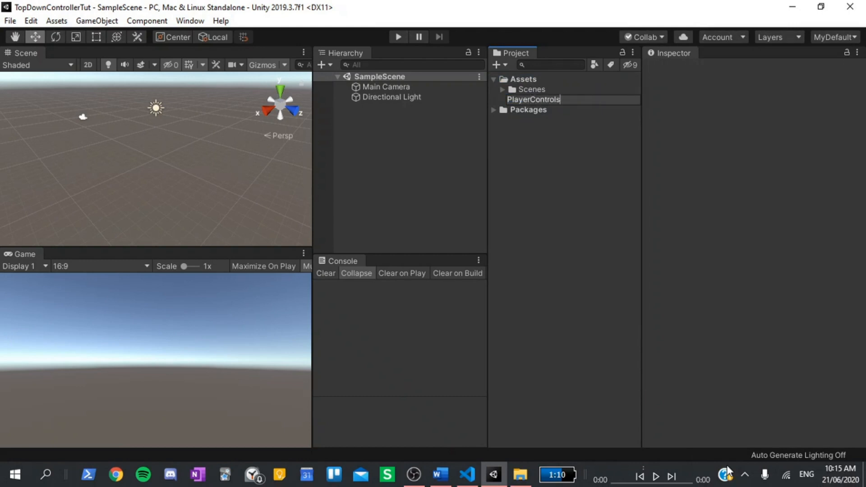
pyautogui.press('Return')
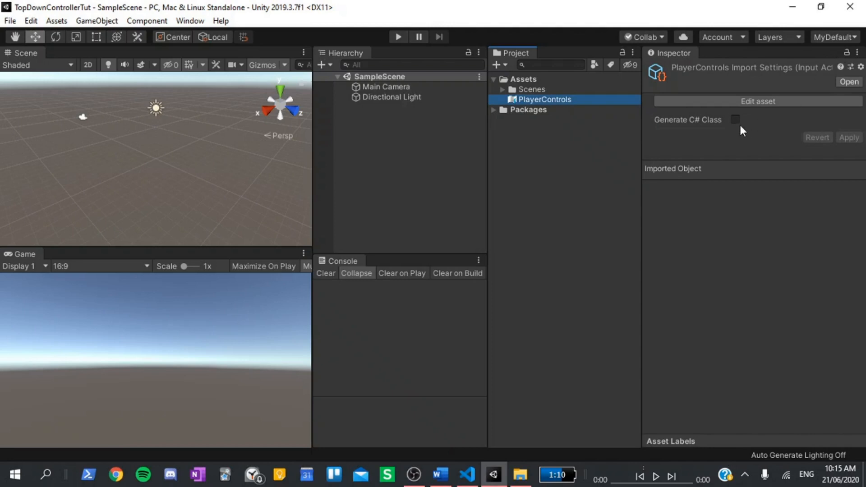
pyautogui.click(735, 120)
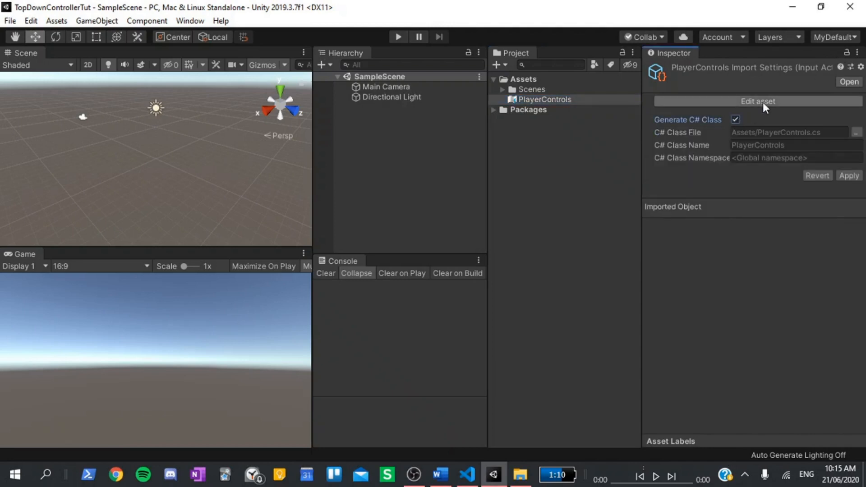
# Add an InGame action map and rename its new action to HorizontalMovement.
pyautogui.click(762, 101)
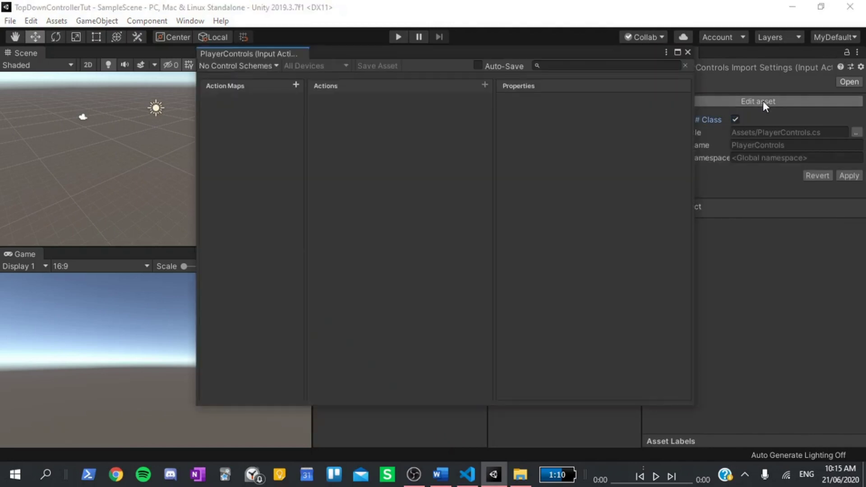
pyautogui.click(297, 85)
pyautogui.write('In')
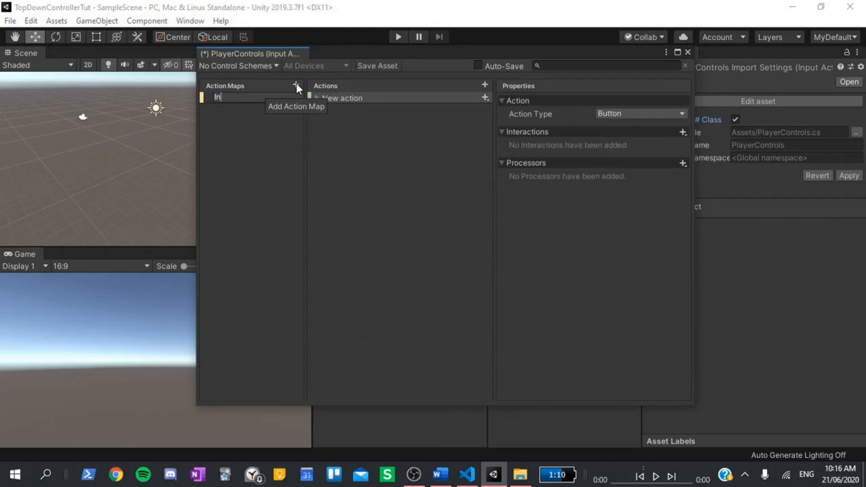
pyautogui.write('Game')
pyautogui.press('Return')
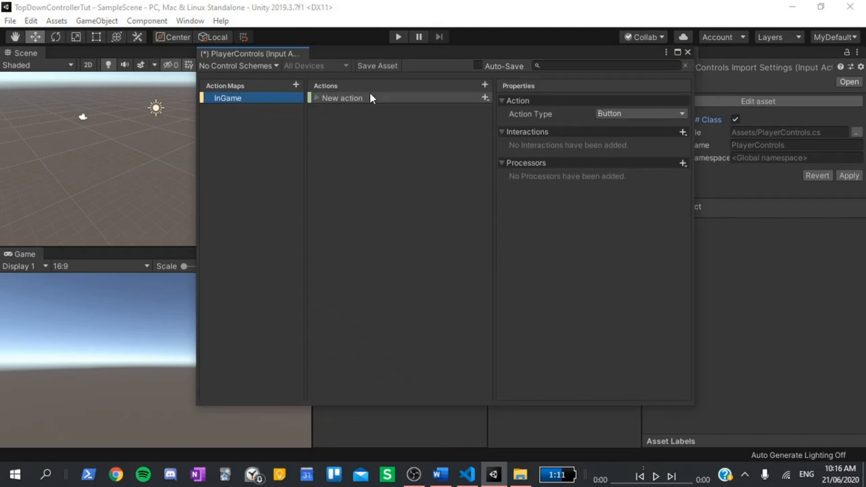
pyautogui.doubleClick(341, 98)
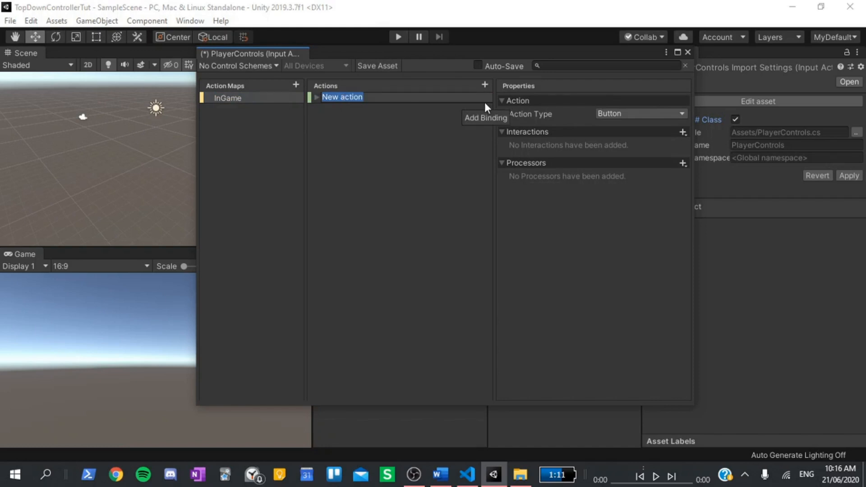
pyautogui.write('Horizontal')
pyautogui.write('Movement')
pyautogui.press('Return')
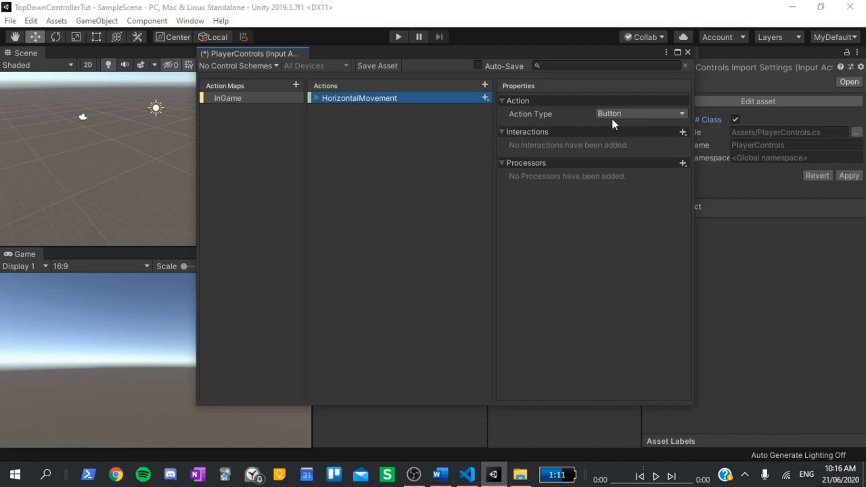
# Set HorizontalMovement to Action Type Pass Through with Control Type Vector 2 and expand its binding.
pyautogui.click(610, 115)
pyautogui.click(627, 151)
pyautogui.click(616, 127)
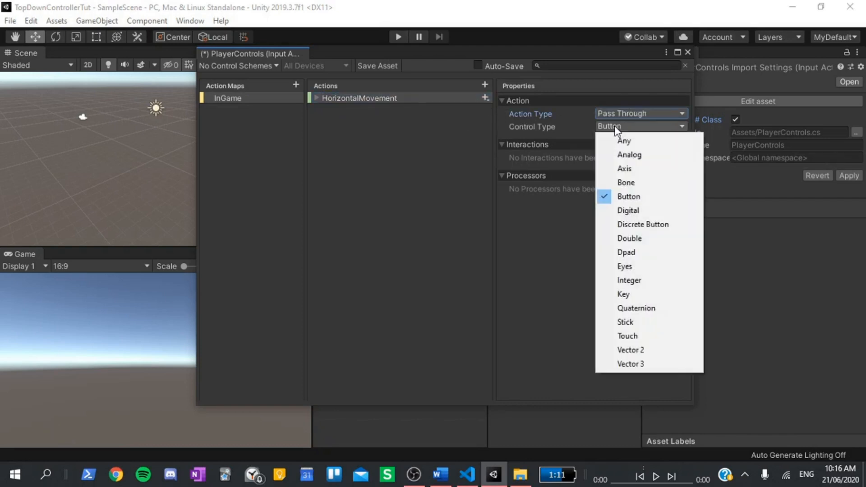
pyautogui.click(643, 349)
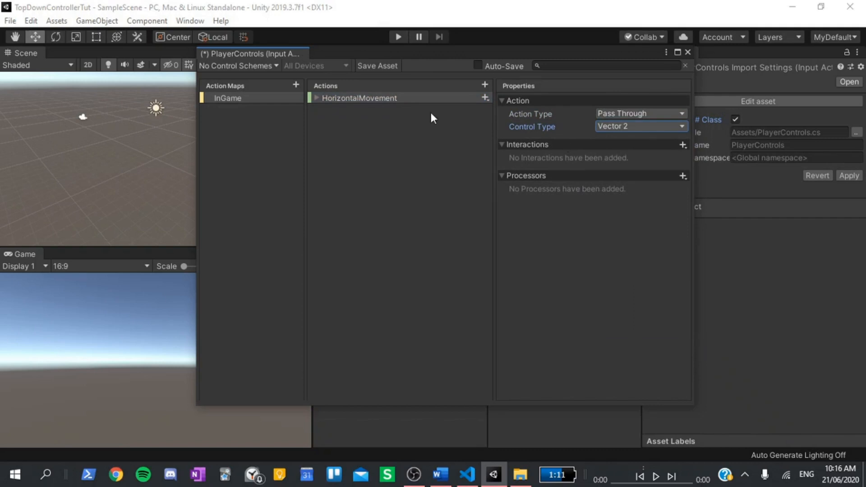
pyautogui.click(320, 99)
pyautogui.click(317, 98)
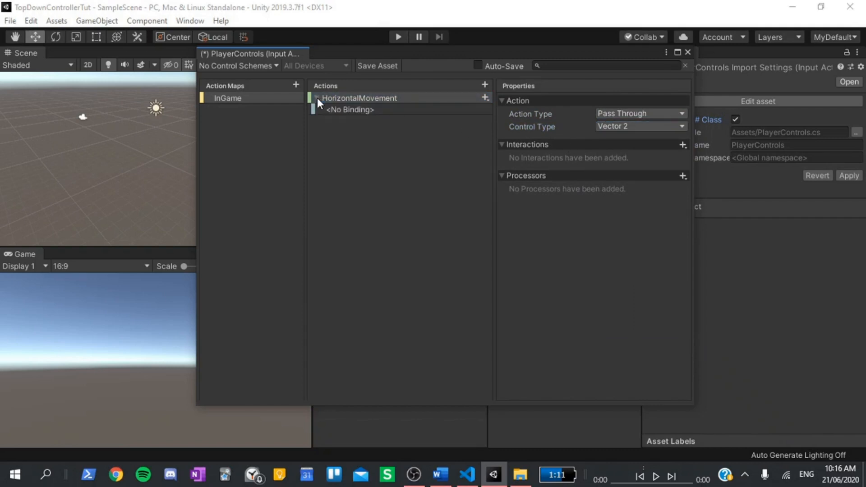
# Replace the empty binding with a 2D Vector Composite named WASD.
pyautogui.click(338, 111)
pyautogui.rightClick(338, 111)
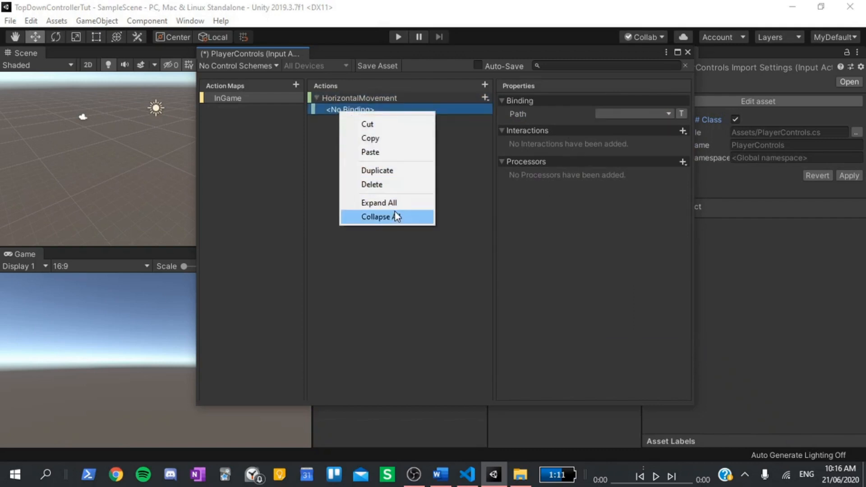
pyautogui.click(374, 187)
pyautogui.click(484, 97)
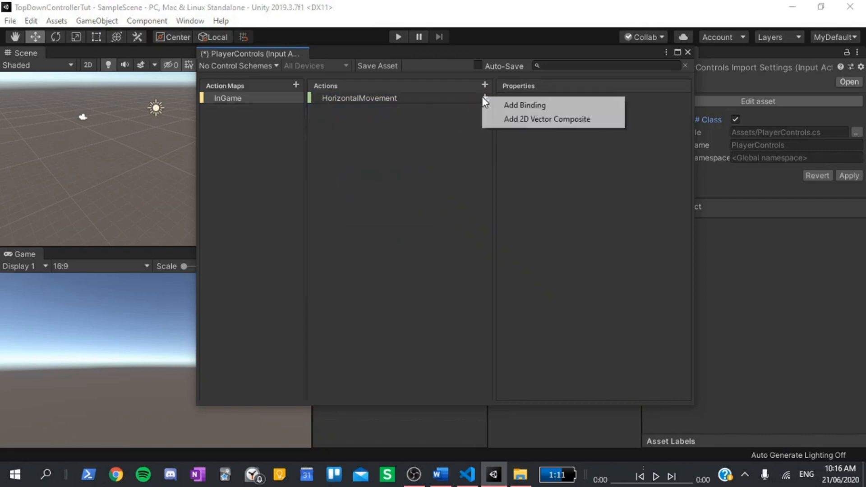
pyautogui.click(502, 120)
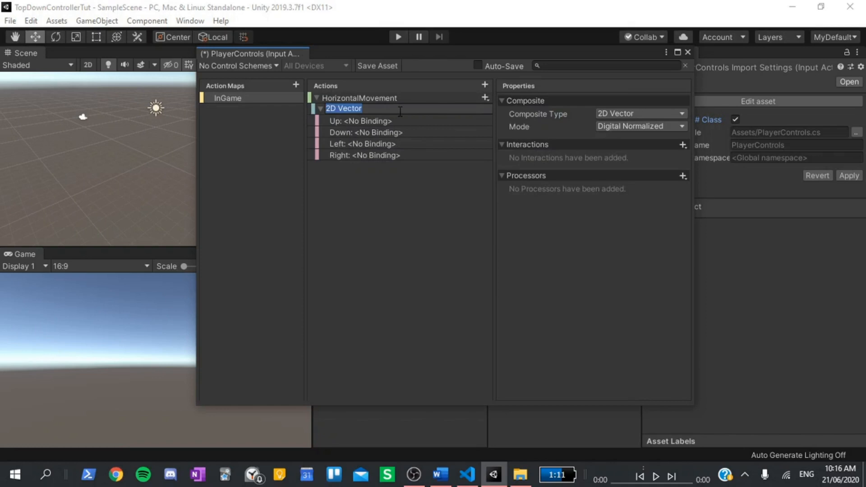
pyautogui.write('WASD')
pyautogui.press('Return')
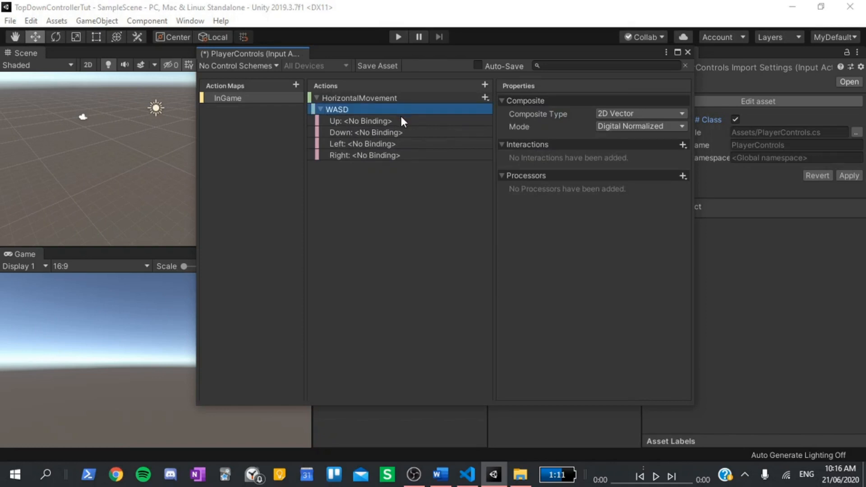
# Bind the WASD parts Up, Down, Left, Right to the W, S, A, D keyboard keys.
pyautogui.click(402, 120)
pyautogui.click(600, 113)
pyautogui.write('W')
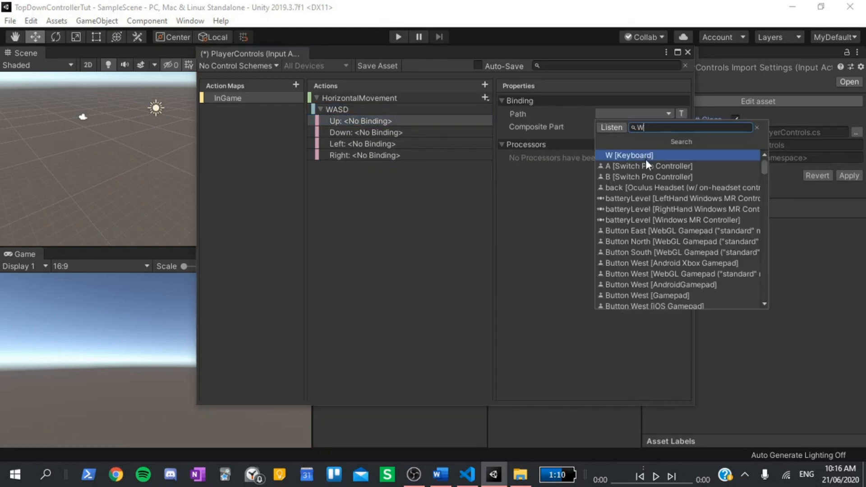
pyautogui.click(632, 155)
pyautogui.click(426, 131)
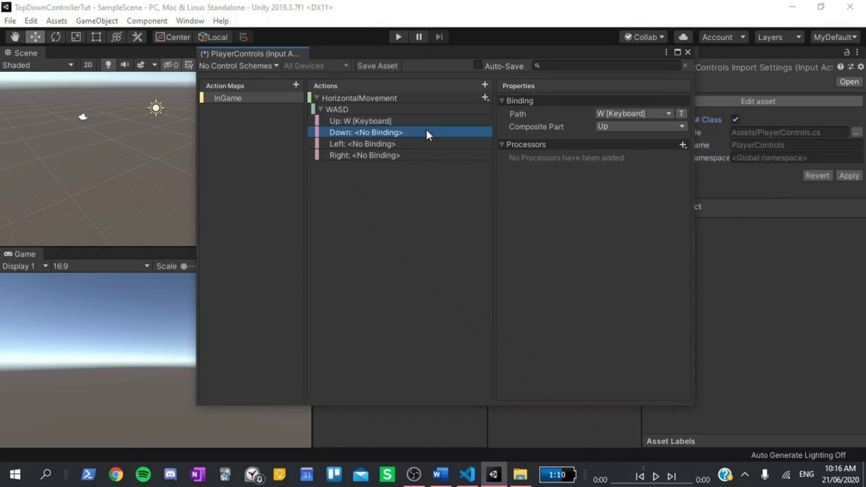
pyautogui.click(639, 110)
pyautogui.write('S')
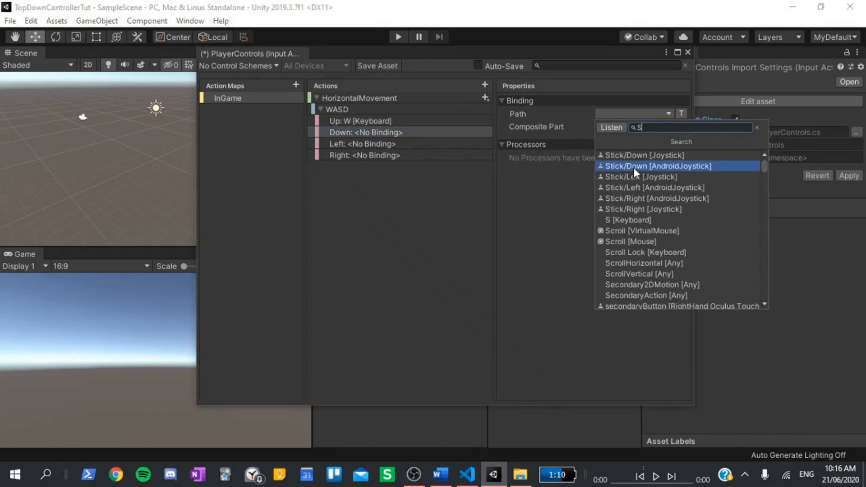
pyautogui.click(619, 220)
pyautogui.click(373, 140)
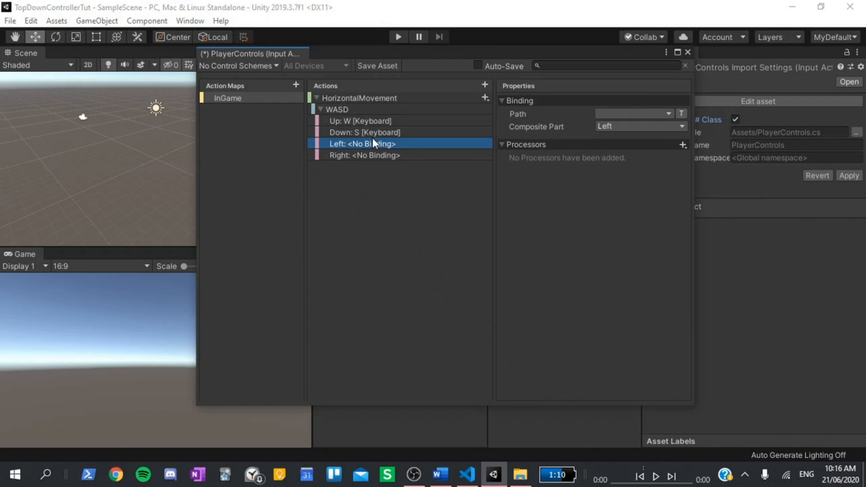
pyautogui.click(611, 114)
pyautogui.write('A')
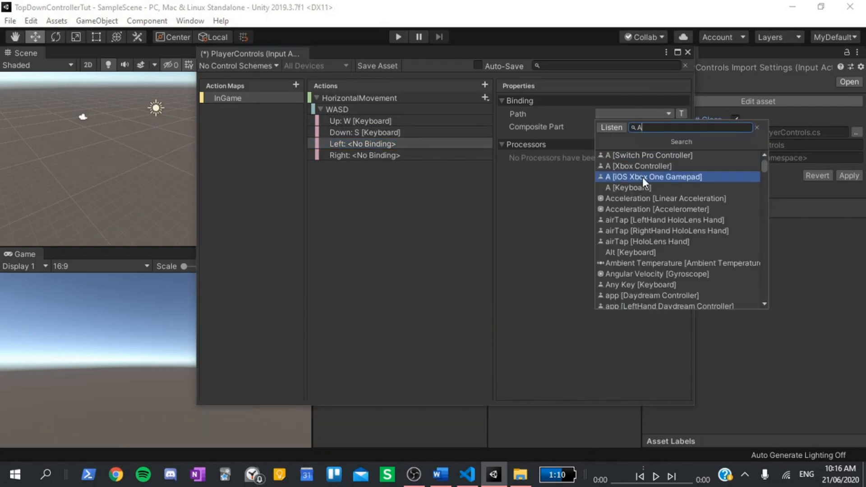
pyautogui.click(632, 187)
pyautogui.click(451, 156)
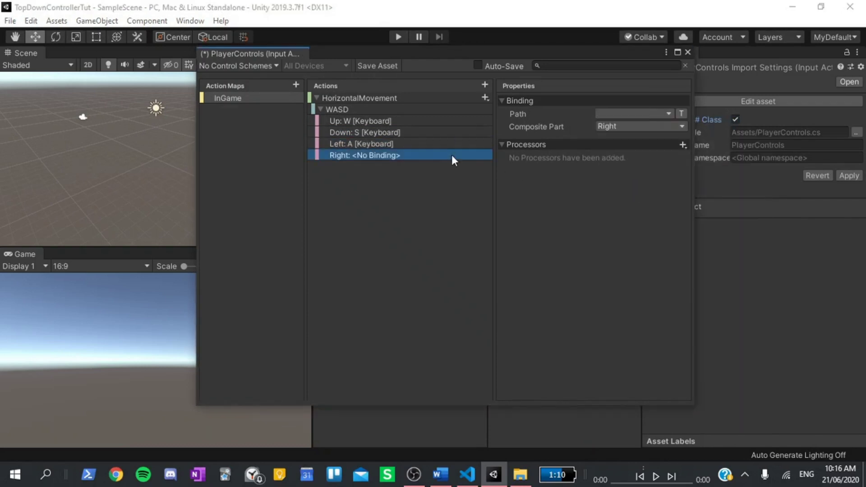
pyautogui.click(641, 113)
pyautogui.write('D')
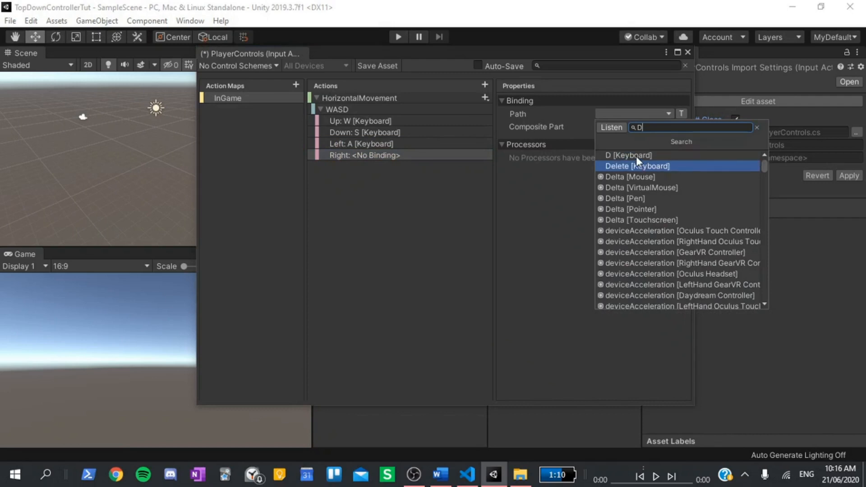
pyautogui.click(636, 155)
# Add a second 2D Vector Composite to HorizontalMovement named ArrowKeys.
pyautogui.click(482, 97)
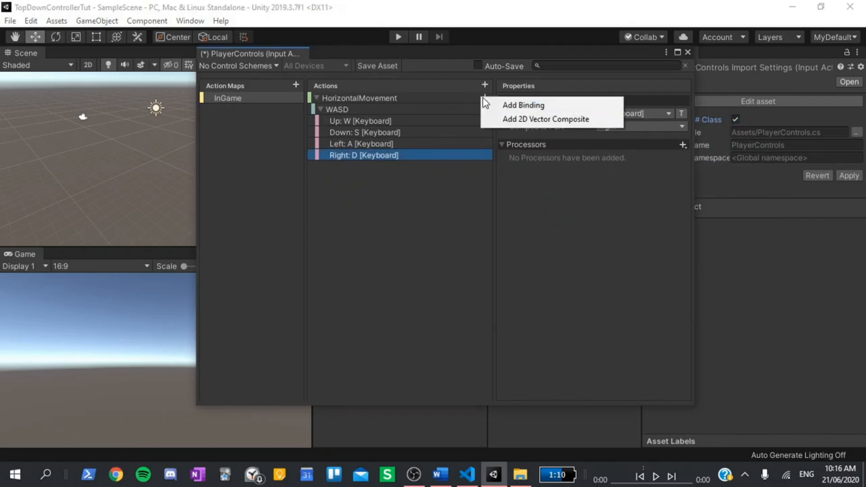
pyautogui.click(505, 116)
pyautogui.write('A')
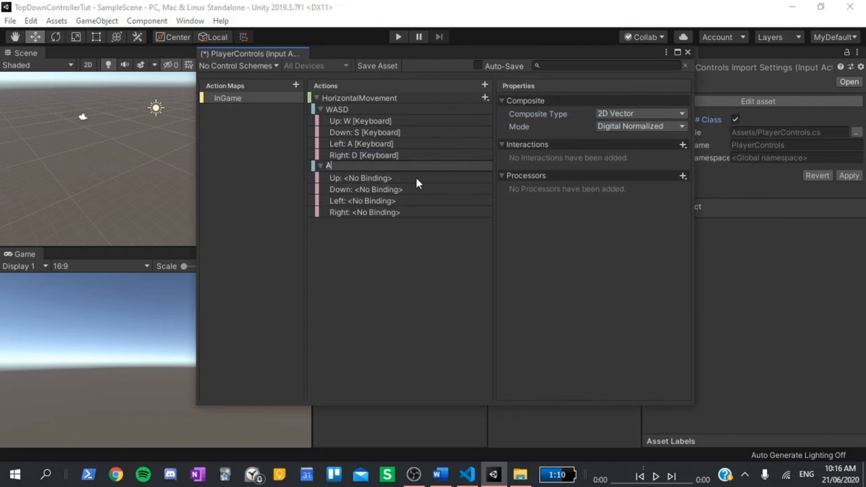
pyautogui.write('rrowKeys')
pyautogui.press('Return')
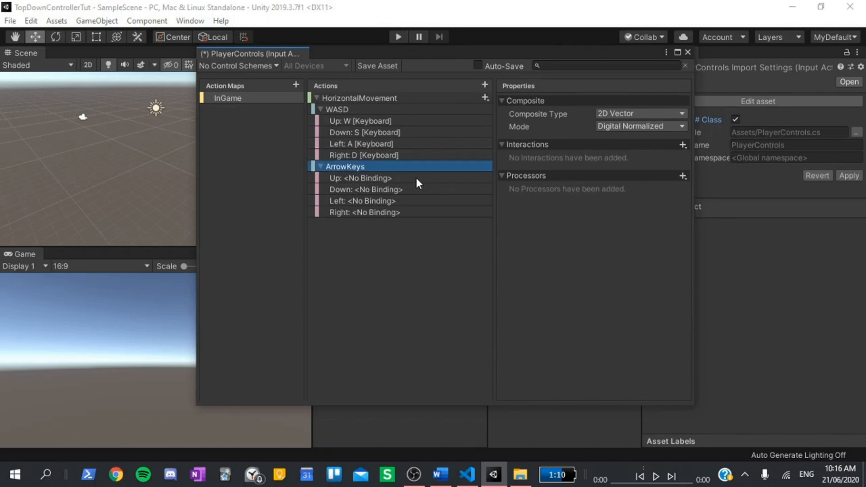
# Bind the ArrowKeys parts Up, Down, Left, Right to the up, down, left, right arrow keys.
pyautogui.click(419, 178)
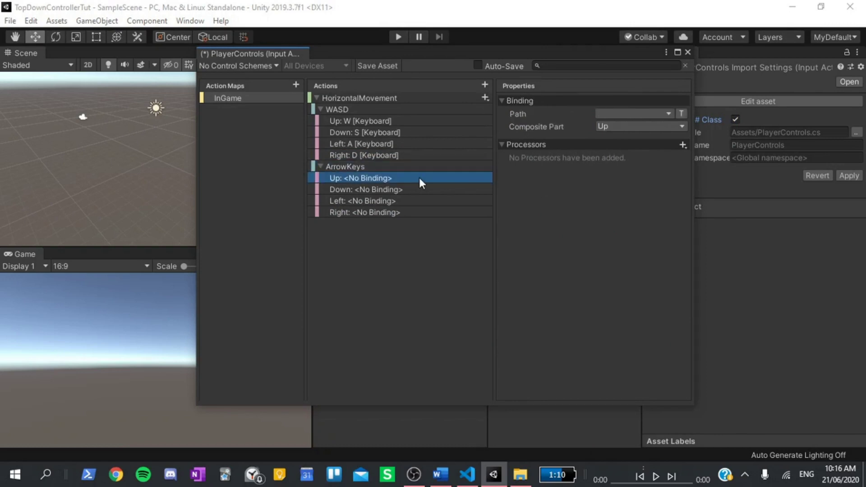
pyautogui.click(619, 113)
pyautogui.write('up a')
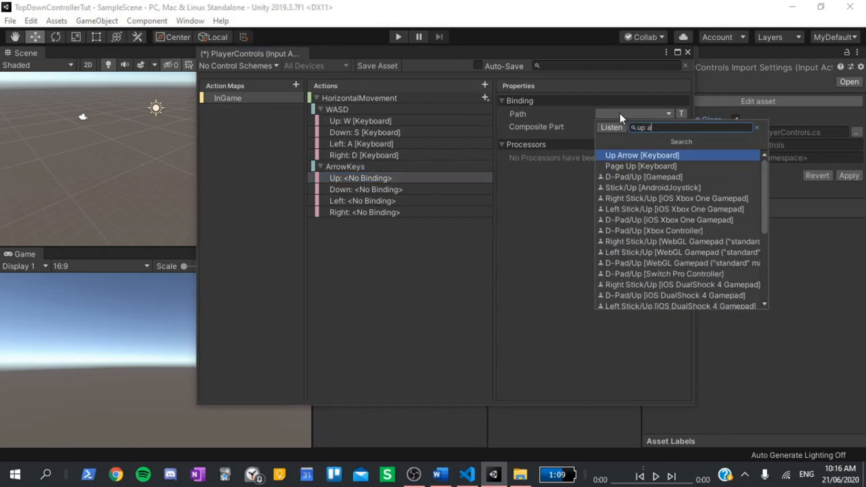
pyautogui.press('Return')
pyautogui.click(467, 189)
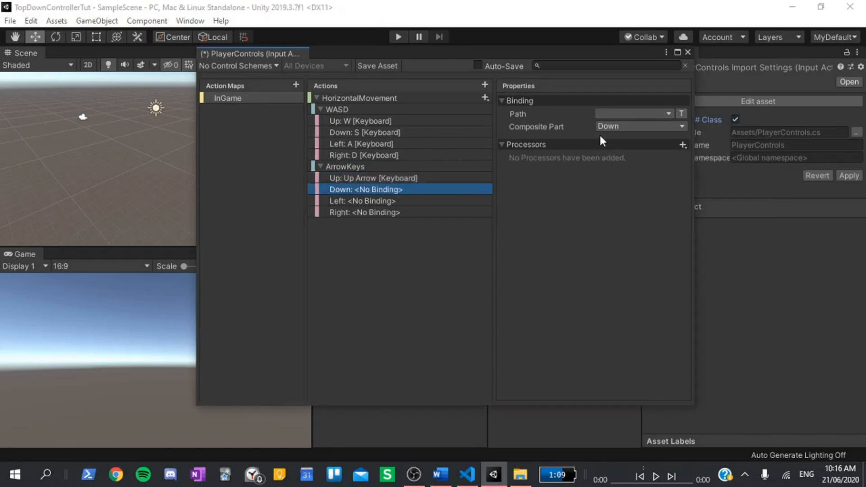
pyautogui.click(614, 114)
pyautogui.write('down a')
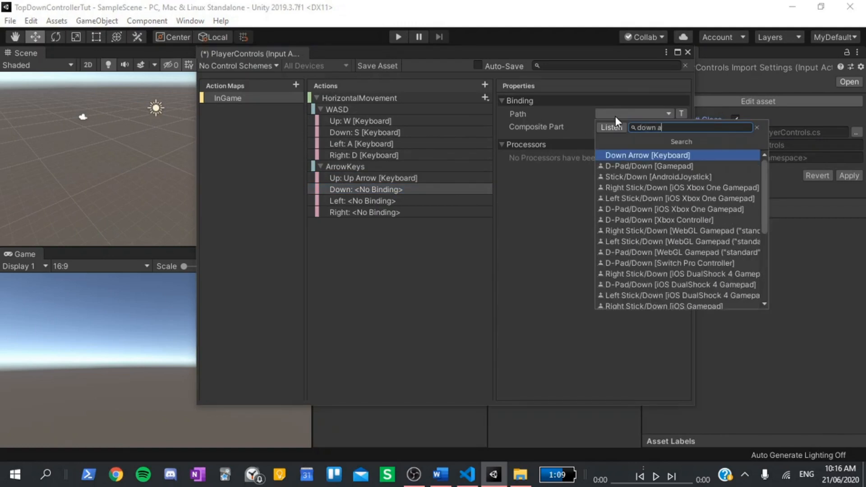
pyautogui.press('Return')
pyautogui.click(440, 201)
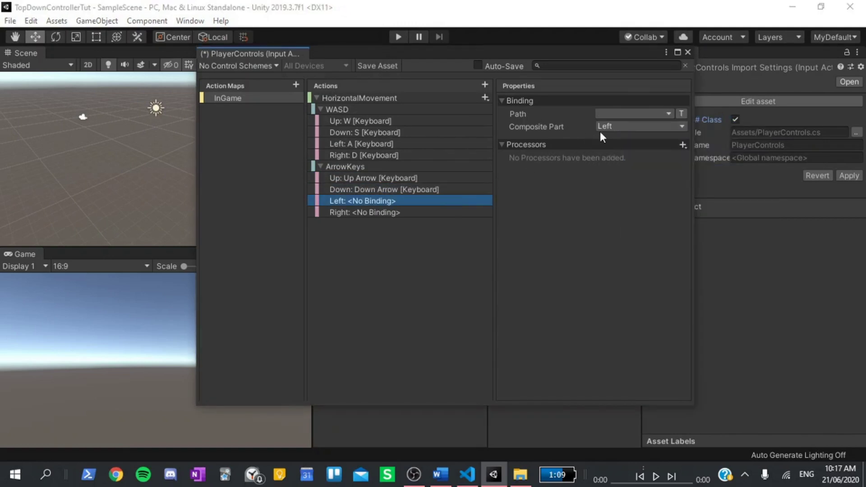
pyautogui.click(618, 113)
pyautogui.write('left arrow')
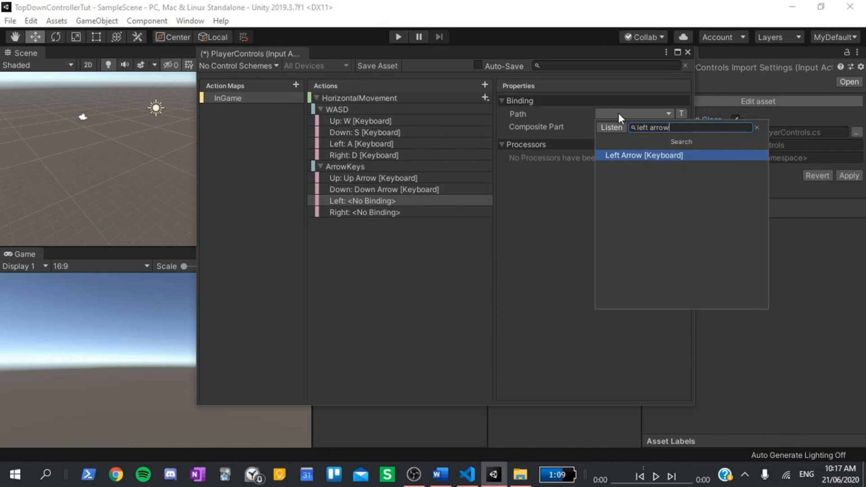
pyautogui.press('Return')
pyautogui.click(453, 213)
pyautogui.click(645, 114)
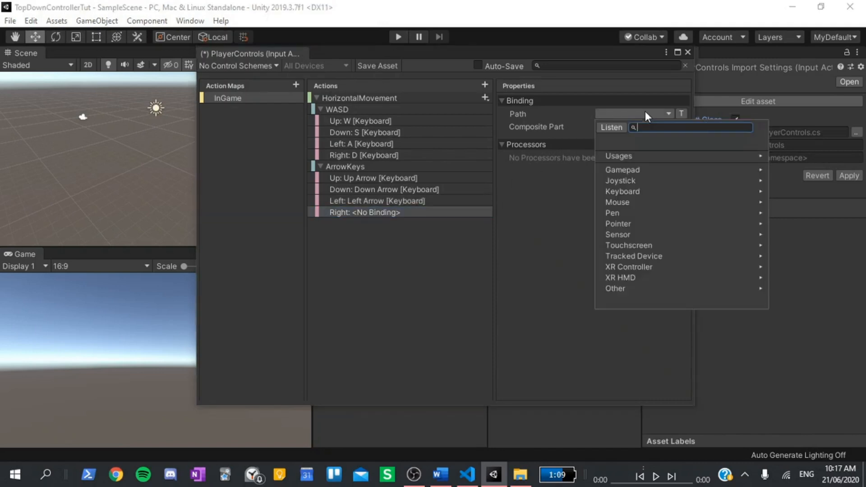
pyautogui.write('right arrow')
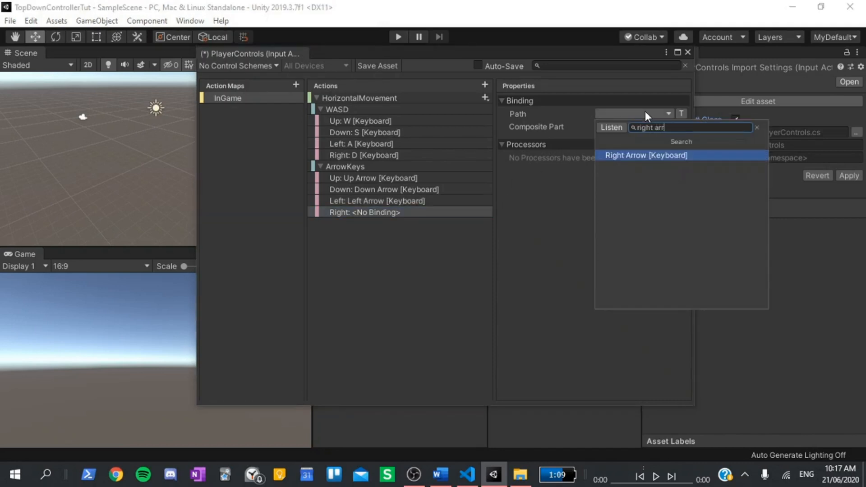
pyautogui.press('Return')
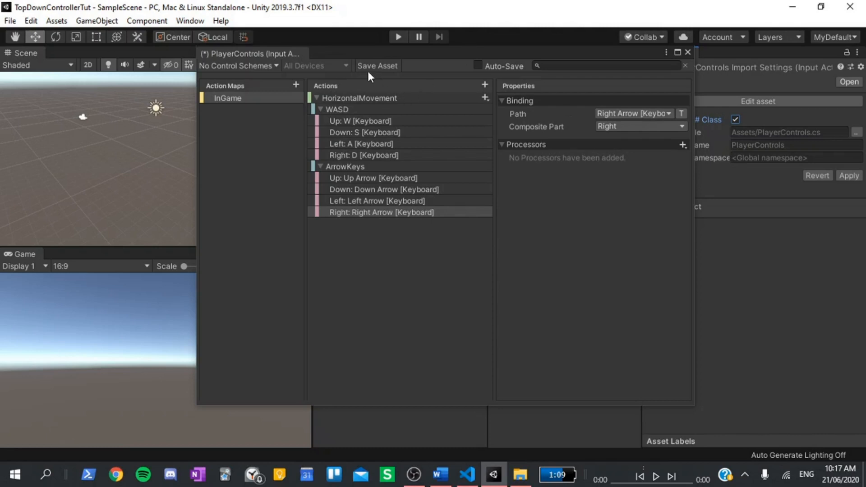
# Save the PlayerControls input actions asset.
pyautogui.click(365, 65)
pyautogui.click(364, 65)
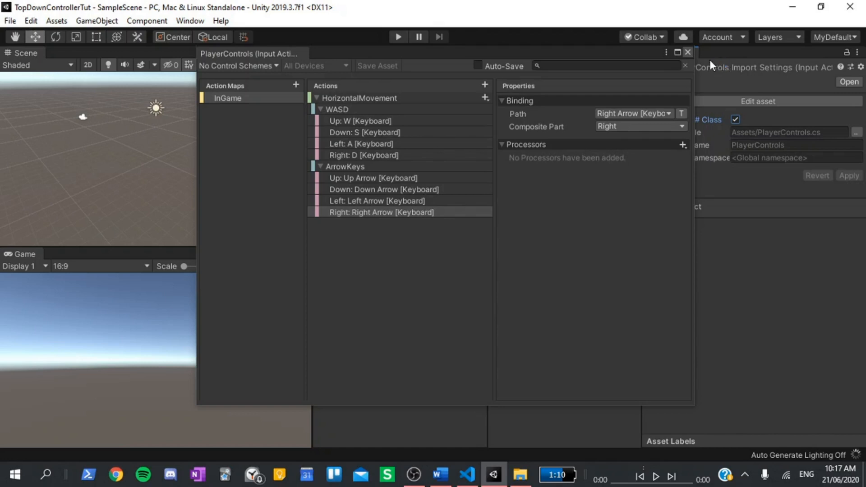
# Close the input actions editor and create a Scripts folder inside Assets.
pyautogui.click(687, 57)
pyautogui.click(552, 82)
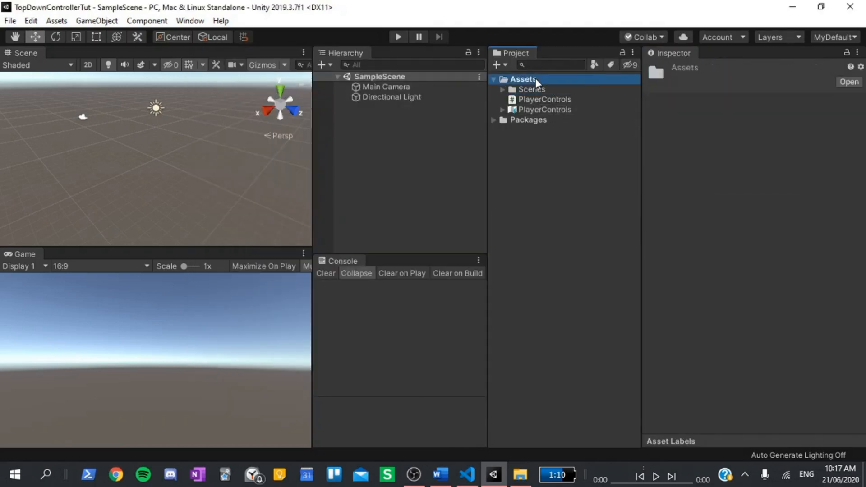
pyautogui.rightClick(535, 78)
pyautogui.moveTo(567, 87)
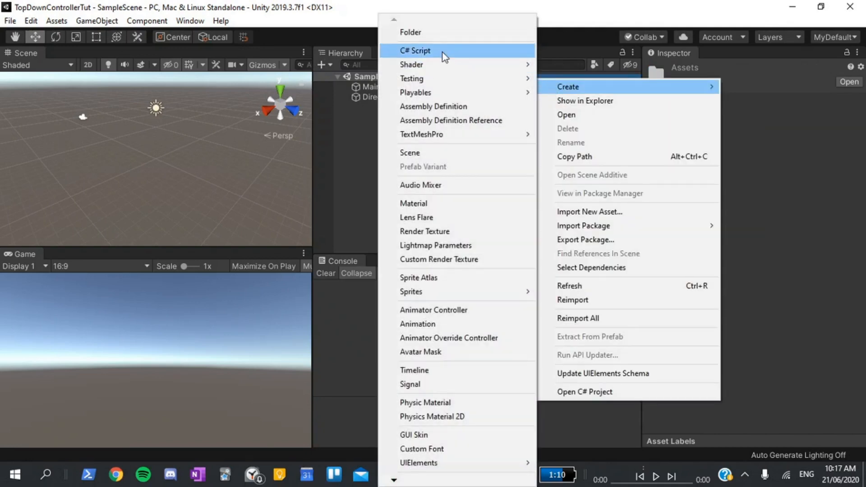
pyautogui.click(430, 34)
pyautogui.write('Scripts')
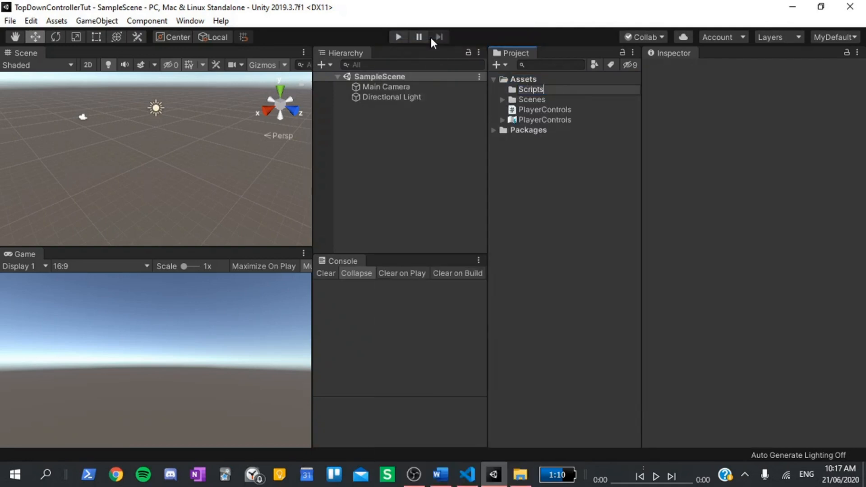
pyautogui.press('Return')
# Create C# scripts InputManager and Motor in Scripts and select both.
pyautogui.rightClick(513, 101)
pyautogui.moveTo(547, 110)
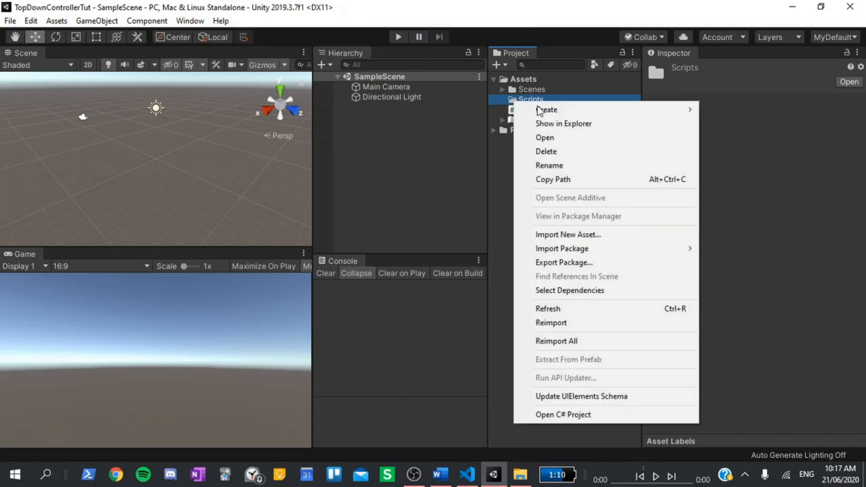
pyautogui.click(732, 52)
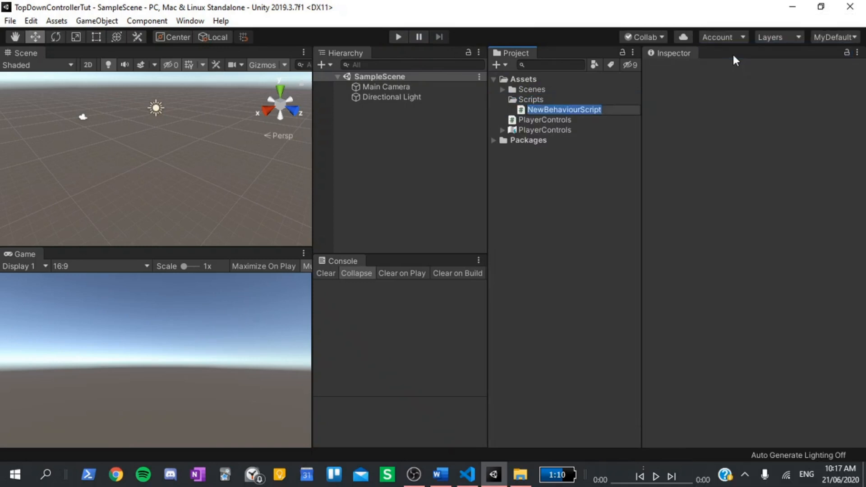
pyautogui.write('InputMa')
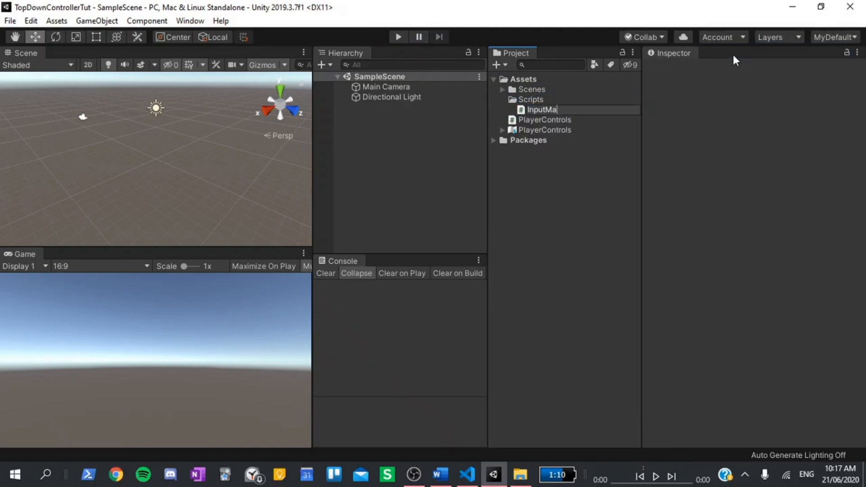
pyautogui.write('nager')
pyautogui.press('Return')
pyautogui.rightClick(577, 99)
pyautogui.moveTo(670, 108)
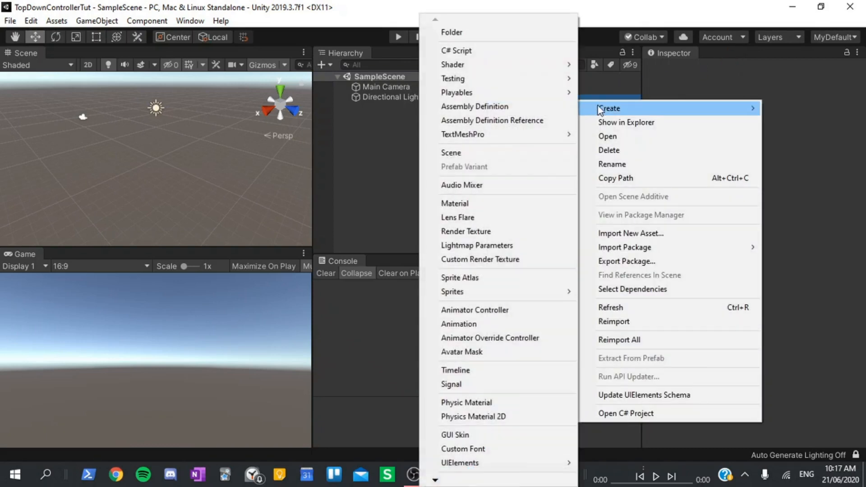
pyautogui.click(508, 55)
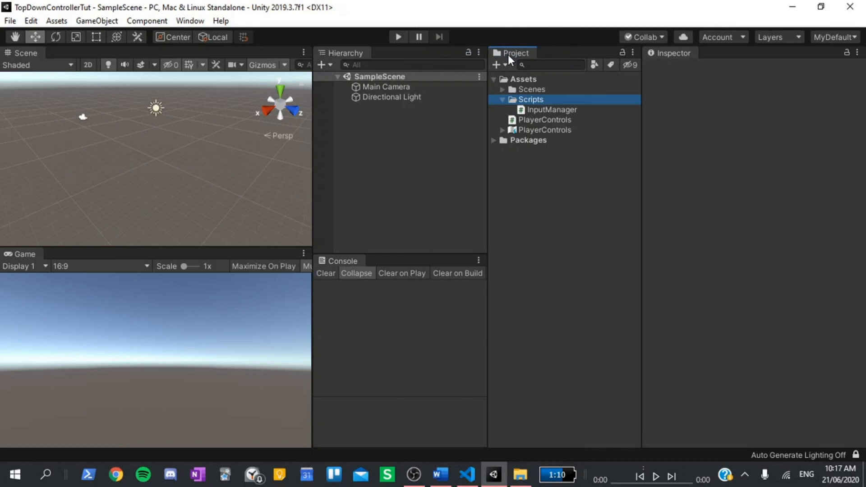
pyautogui.write('Motor')
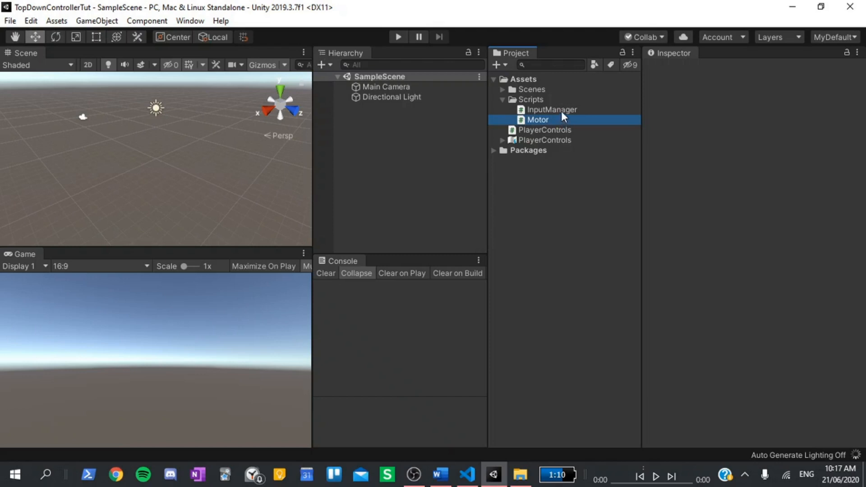
pyautogui.keyDown('ctrl'); pyautogui.click(562, 110); pyautogui.keyUp('ctrl')
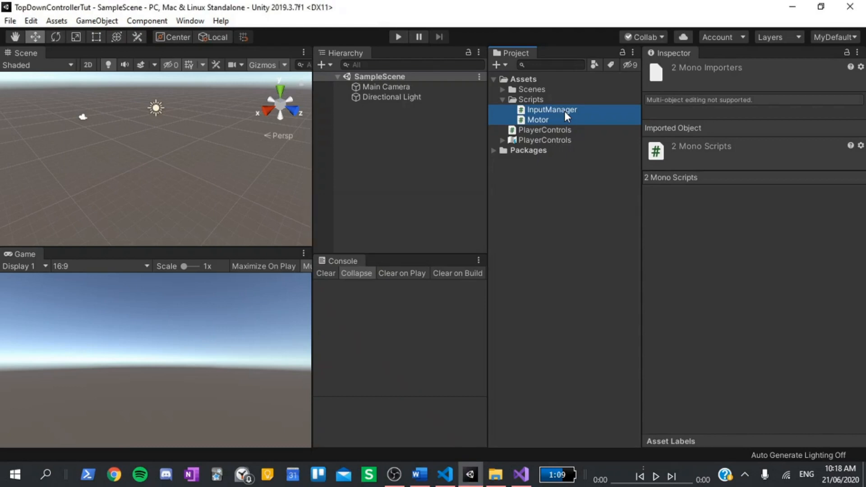
# Open both scripts in Visual Studio and declare float speed = 9f and Vector3 targetVelocity in Motor.
pyautogui.doubleClick(564, 113)
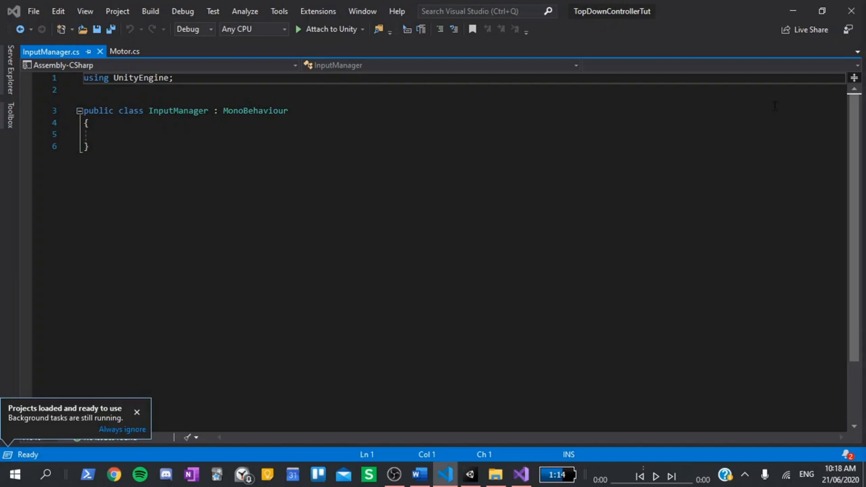
pyautogui.click(122, 52)
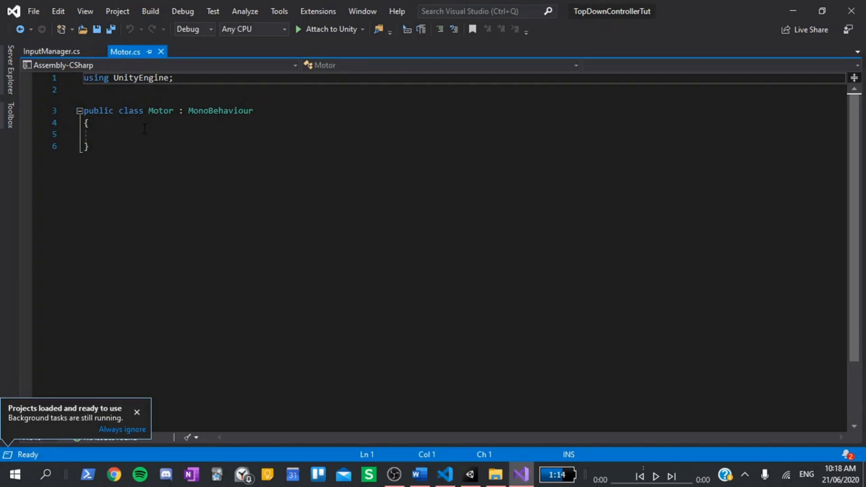
pyautogui.click(140, 134)
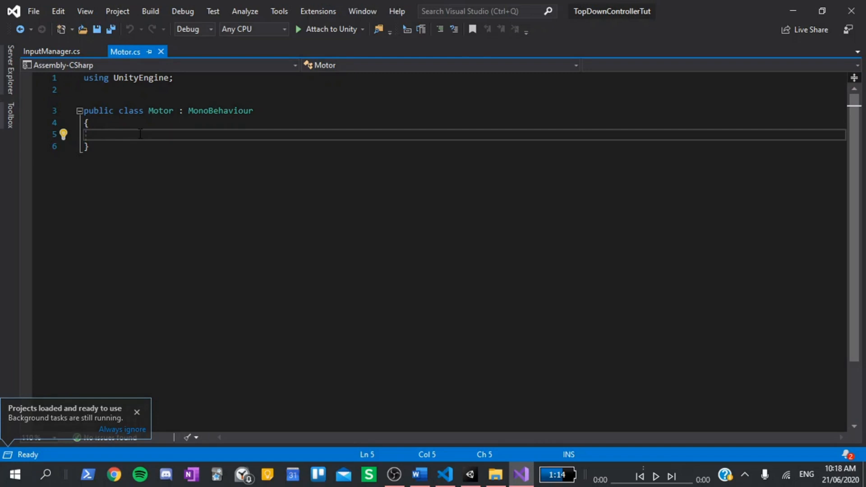
pyautogui.write('float sp')
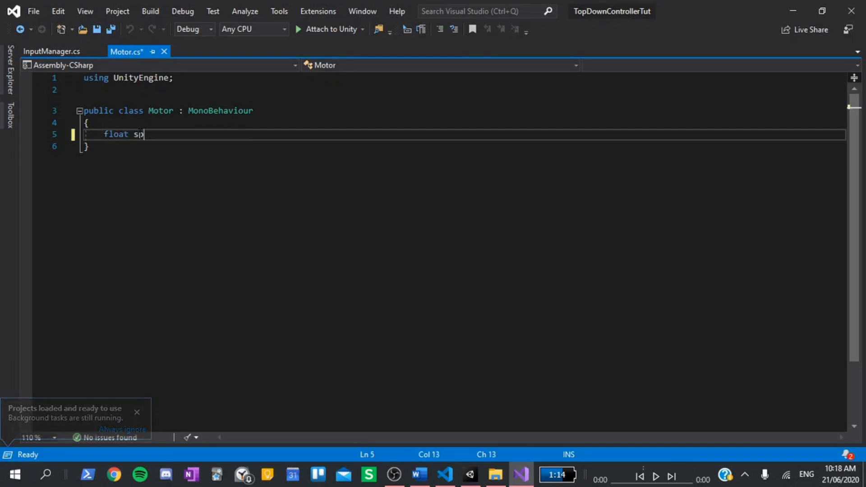
pyautogui.write('eed = 9')
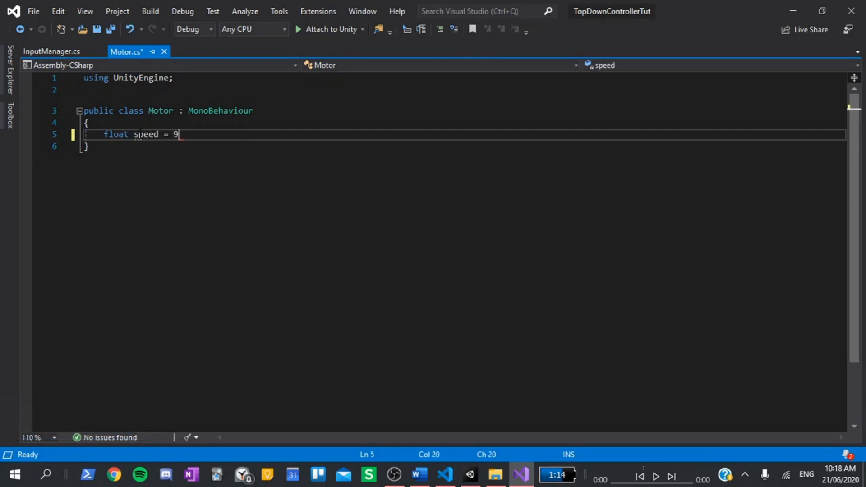
pyautogui.write('f;')
pyautogui.hotkey('ctrl', 's')
pyautogui.press('Return')
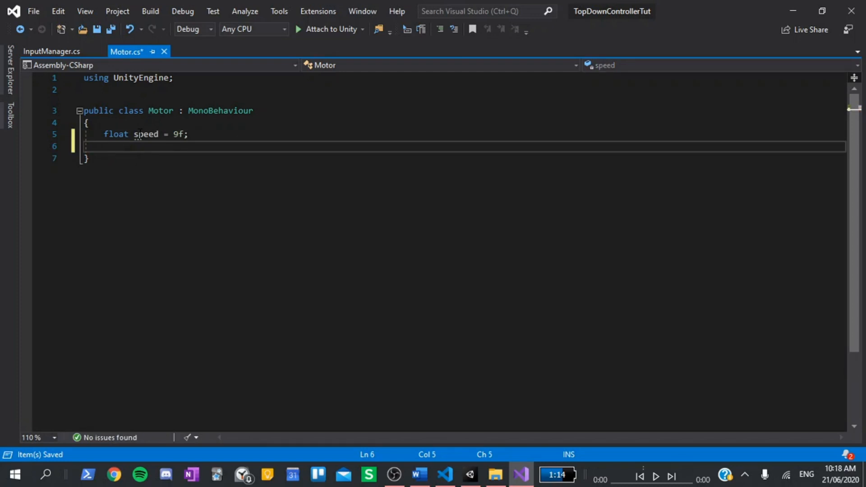
pyautogui.write('Vec')
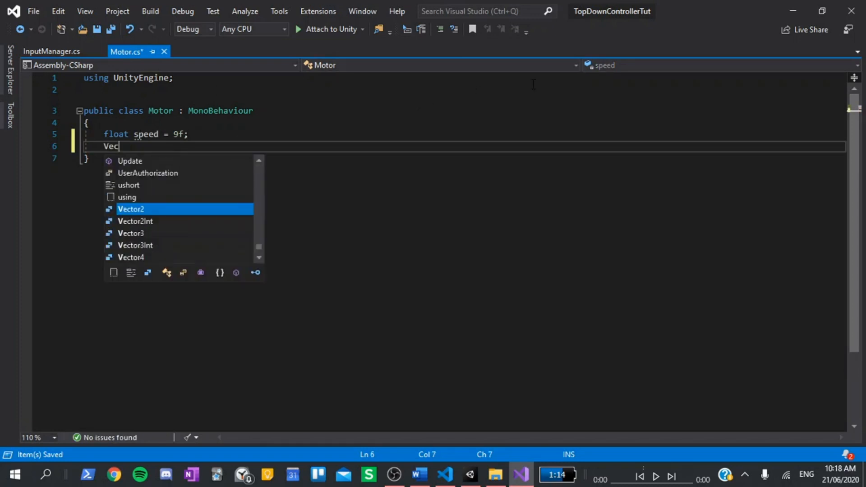
pyautogui.write('tor3 ')
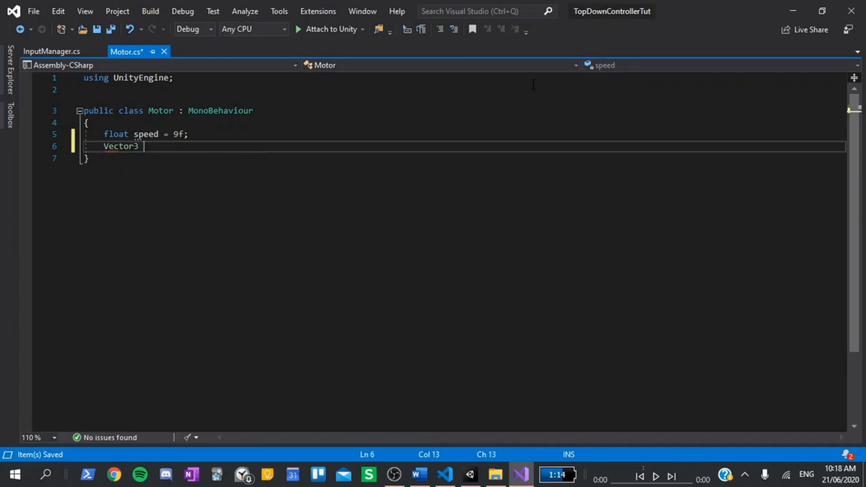
pyautogui.write('targetVelocity;')
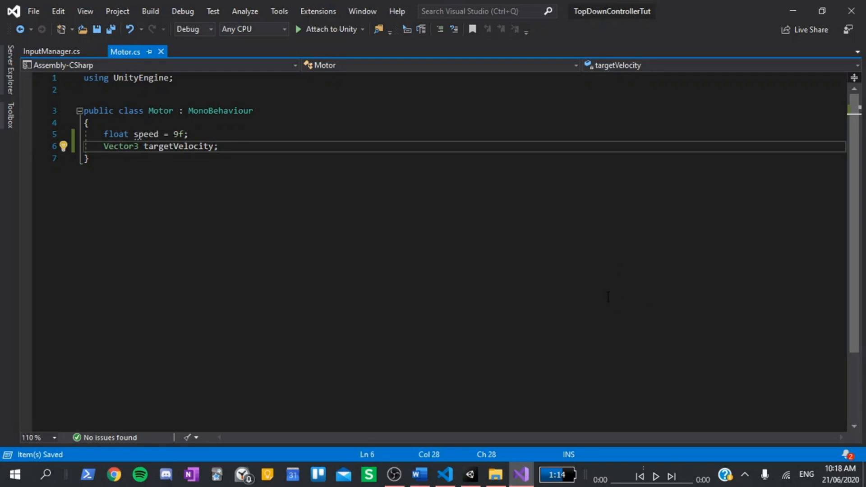
# Declare a SetVelocity(Vector2 input) method in Motor.cs.
pyautogui.press('Return')
pyautogui.press('Return')
pyautogui.write('p')
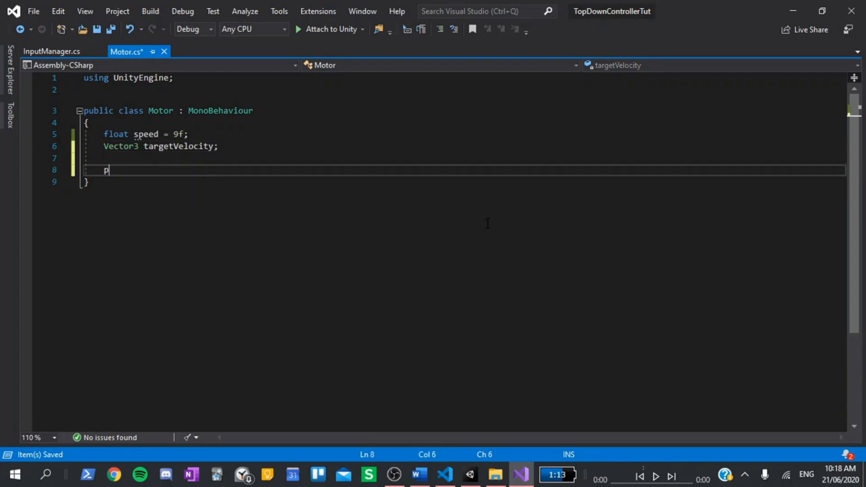
pyautogui.write('ublic void S')
pyautogui.write('etVelocity')
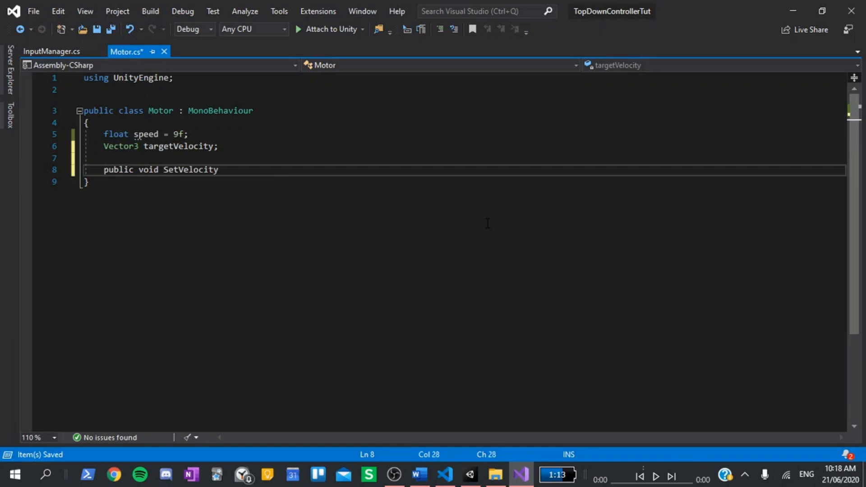
pyautogui.write(' ()')
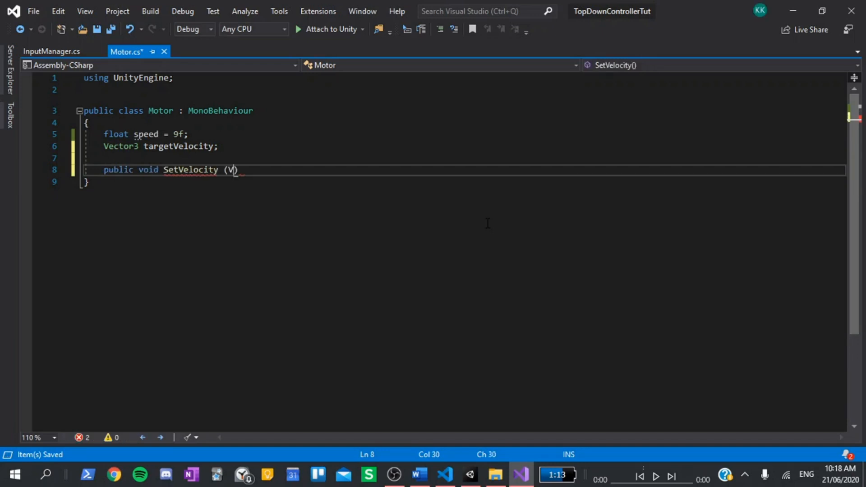
pyautogui.write('Vec')
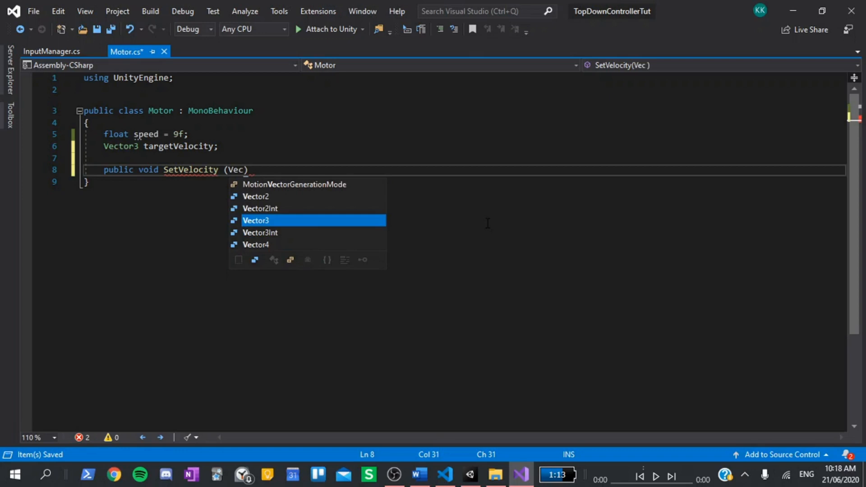
pyautogui.write('ot')
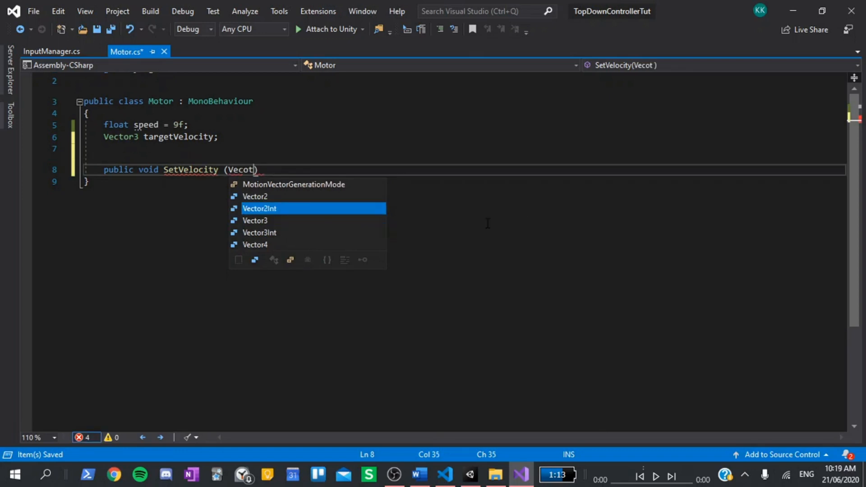
pyautogui.press('Up')
pyautogui.press('Tab')
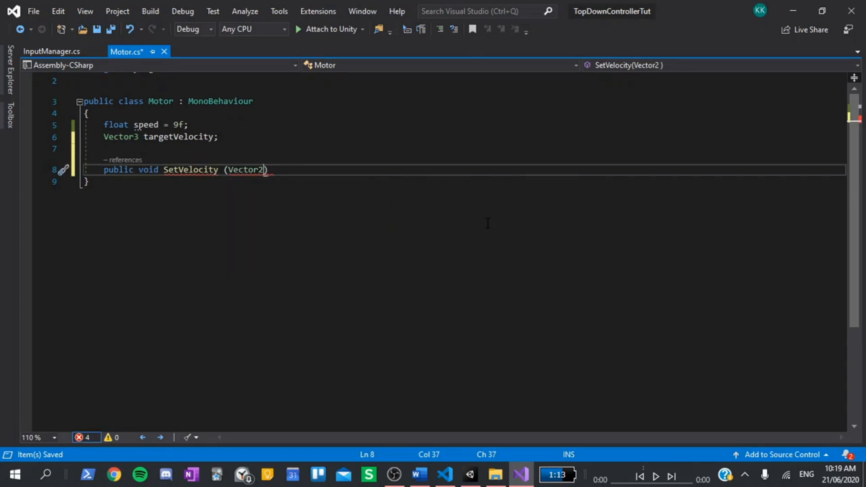
pyautogui.write('input)')
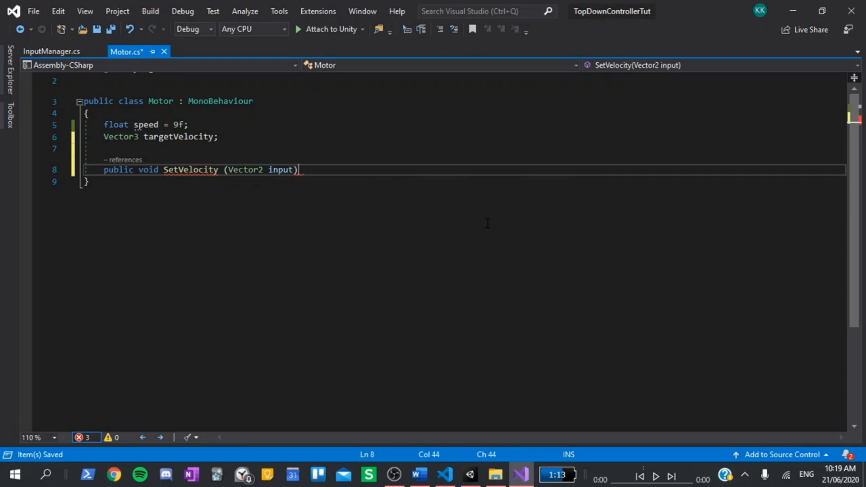
pyautogui.write('{')
pyautogui.press('Return')
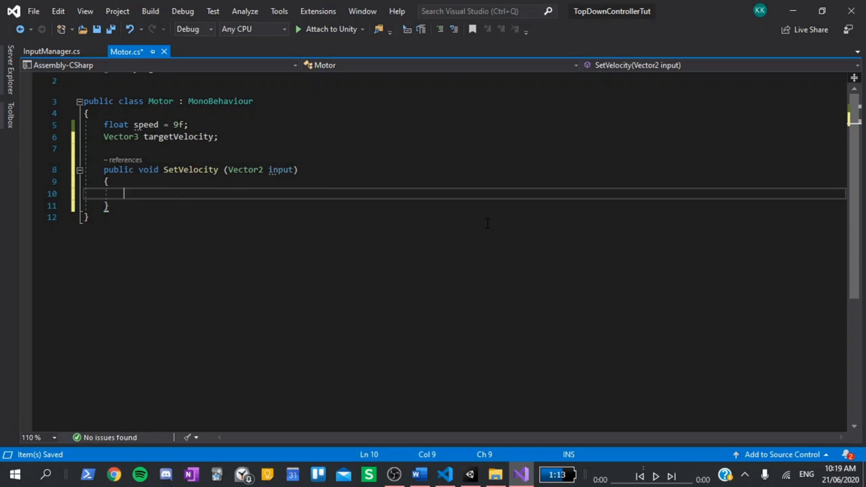
pyautogui.write('if (input')
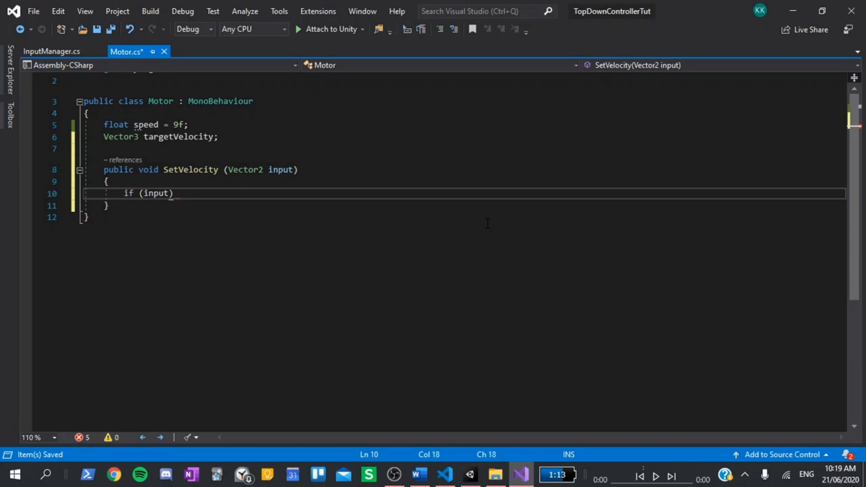
pyautogui.write(' != Vecto')
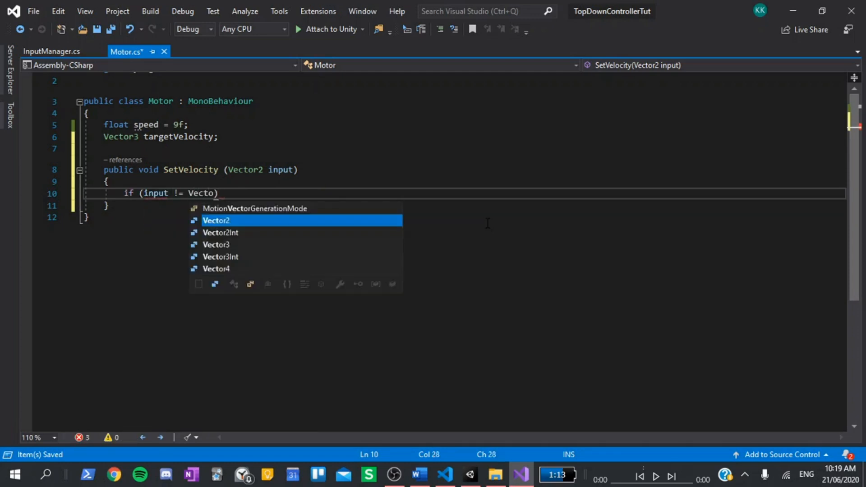
pyautogui.write('r2.zero')
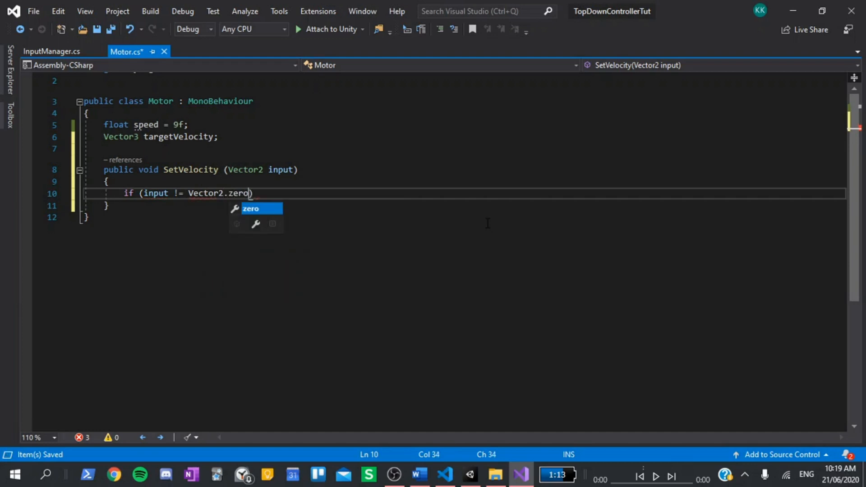
pyautogui.write(')')
# Set targetVelocity to Vector3.forward * input.y + Vector3.right * input.x when there is input, and save.
pyautogui.press('Return')
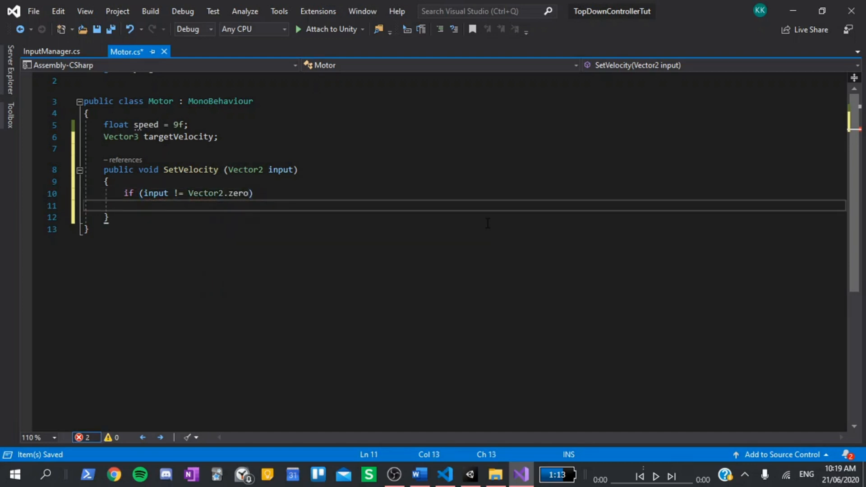
pyautogui.write('tar')
pyautogui.write('el')
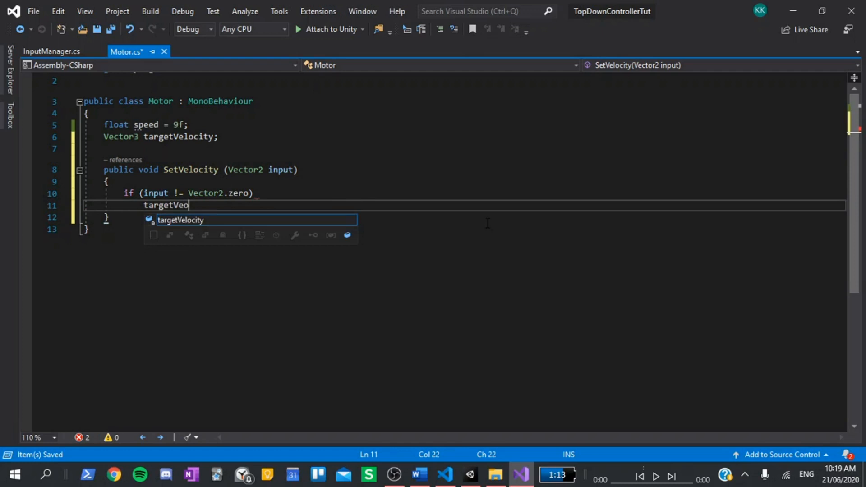
pyautogui.press('Tab')
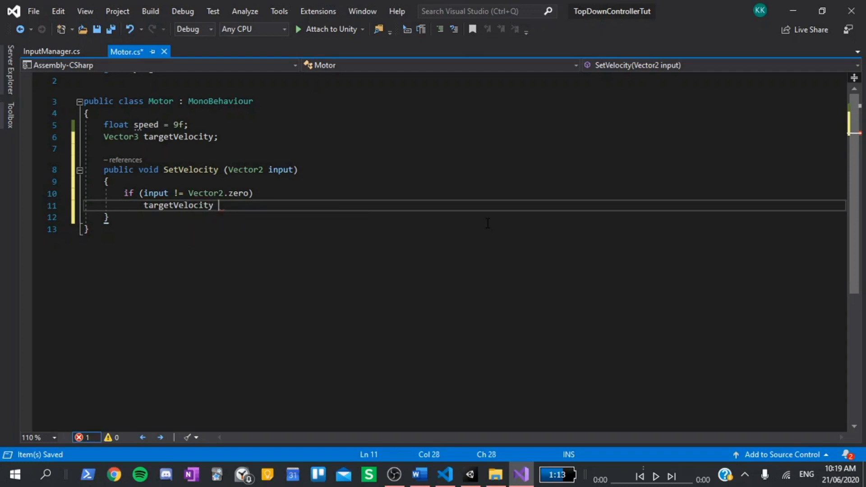
pyautogui.write('= (Vector')
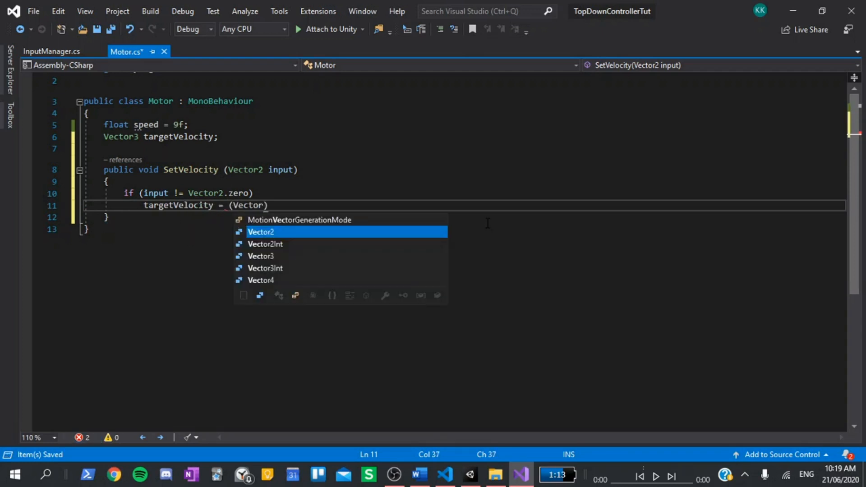
pyautogui.write('3.forward ')
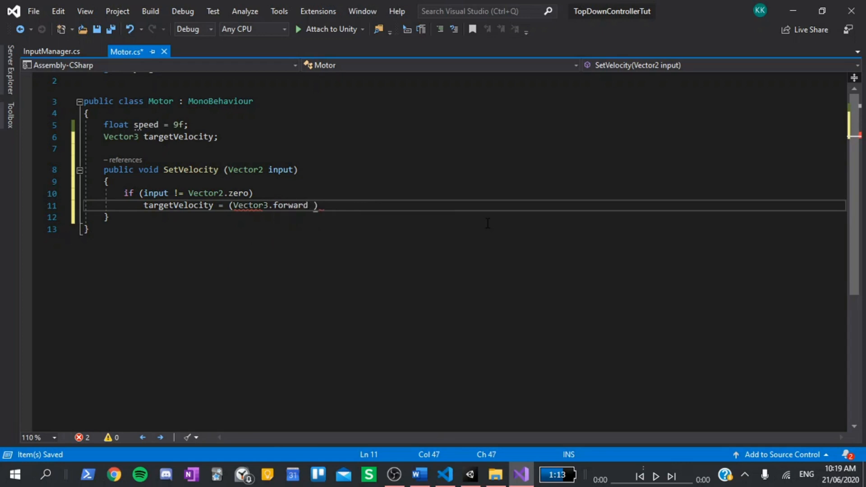
pyautogui.write('* input.y')
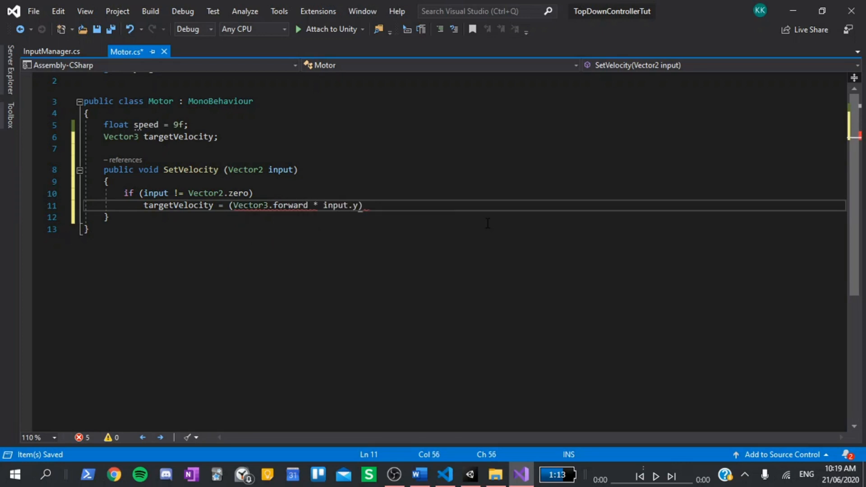
pyautogui.write(' + Vec')
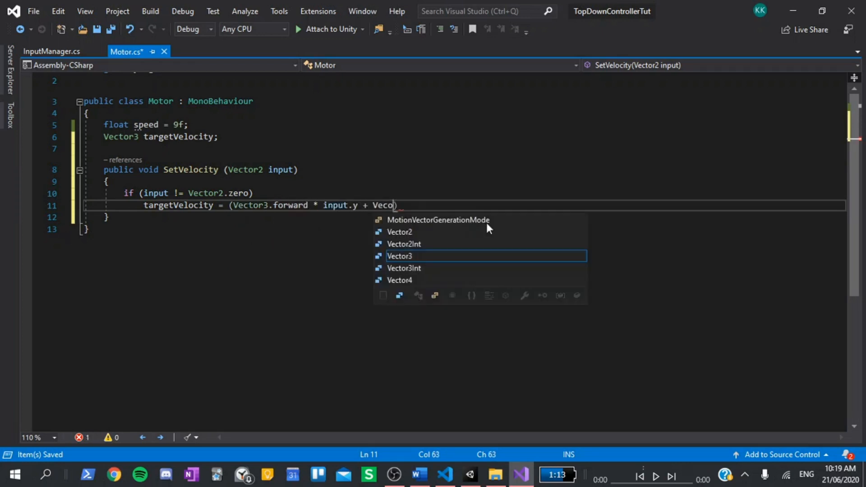
pyautogui.write('tor3.')
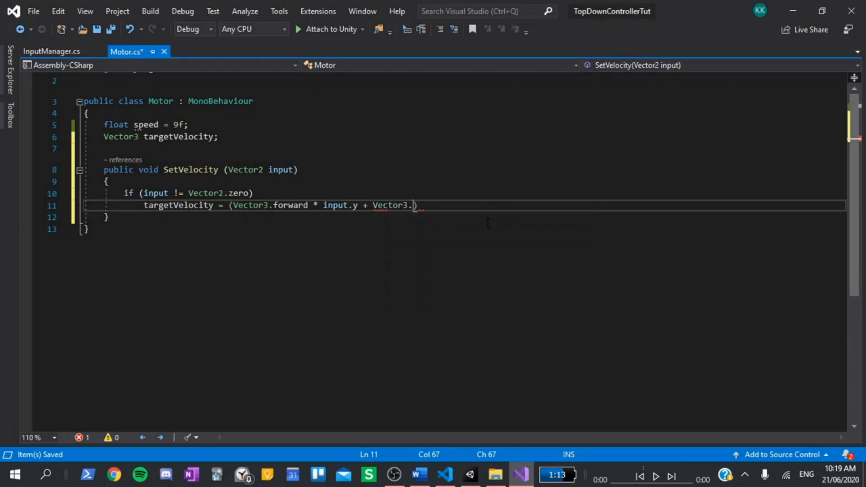
pyautogui.write('right* ')
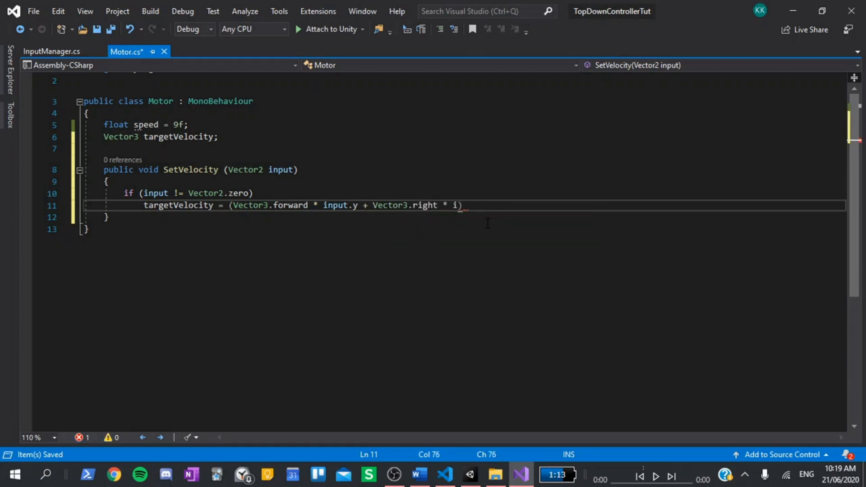
pyautogui.write('input.x);')
pyautogui.hotkey('ctrl', 'a')
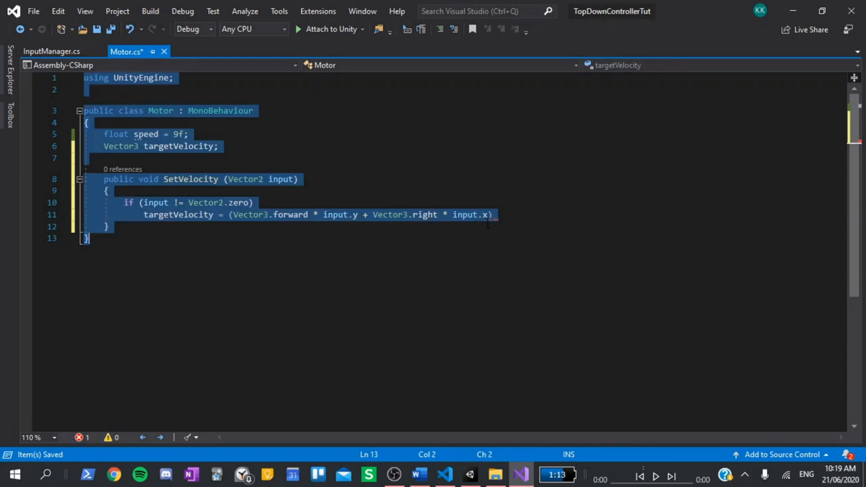
pyautogui.write(';')
pyautogui.hotkey('ctrl', 's')
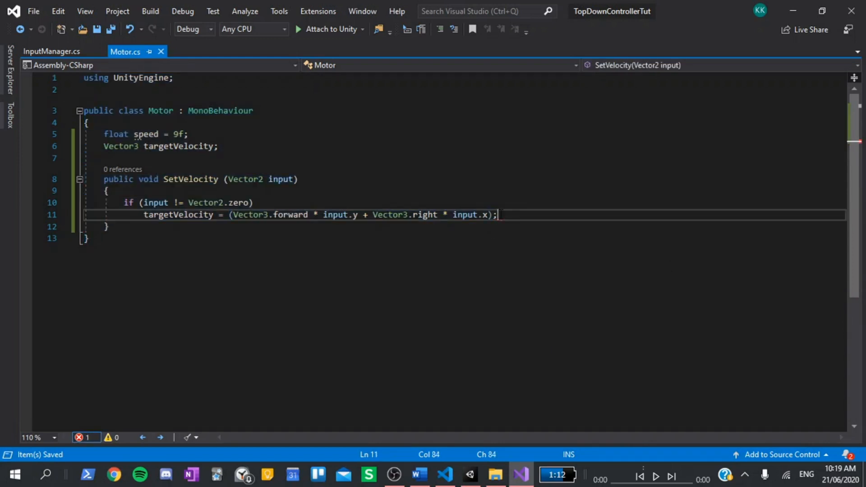
# Add an else branch setting targetVelocity to Vector3.zero and save.
pyautogui.press('Return')
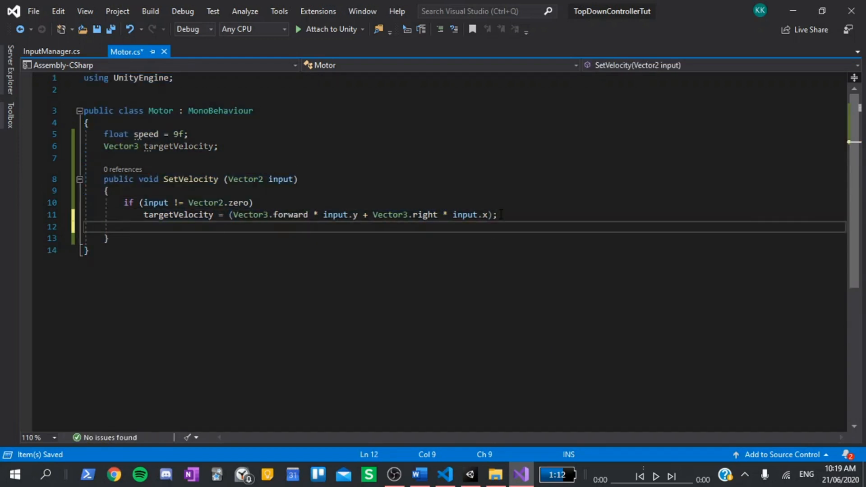
pyautogui.write('el')
pyautogui.write('se')
pyautogui.press('Return')
pyautogui.press('Return')
pyautogui.write('t')
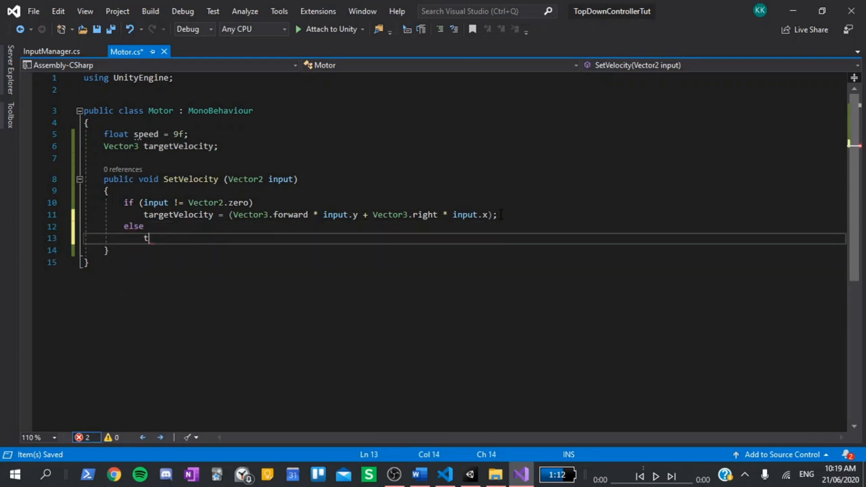
pyautogui.write('argetVelocity')
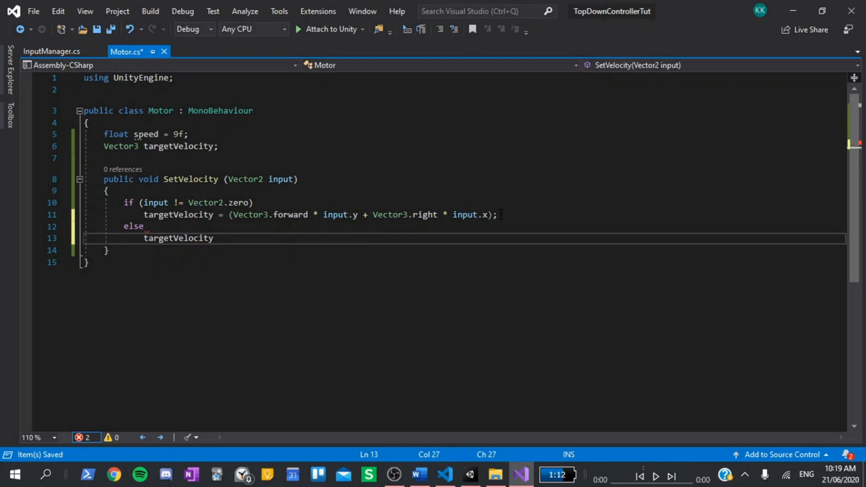
pyautogui.write(' = Vector3')
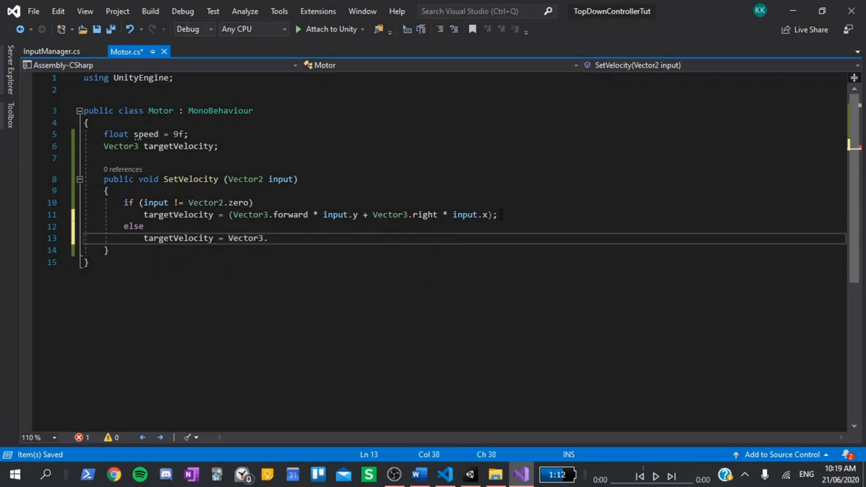
pyautogui.write('.zero;')
pyautogui.hotkey('ctrl', 's')
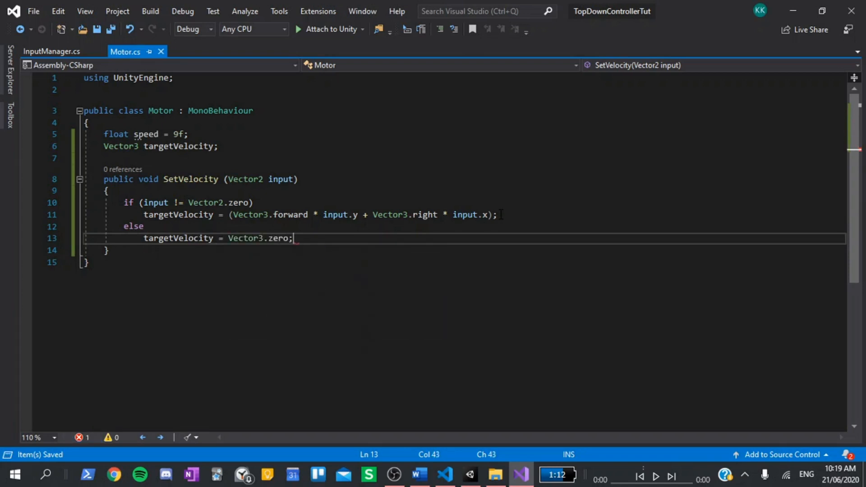
# Scale targetVelocity by Time.deltaTime * speed and save.
pyautogui.press('Return')
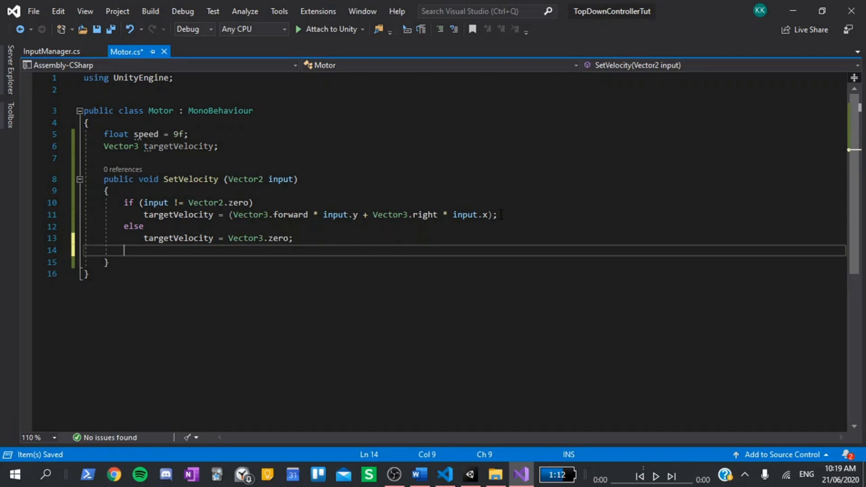
pyautogui.write('targetV')
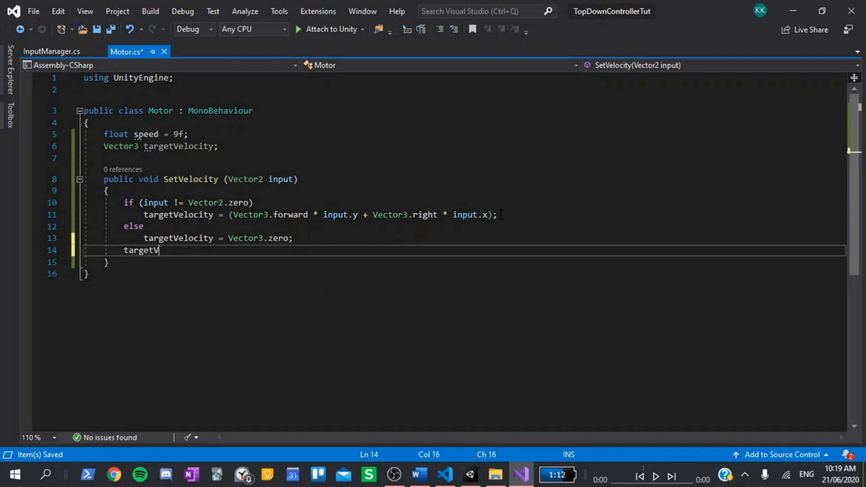
pyautogui.write('ec')
pyautogui.press('BackSpace')
pyautogui.press('BackSpace')
pyautogui.press('BackSpace')
pyautogui.write('ar')
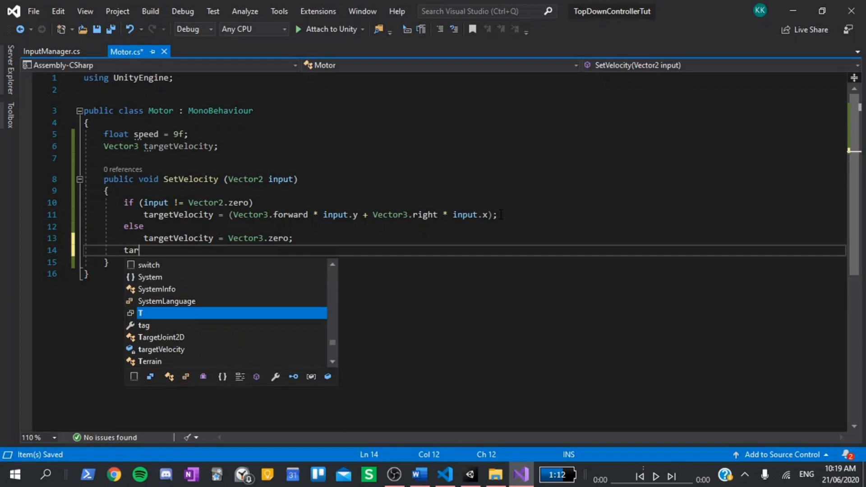
pyautogui.write('getVel')
pyautogui.press('Tab')
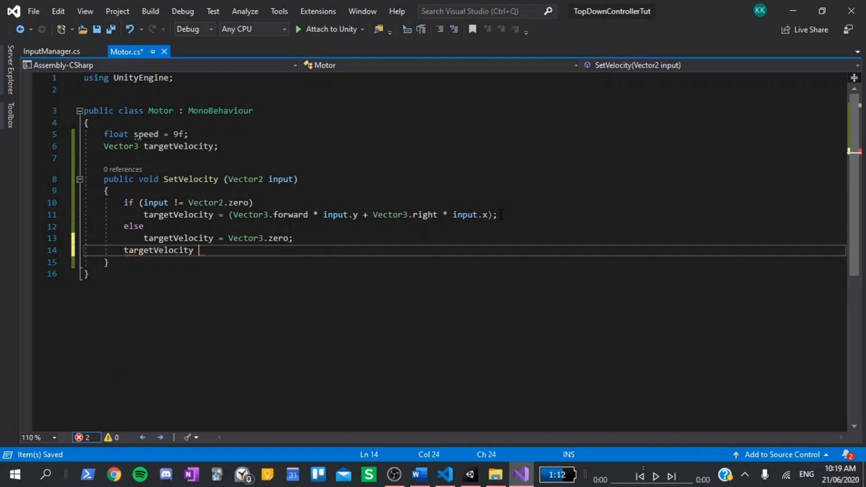
pyautogui.write('*= ')
pyautogui.write('Time.del')
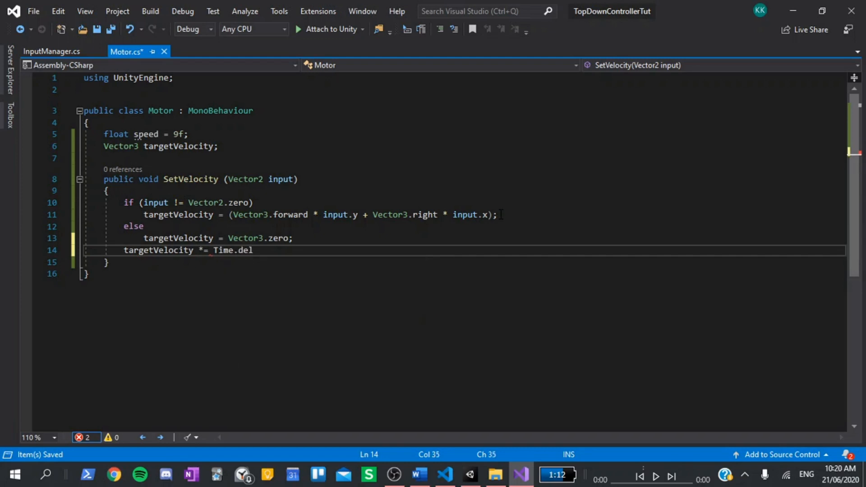
pyautogui.write('ta')
pyautogui.press('Tab')
pyautogui.write('speed;')
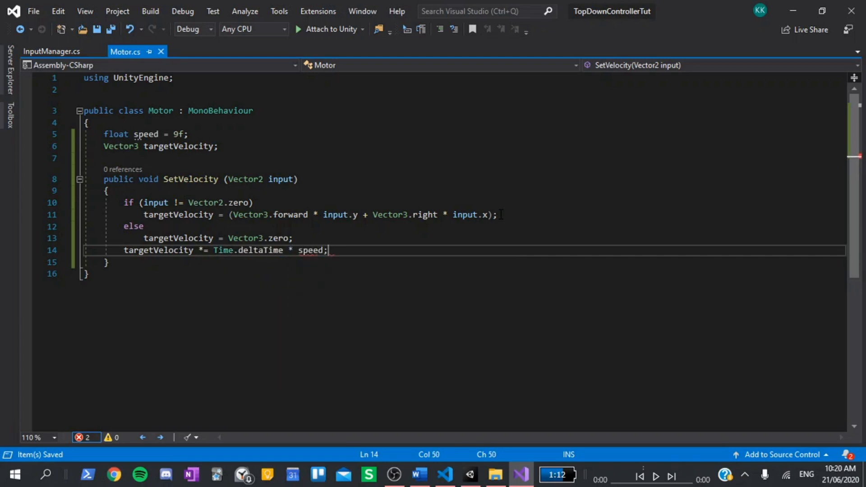
pyautogui.press('Down')
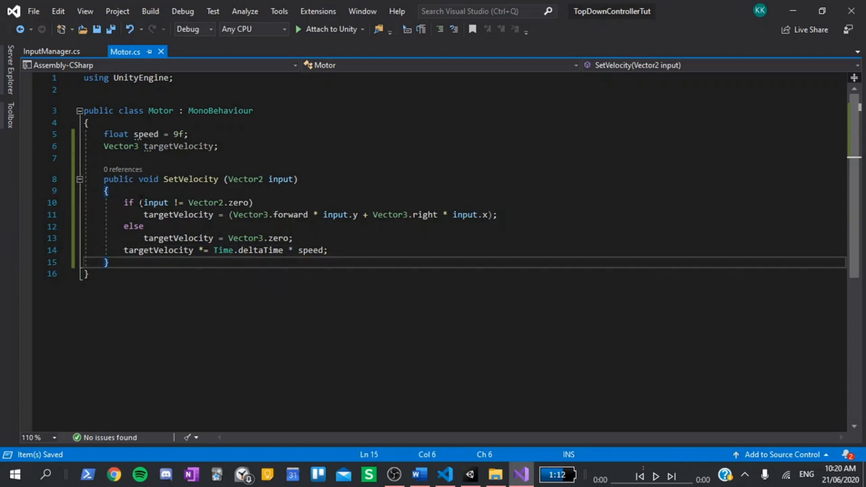
# Add an Update method that returns early when targetVelocity equals Vector3.zero.
pyautogui.press('Return')
pyautogui.press('Return')
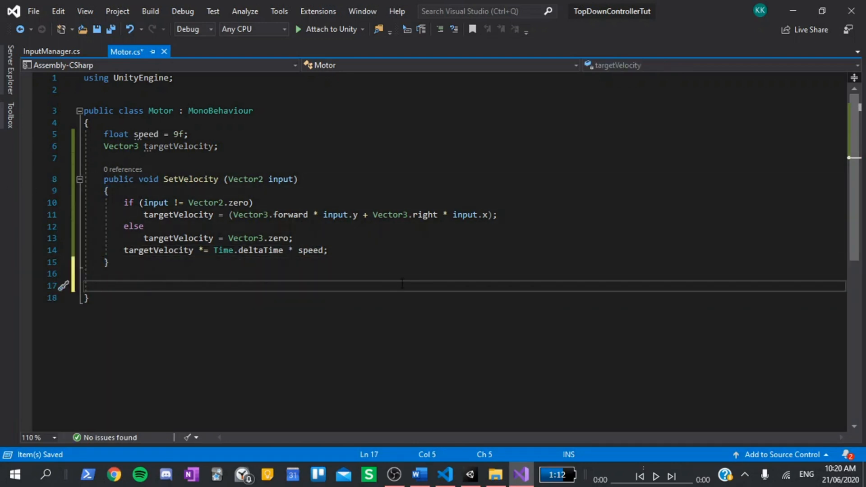
pyautogui.write('private void')
pyautogui.write(' Update')
pyautogui.press('Return')
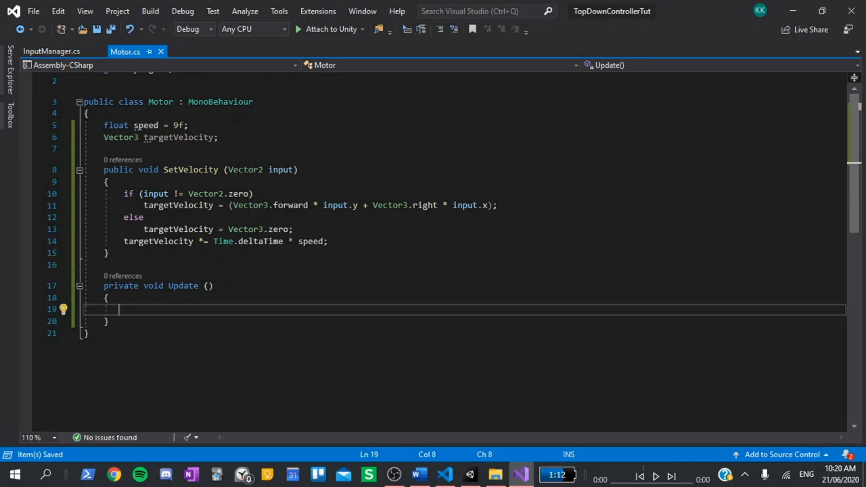
pyautogui.write('if (ta')
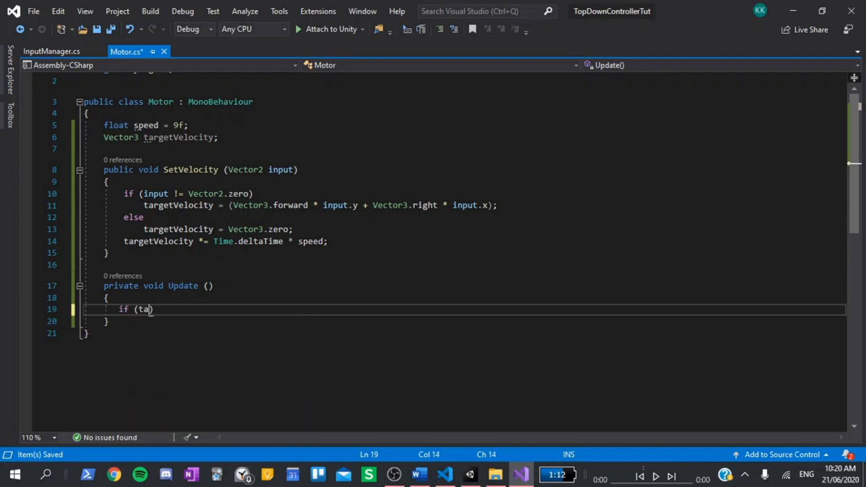
pyautogui.write('rgetV')
pyautogui.press('Tab')
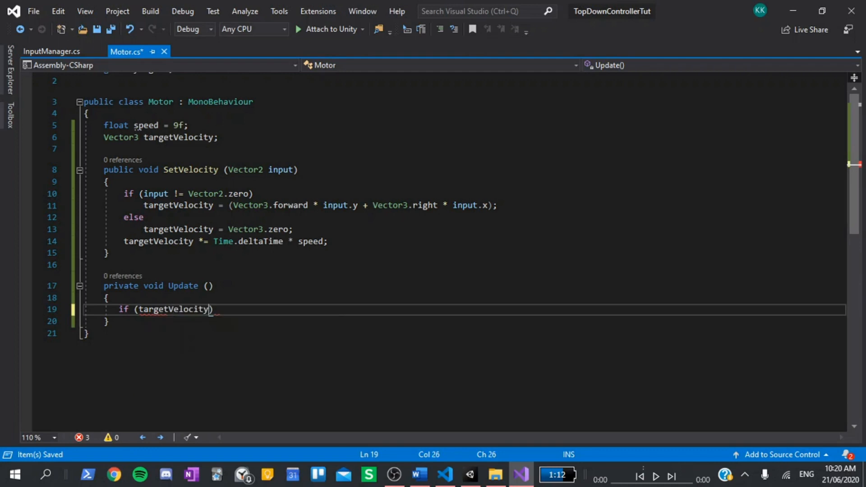
pyautogui.write('=')
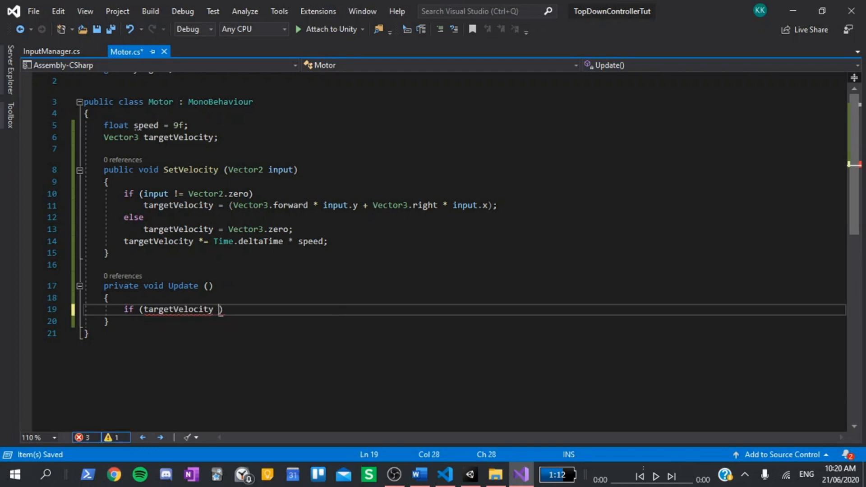
pyautogui.write('= Vector')
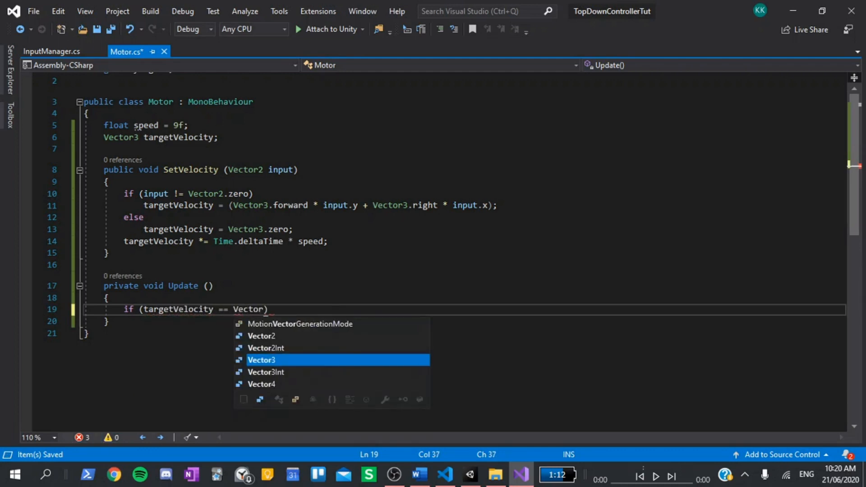
pyautogui.write('3.zer')
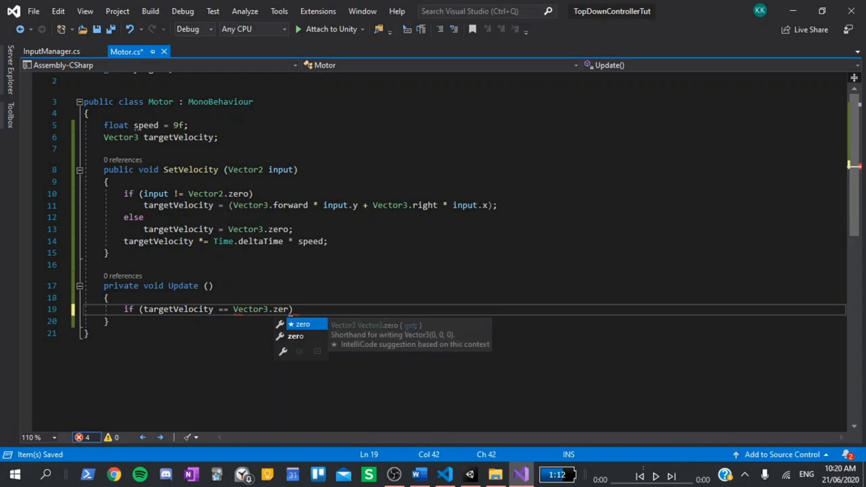
pyautogui.write('o)')
pyautogui.press('Return')
pyautogui.write('r')
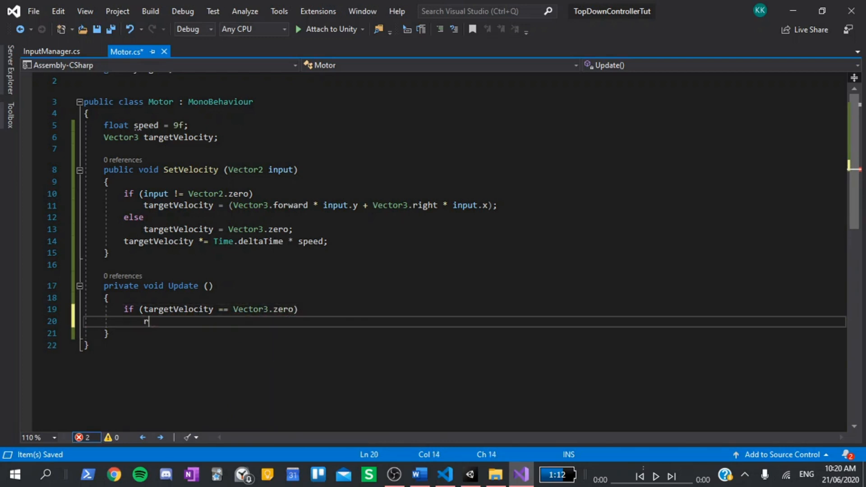
pyautogui.write('eturn;')
pyautogui.press('Return')
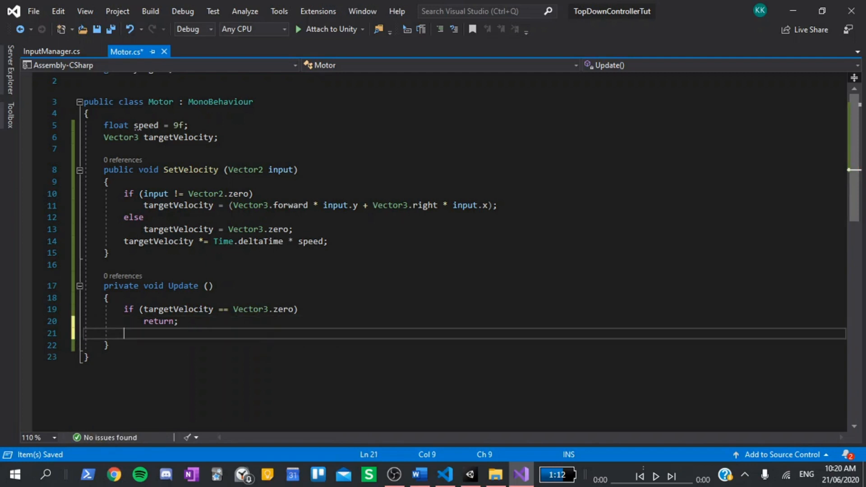
# Declare RaycastHit hitInfo and adjustedPlayerPos as transform.position + Vector3.up in Update.
pyautogui.press('Return')
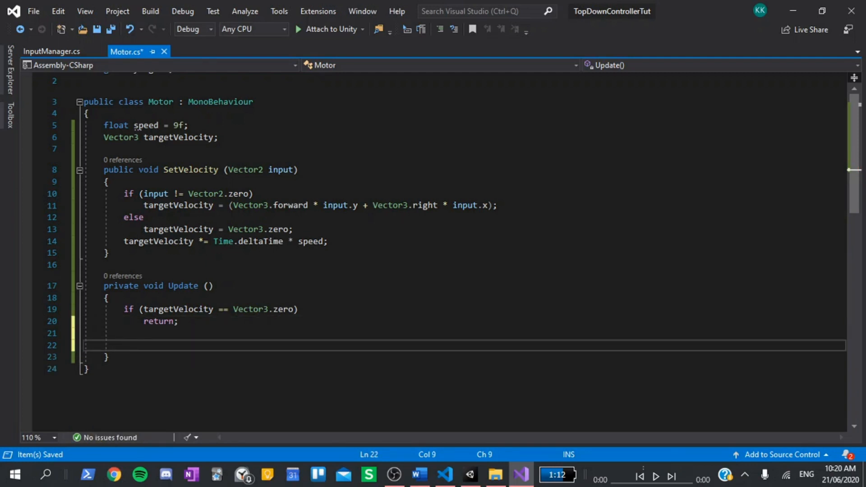
pyautogui.write('Ray')
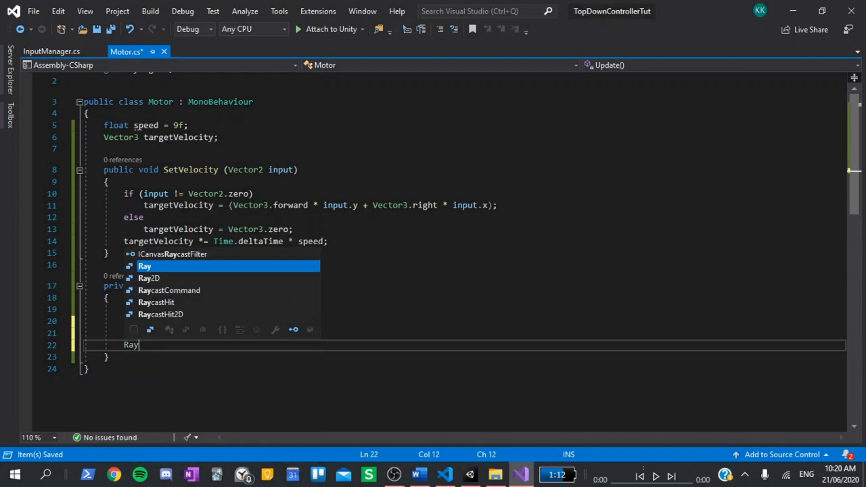
pyautogui.write('castHit ')
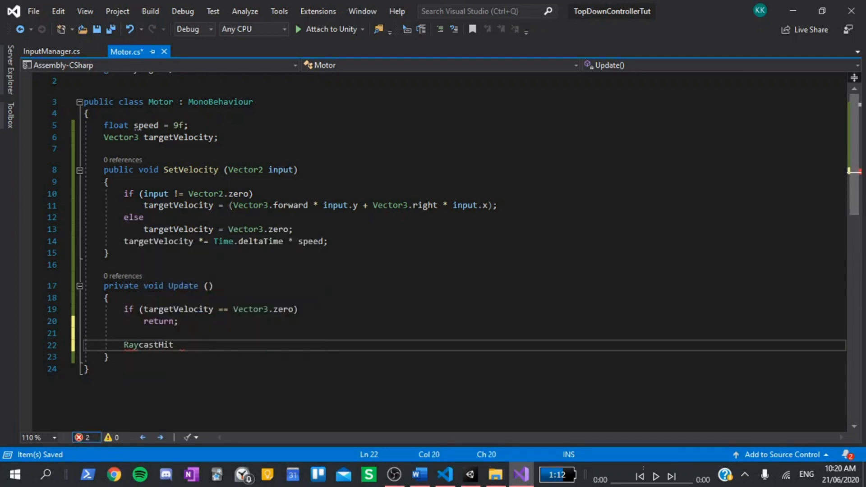
pyautogui.write('hitInfo')
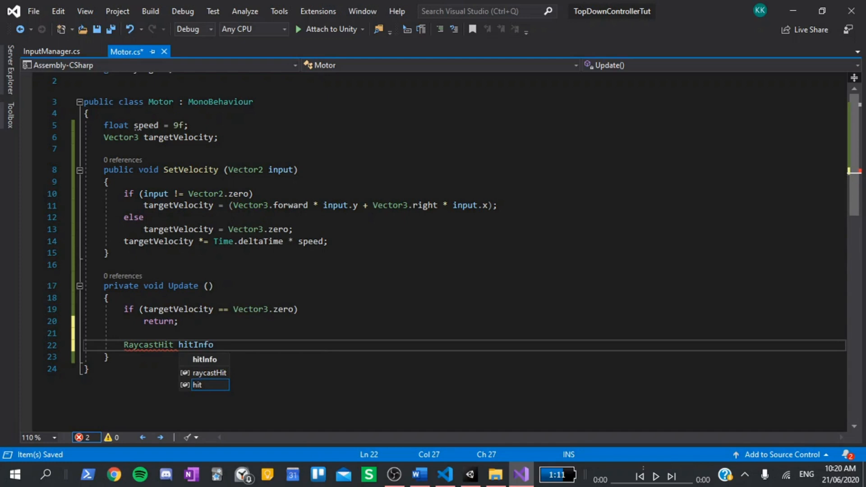
pyautogui.write(';')
pyautogui.press('Return')
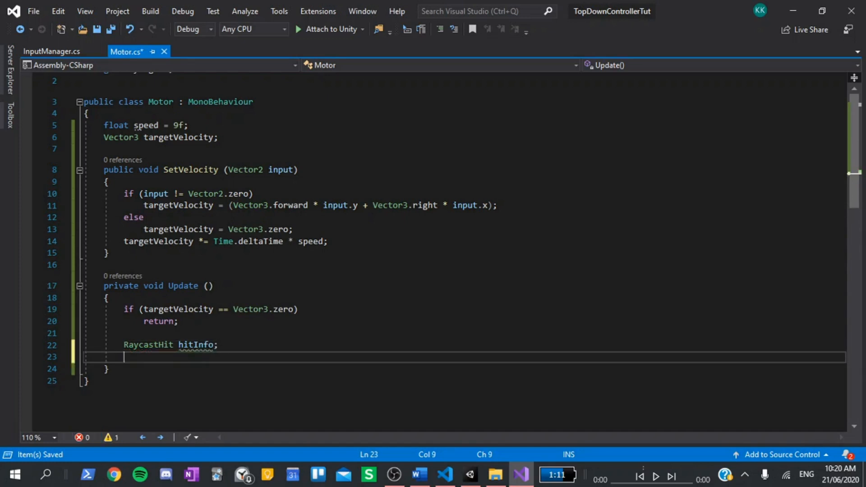
pyautogui.write('ifctor3 ad')
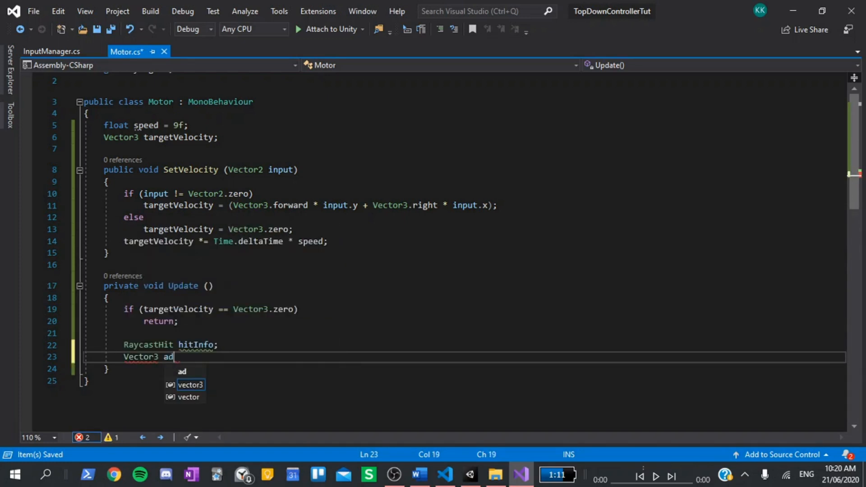
pyautogui.write('justedPlaye')
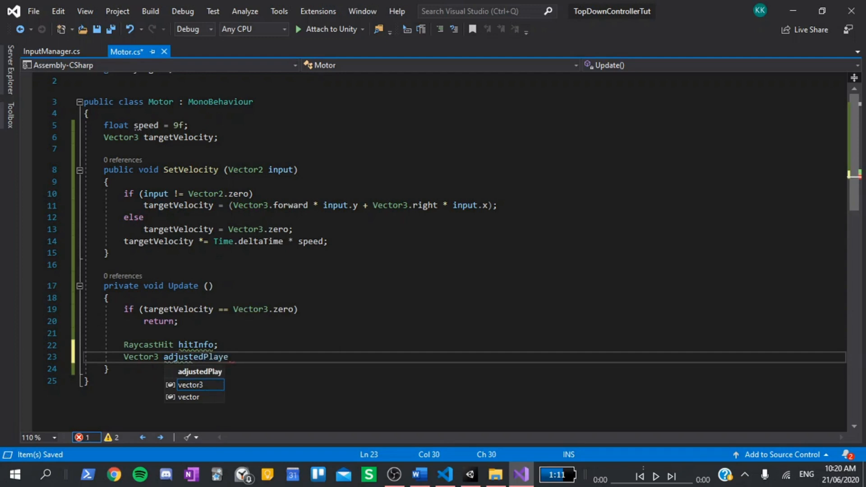
pyautogui.write('rPos')
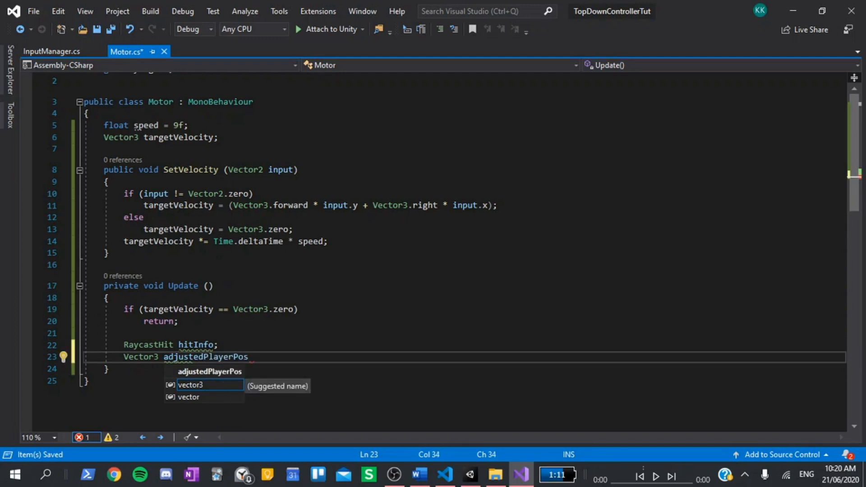
pyautogui.write(' = trans')
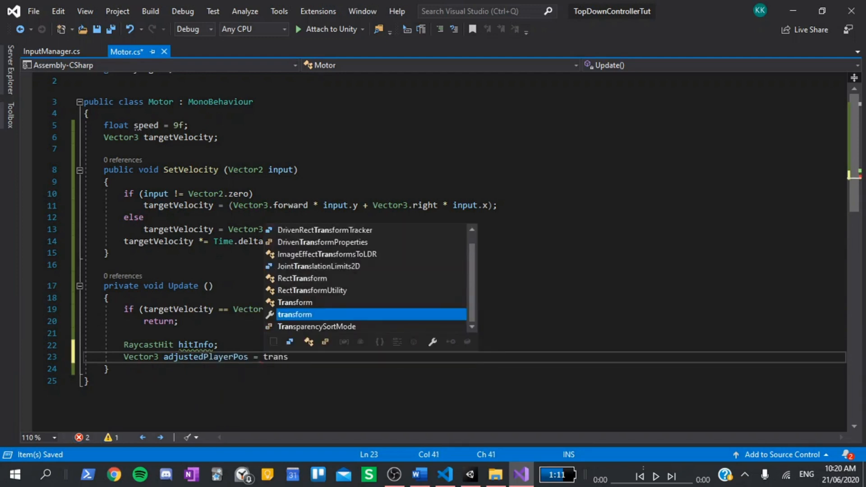
pyautogui.write('o')
pyautogui.press('BackSpace')
pyautogui.write('sfor')
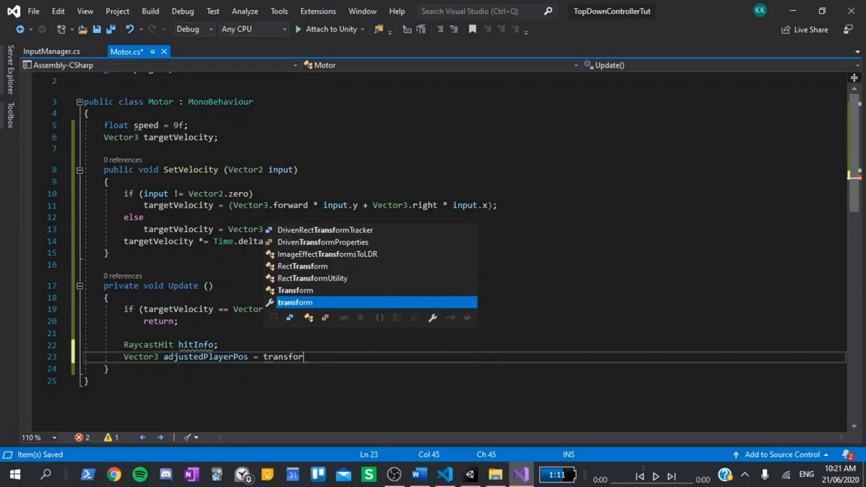
pyautogui.write('m.pozi')
pyautogui.press('BackSpace')
pyautogui.write('sit')
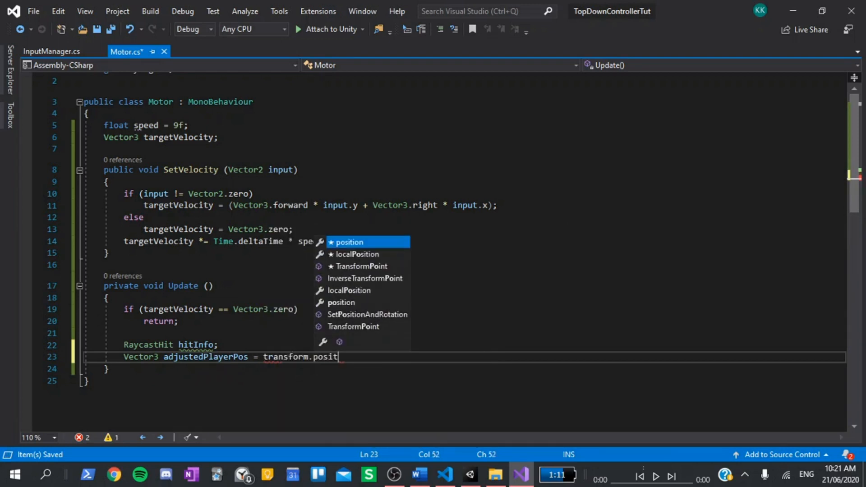
pyautogui.write('ion + V')
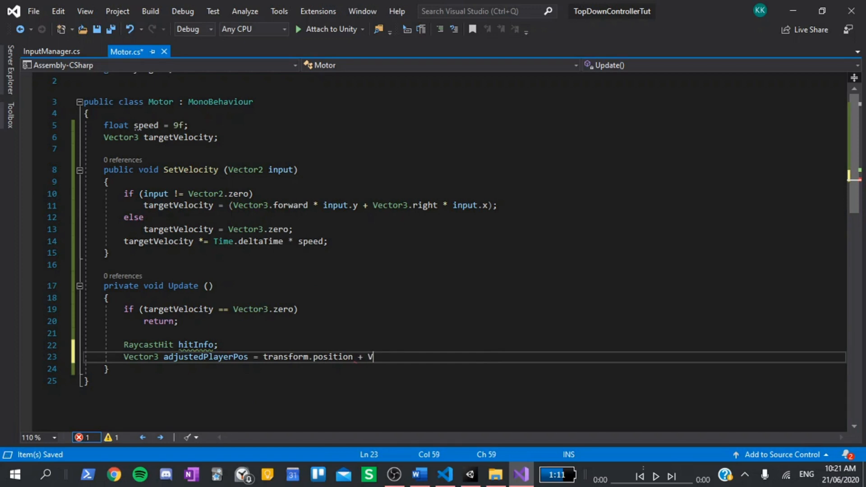
pyautogui.write('ector3.up')
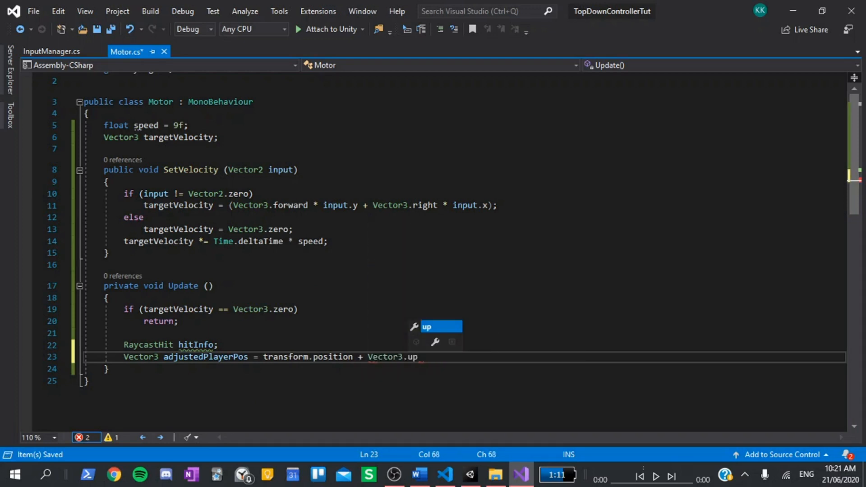
pyautogui.write(';')
pyautogui.press('Return')
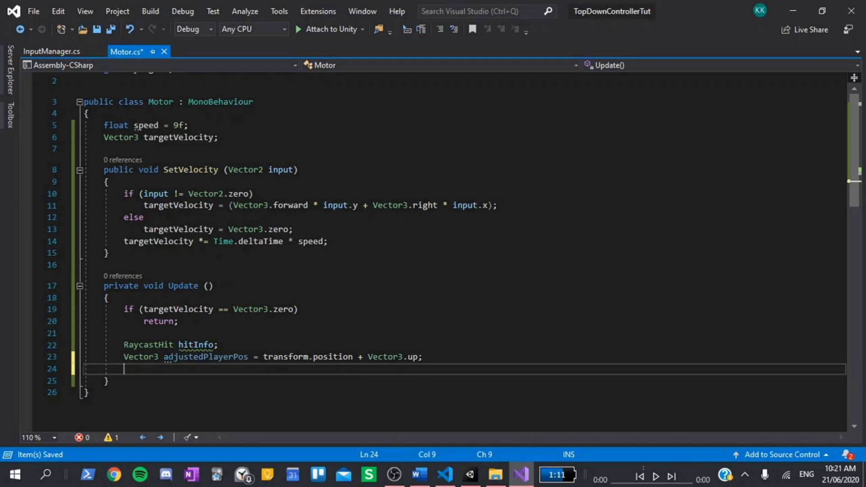
pyautogui.write('float')
pyautogui.write('collide')
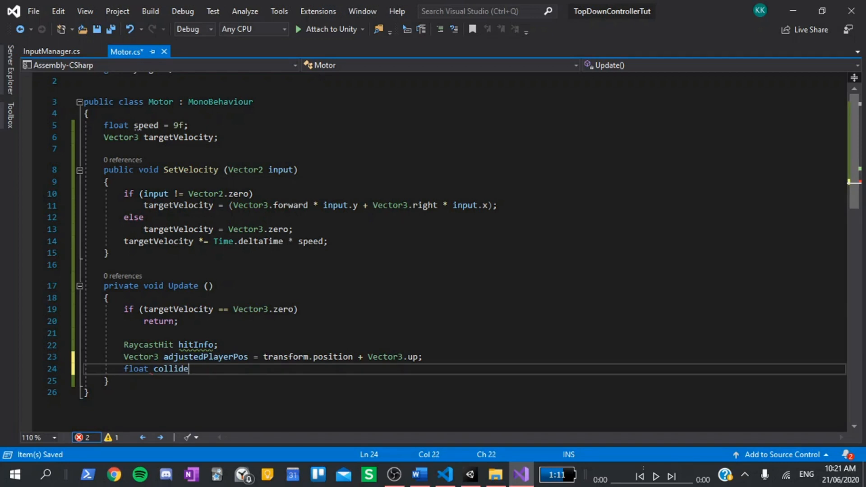
pyautogui.write('rRadius')
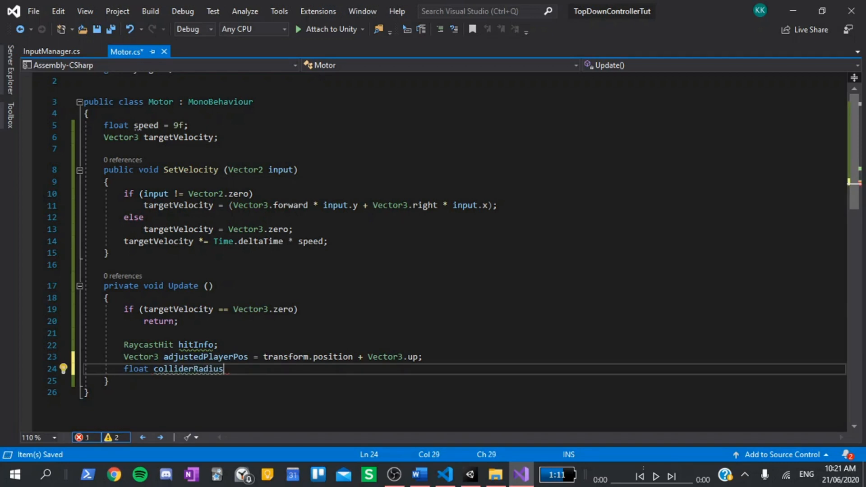
pyautogui.write(' = GetC')
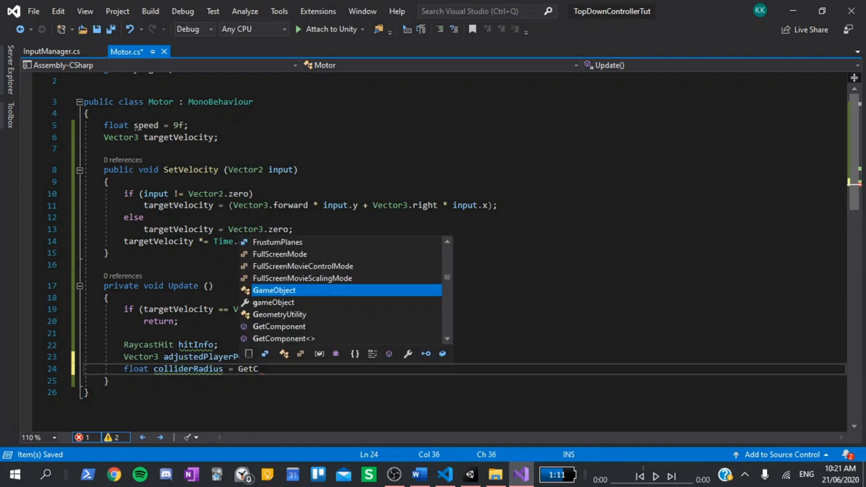
pyautogui.write('omponent')
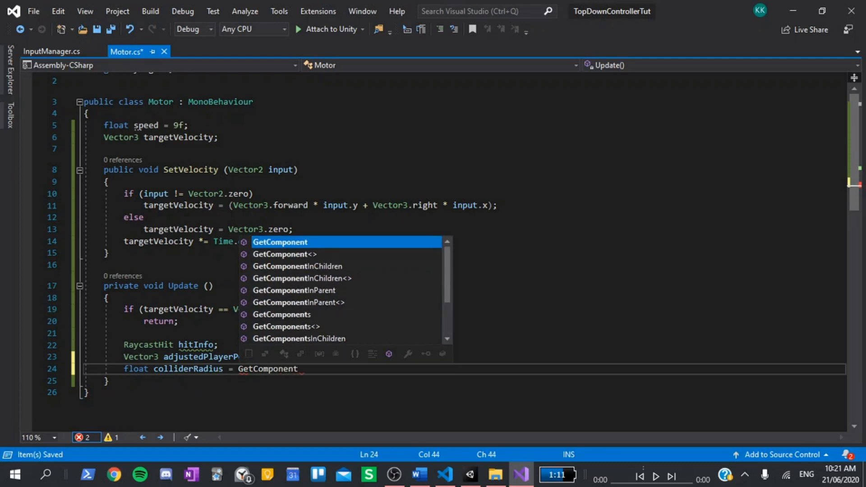
pyautogui.write('<Cap')
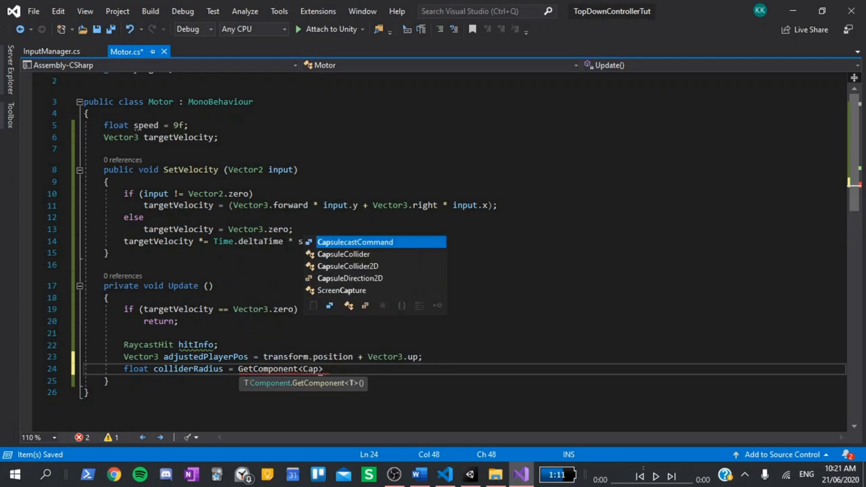
pyautogui.write('suleCol')
# Declare float colliderRadius from GetComponent<CapsuleCollider>().radius.
pyautogui.press('Tab')
pyautogui.write('>')
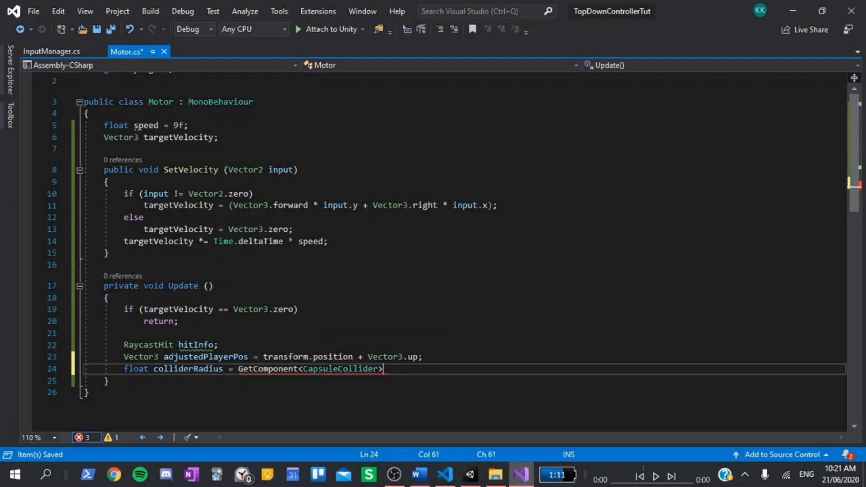
pyautogui.write('().rad')
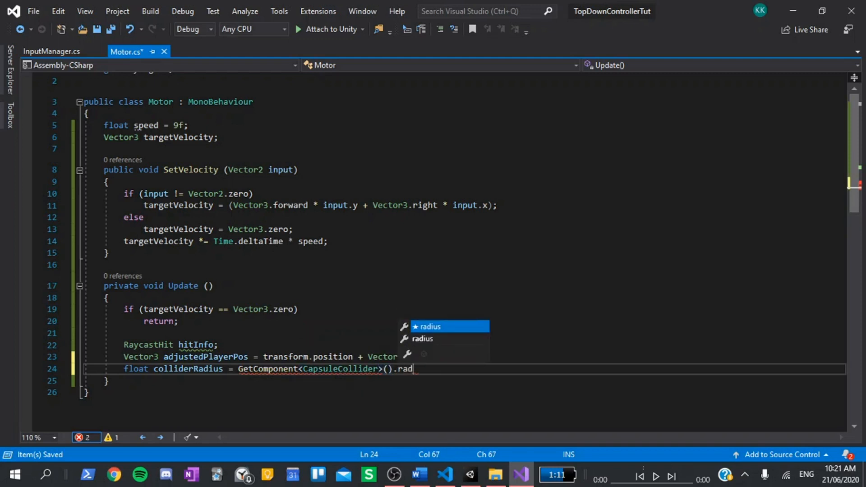
pyautogui.write('ius;')
pyautogui.press('Return')
pyautogui.press('Return')
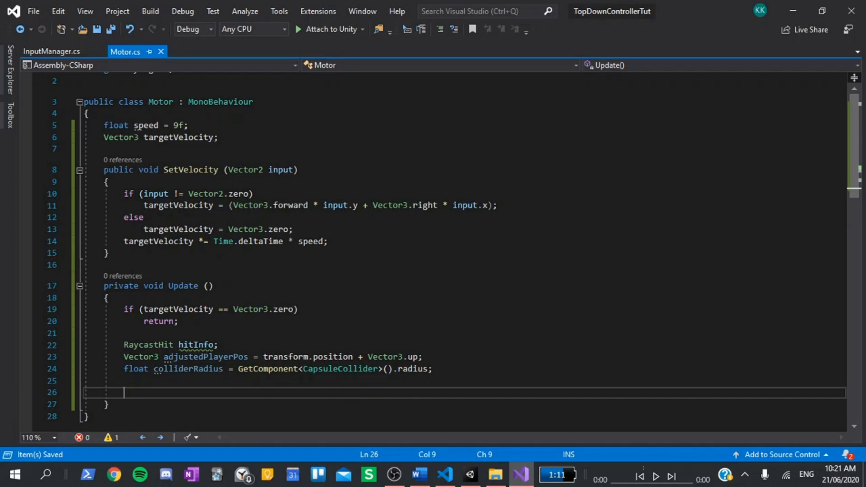
pyautogui.write('i')
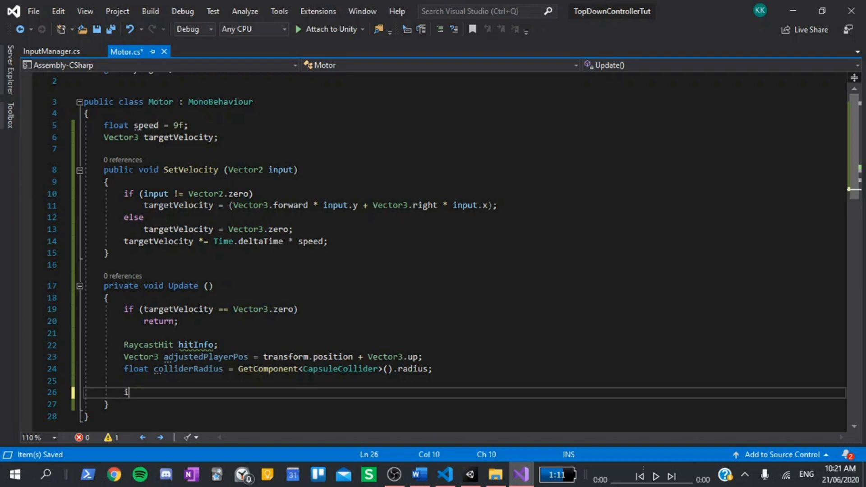
pyautogui.write('f (targ')
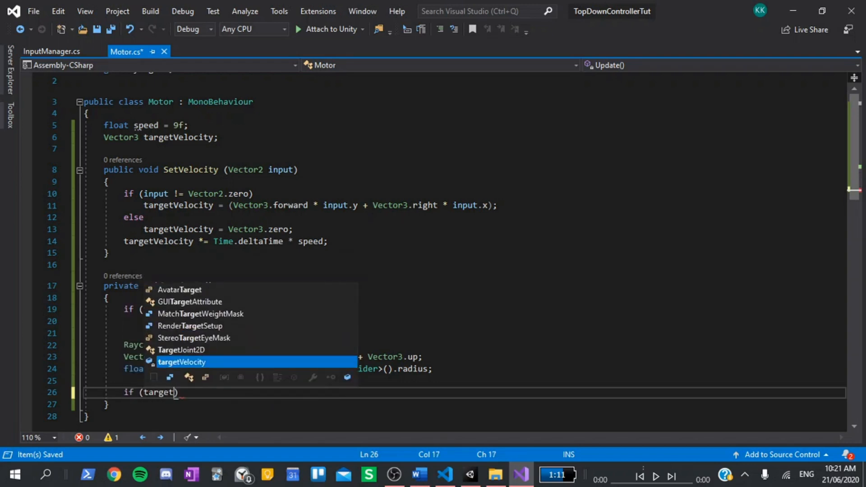
pyautogui.write('et')
# Write if (targetVelocity.x == 0 || targetVelocity.z == 0) { } in Update and save Motor.cs.
pyautogui.press('Tab')
pyautogui.write('.x ')
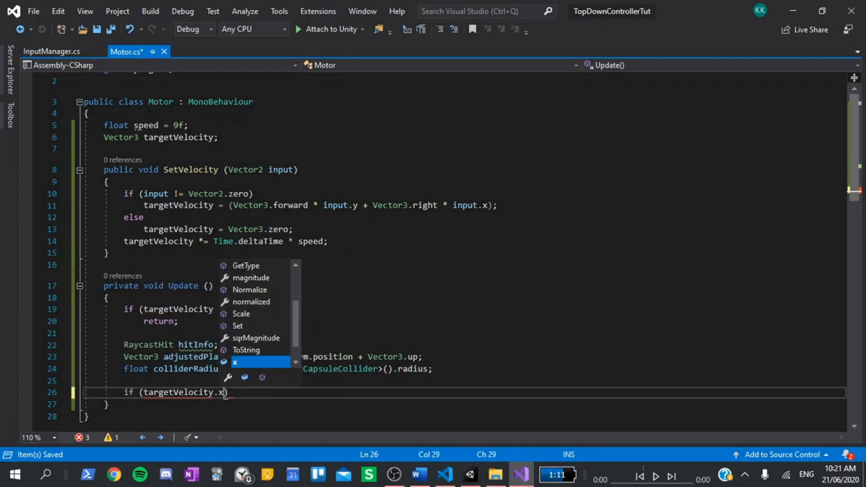
pyautogui.write('== 0')
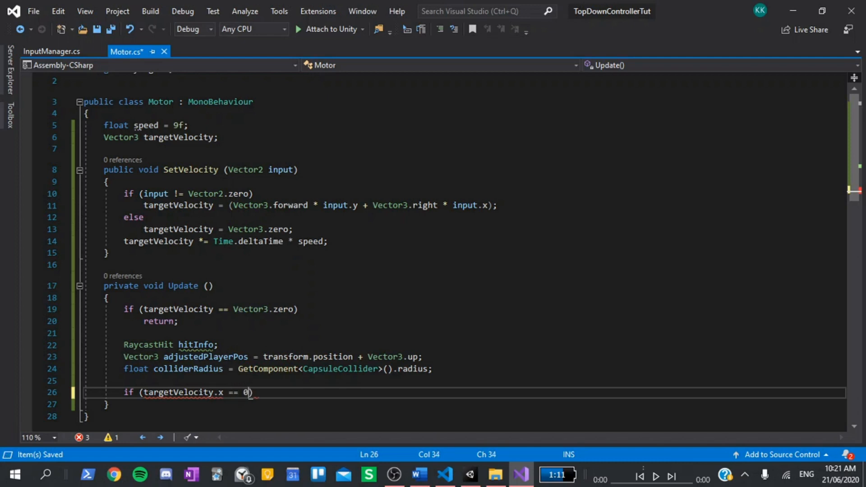
pyautogui.write(' || tar')
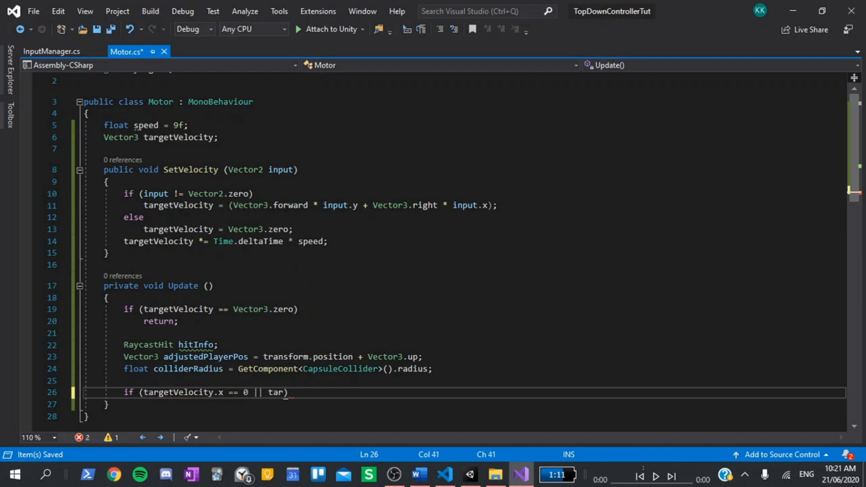
pyautogui.write('get')
pyautogui.press('Tab')
pyautogui.write('.z ')
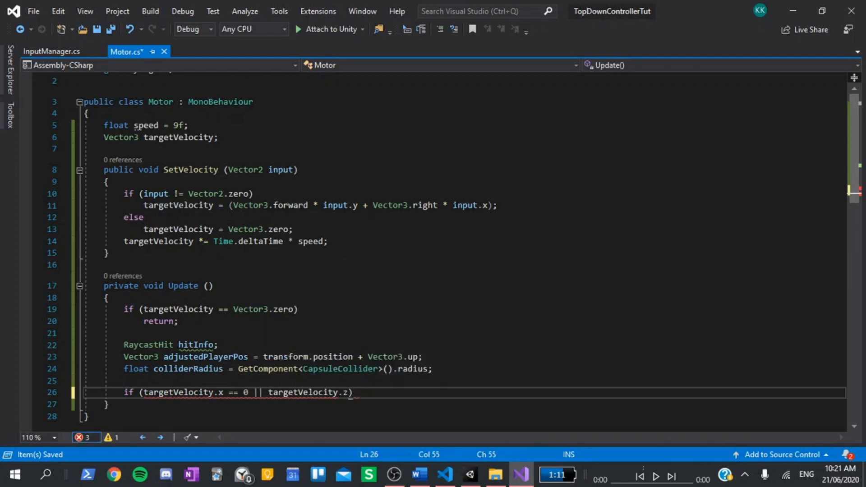
pyautogui.write('== 0')
pyautogui.hotkey('ctrl', 's')
pyautogui.press('End')
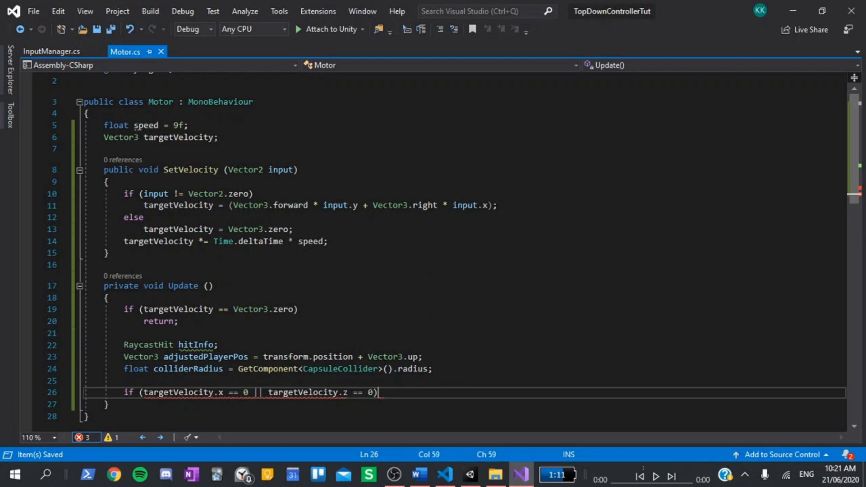
pyautogui.write('{')
pyautogui.press('Return')
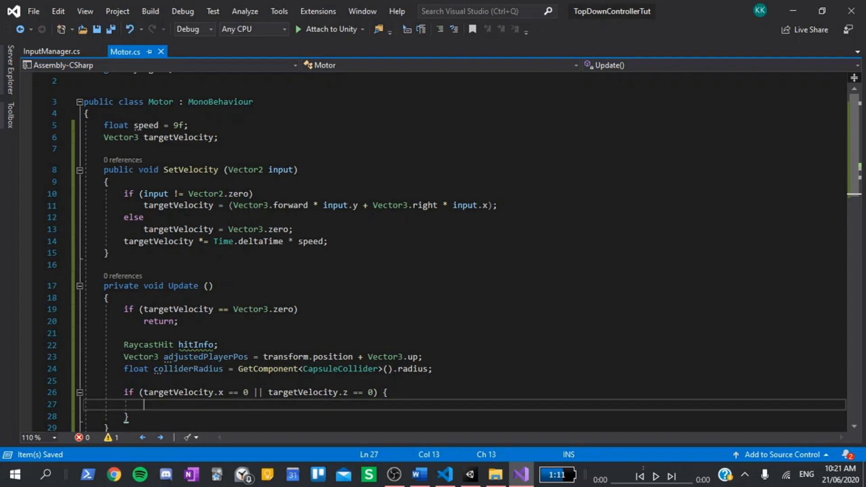
pyautogui.scroll(-2, 673, 275)
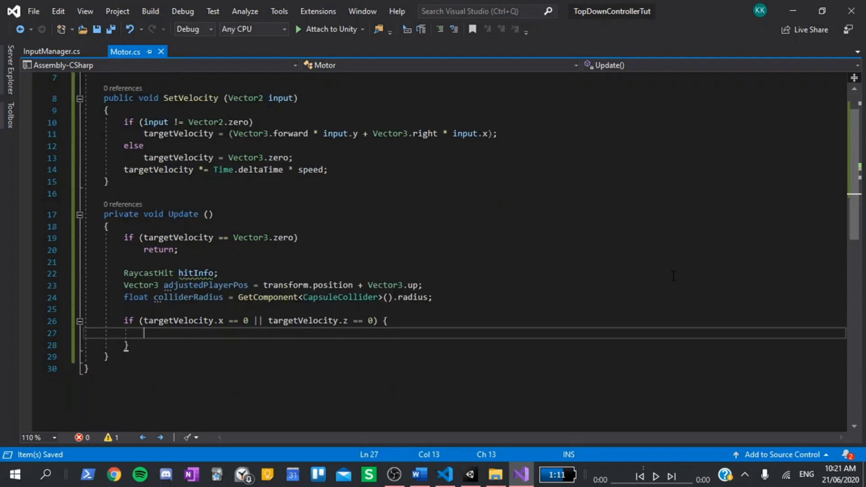
pyautogui.write('if (Ph')
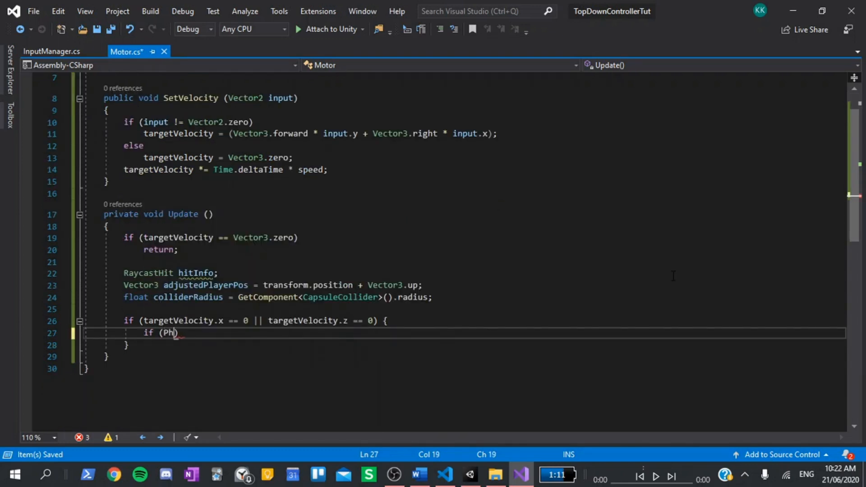
pyautogui.write('ysics.Lin')
# Nest if (Physics.Linecast(adjustedPlayerPos, adjustedPlayerPos + colliderRadius * targetVelocity + targetVelocity)) with IntelliSense completions.
pyautogui.press('Tab')
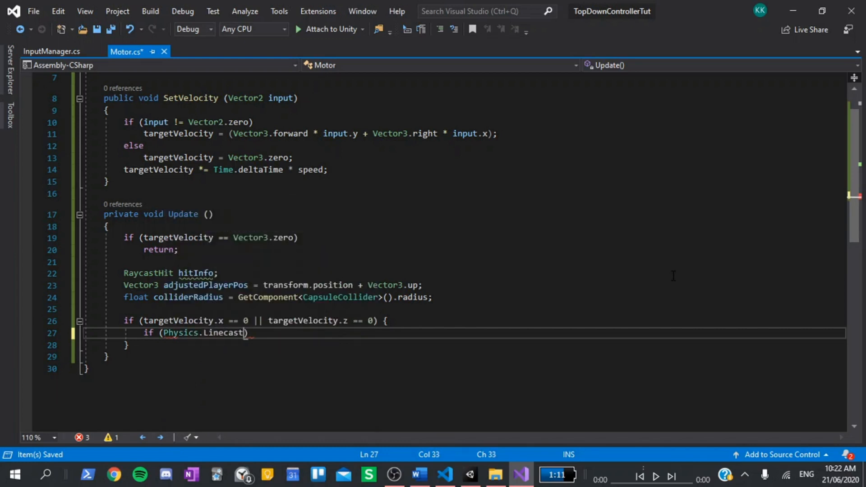
pyautogui.write('(adjust')
pyautogui.press('Tab')
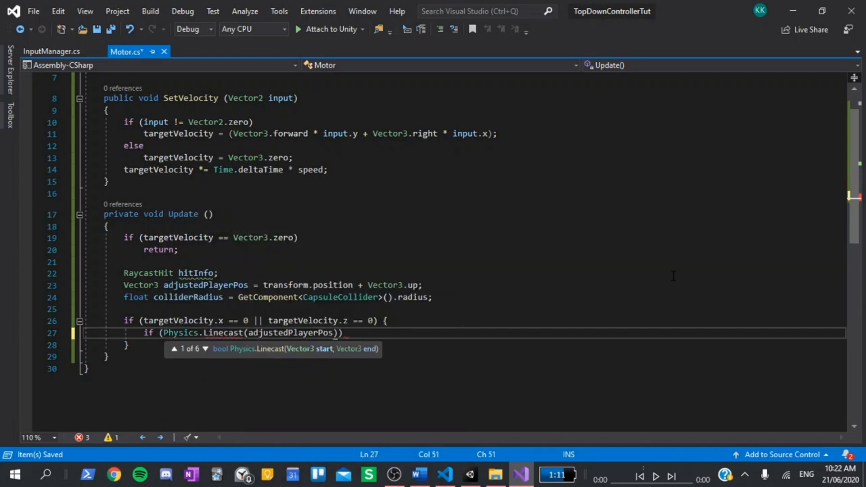
pyautogui.write(',')
pyautogui.press('BackSpace')
pyautogui.press('BackSpace')
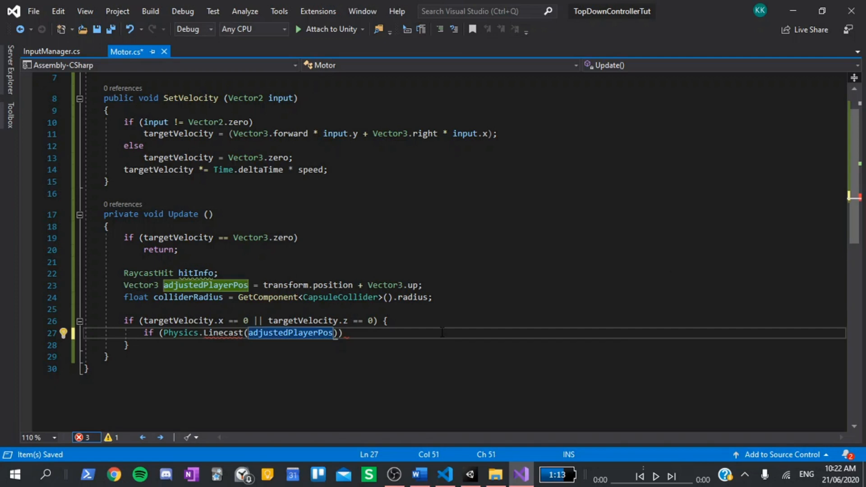
pyautogui.write(', adjus')
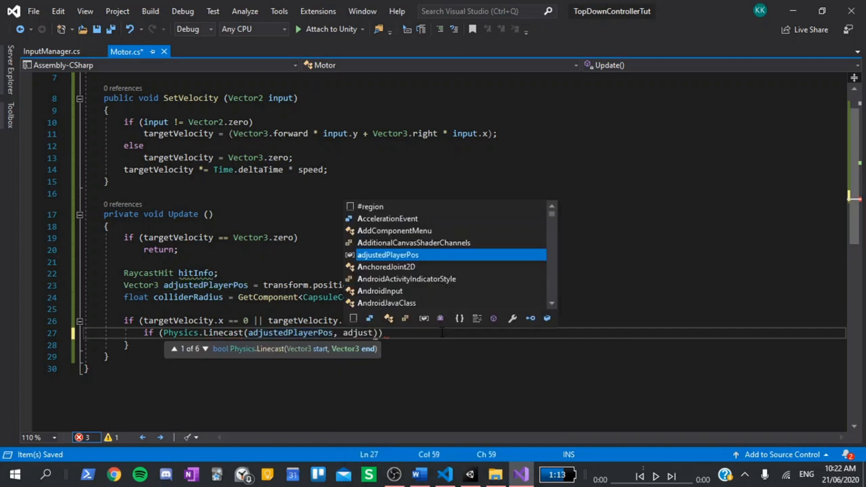
pyautogui.write('t')
pyautogui.press('Tab')
pyautogui.write('+ ')
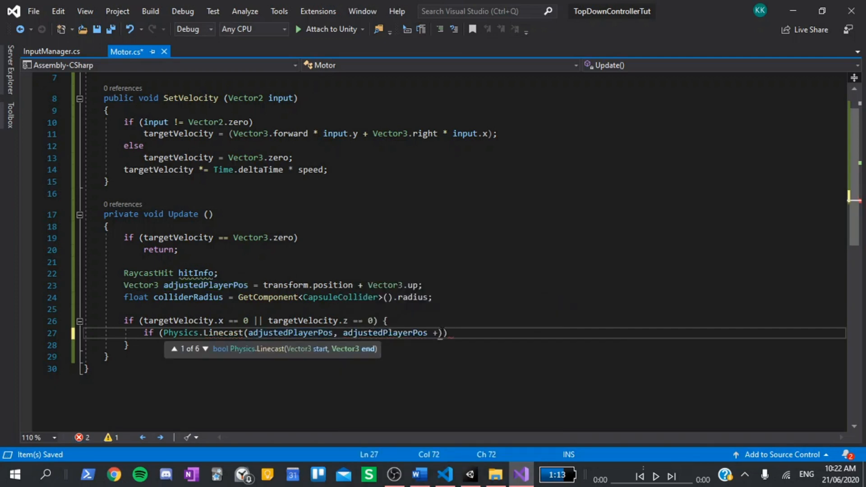
pyautogui.write('collider')
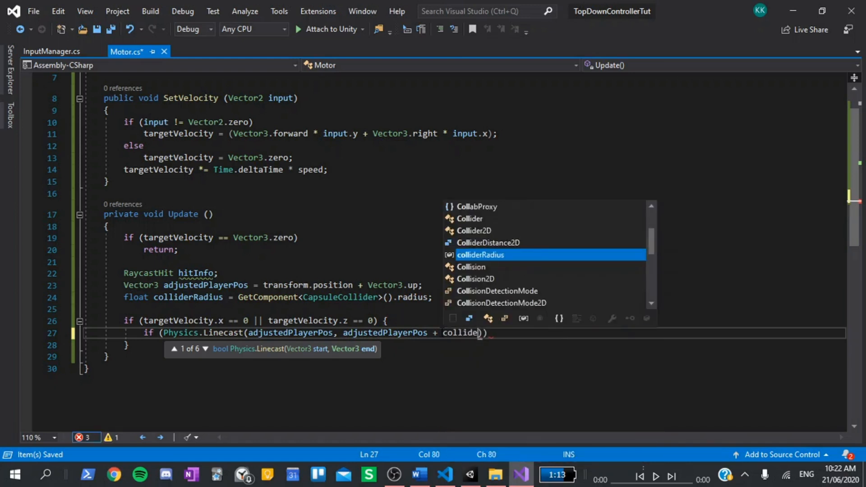
pyautogui.write('Radius * ')
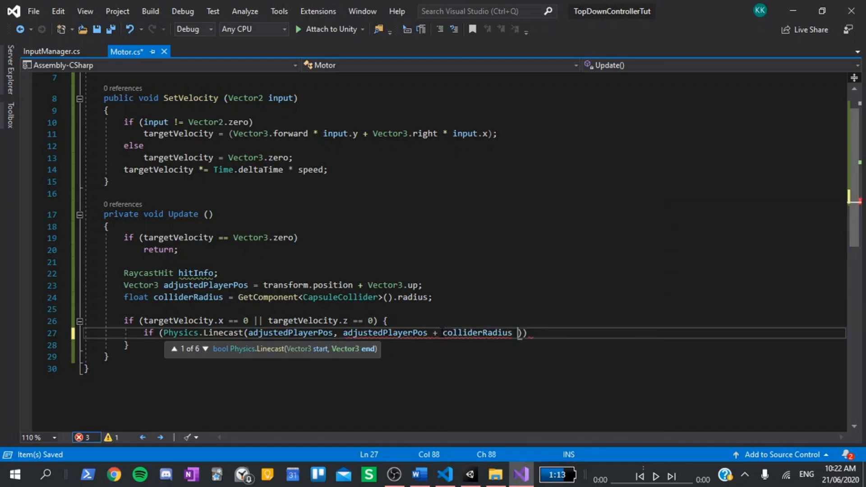
pyautogui.write('Target')
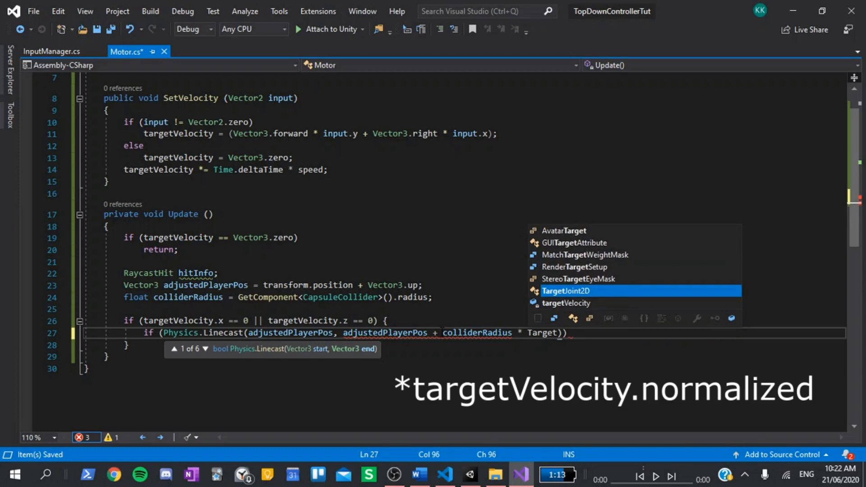
pyautogui.press('Down')
pyautogui.press('Tab')
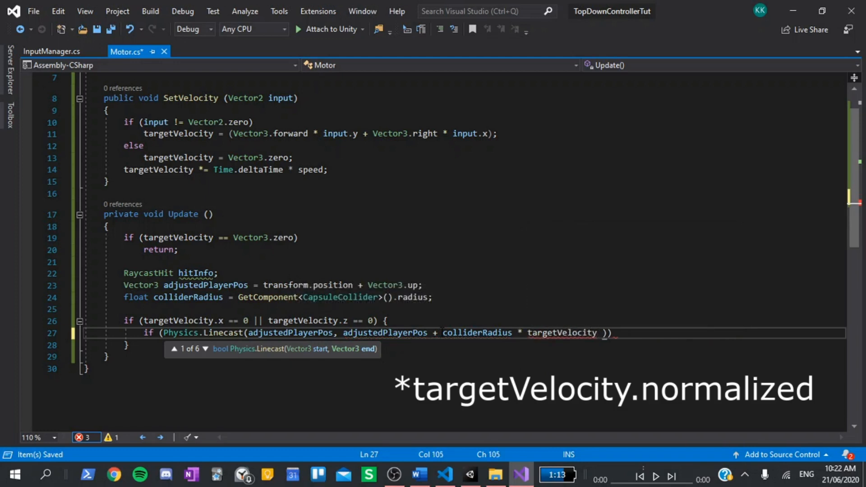
pyautogui.write('+ target')
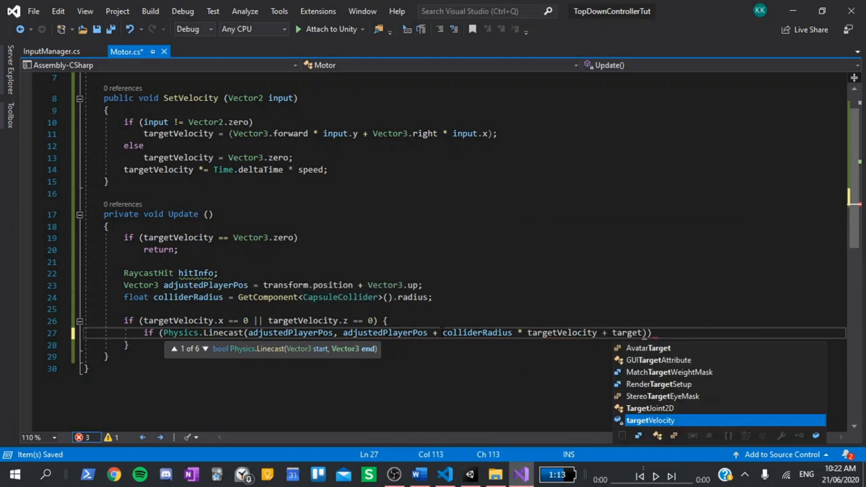
pyautogui.write('V')
pyautogui.press('Tab')
pyautogui.press('End')
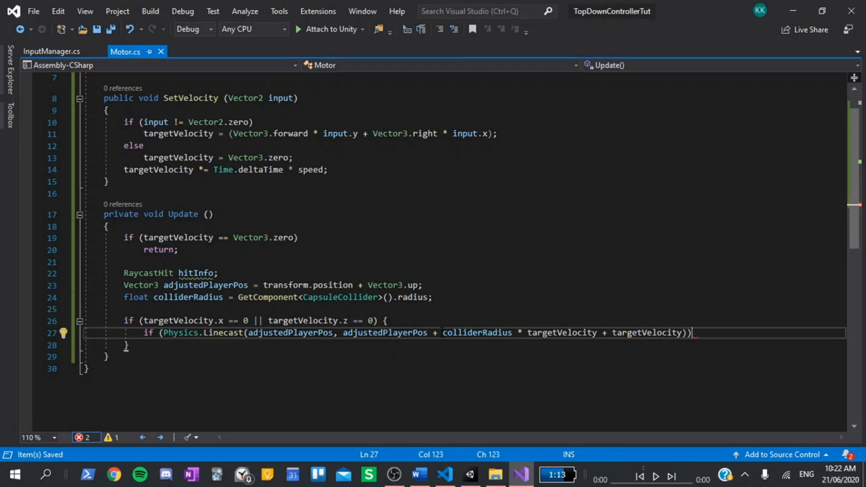
pyautogui.press('Return')
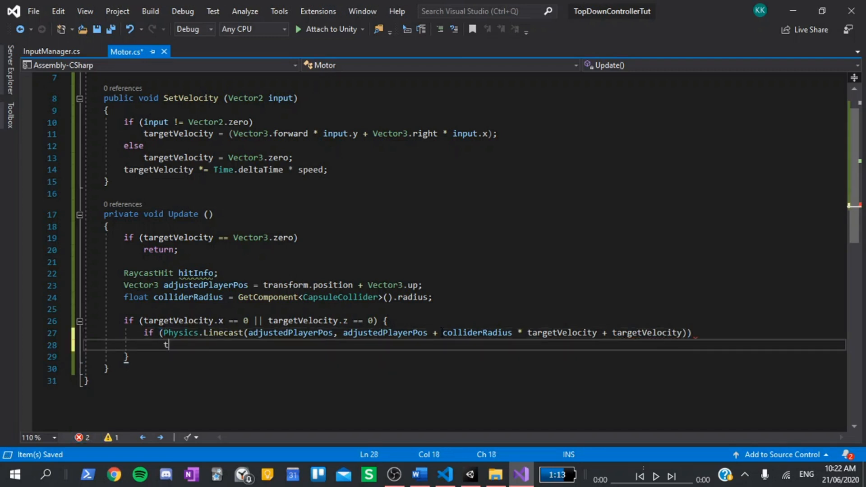
pyautogui.write('targetV')
# Assign targetVelocity = targetVelocity.normalized * (hitInfo.distance - colliderRadius); under the Linecast and save.
pyautogui.press('Tab')
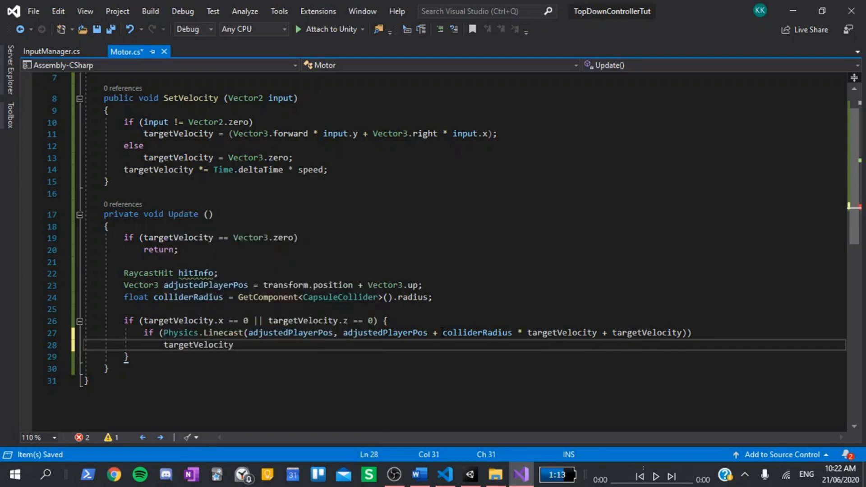
pyautogui.write(' = targe')
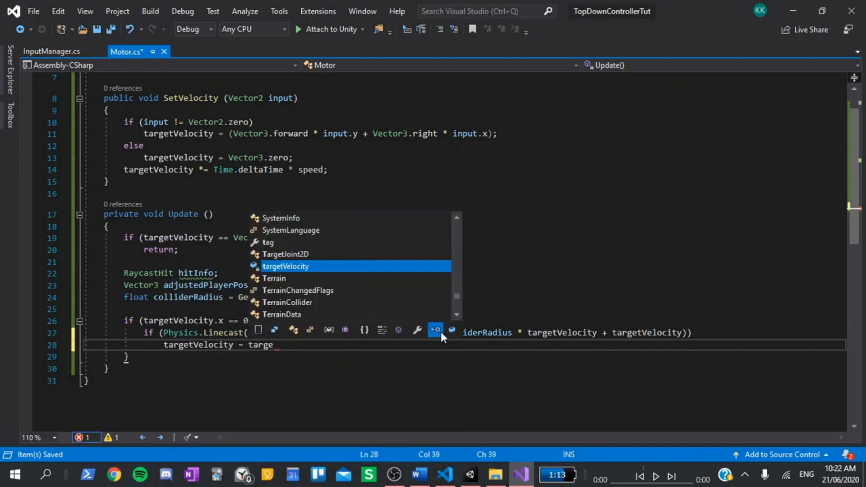
pyautogui.write('tV')
pyautogui.press('Tab')
pyautogui.write('.norm')
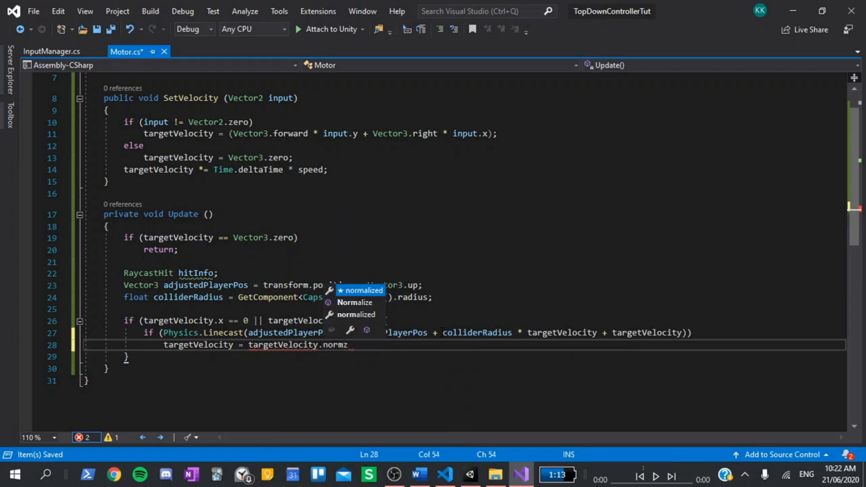
pyautogui.write('zli')
pyautogui.press('BackSpace')
pyautogui.press('Tab')
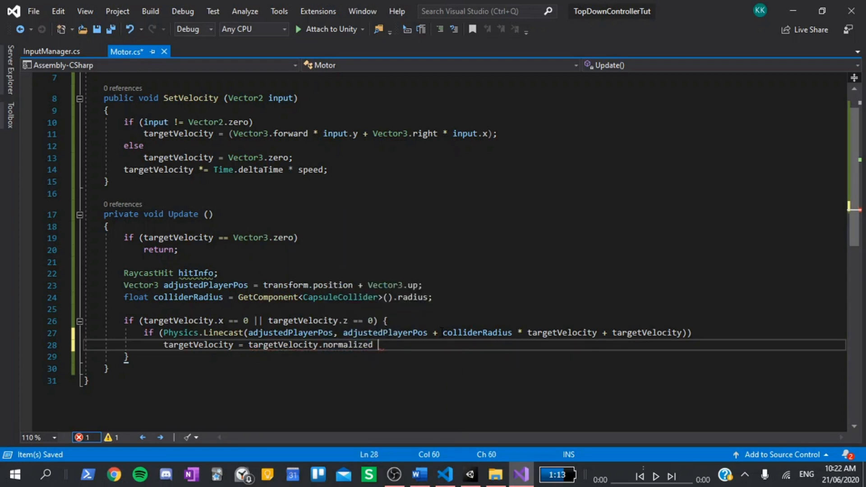
pyautogui.write('* (hitI')
pyautogui.press('Tab')
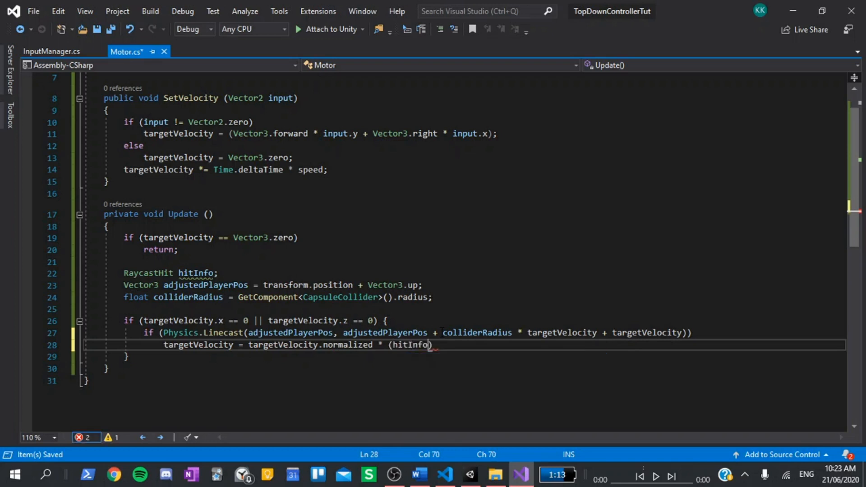
pyautogui.write('.dista')
pyautogui.press('Tab')
pyautogui.write('-')
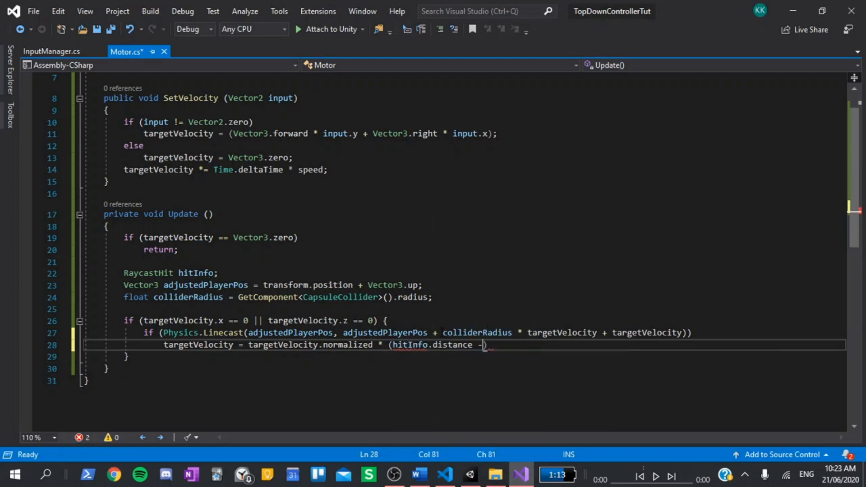
pyautogui.write(' colliderR')
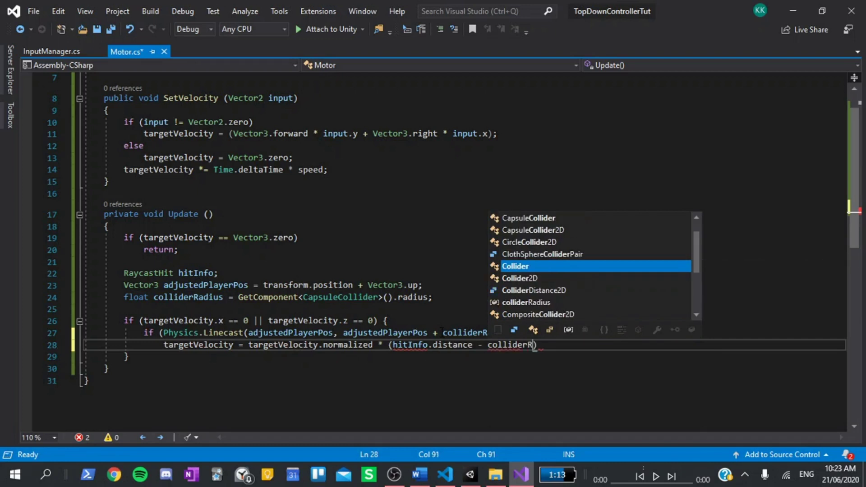
pyautogui.press('Tab')
pyautogui.write(');')
pyautogui.hotkey('ctrl', 's')
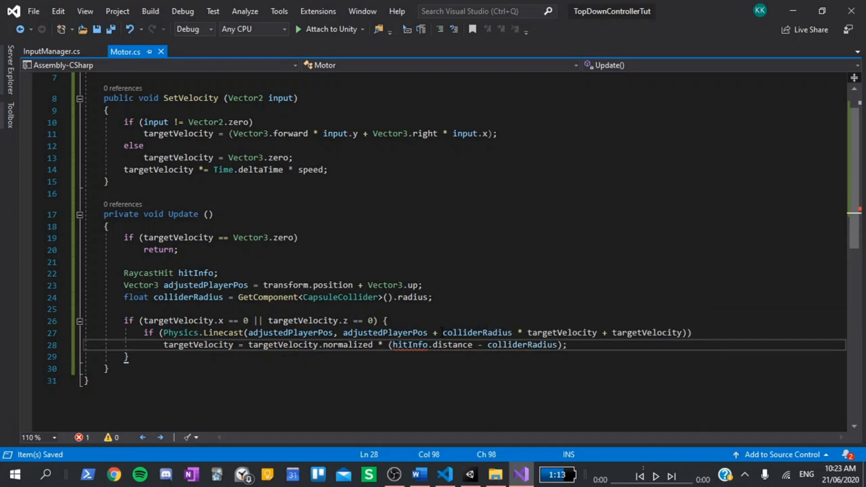
pyautogui.press('Return')
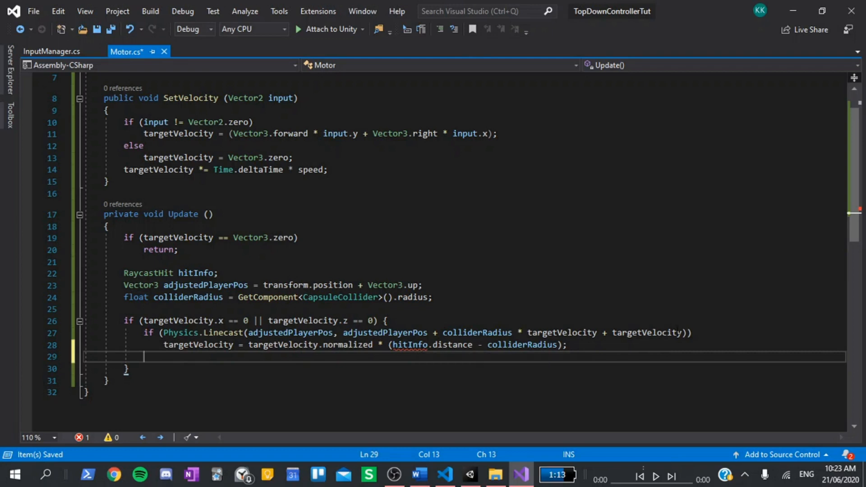
# Append , out hitInfo to the Linecast arguments, delete the stray blank line and save.
pyautogui.click(681, 333)
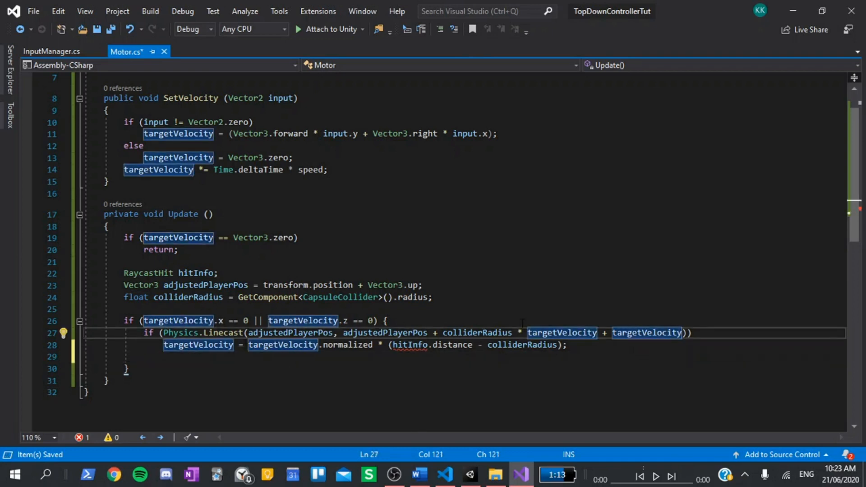
pyautogui.write(', out ')
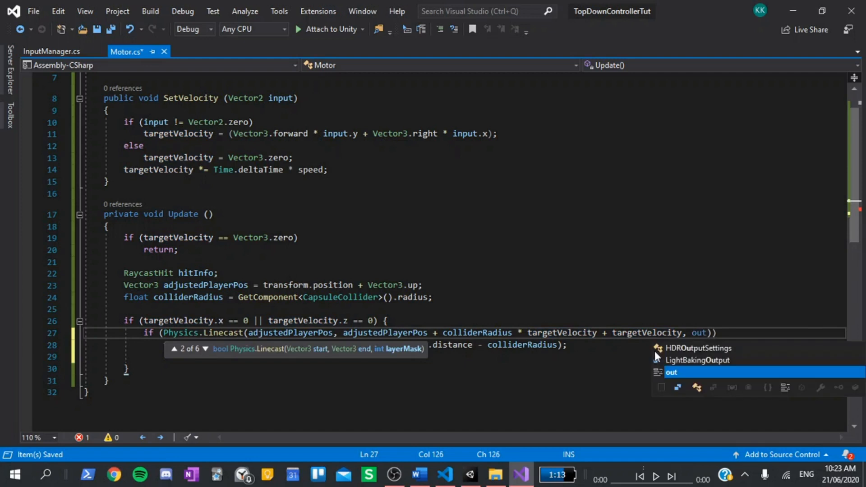
pyautogui.write('hitInfo')
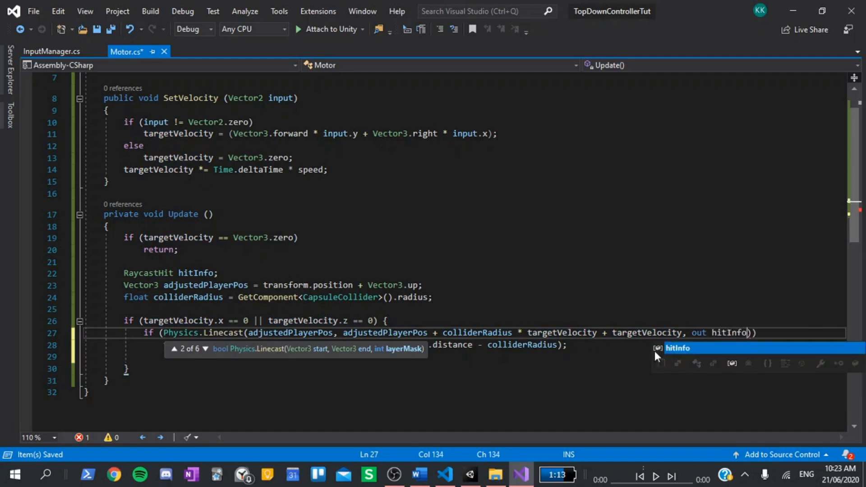
pyautogui.click(163, 356)
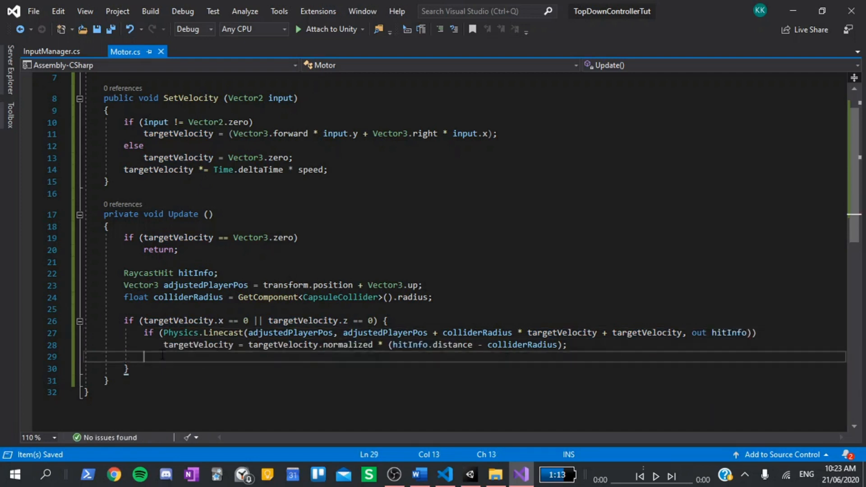
pyautogui.press('Delete')
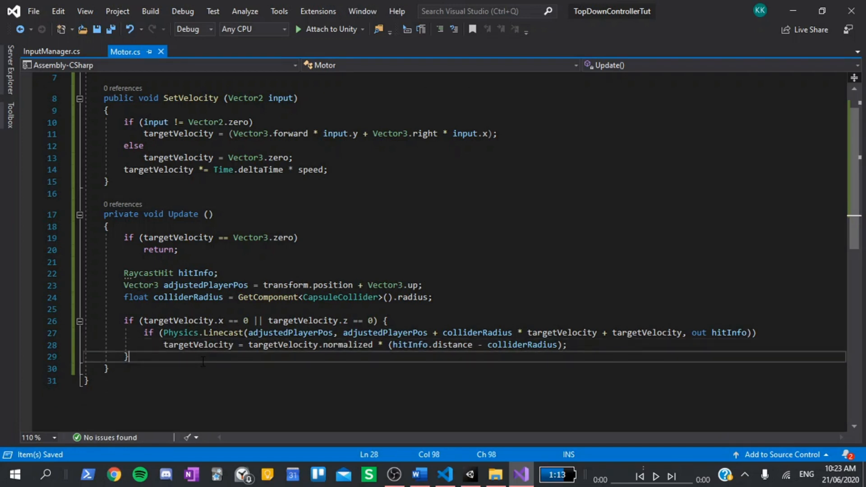
pyautogui.press('End')
pyautogui.write('else')
pyautogui.write(' {')
# Add else { Vector3 targetVelocityX = Vector3.right * targetVelocity.x; } and save Motor.cs.
pyautogui.press('Return')
pyautogui.hotkey('ctrl', 's')
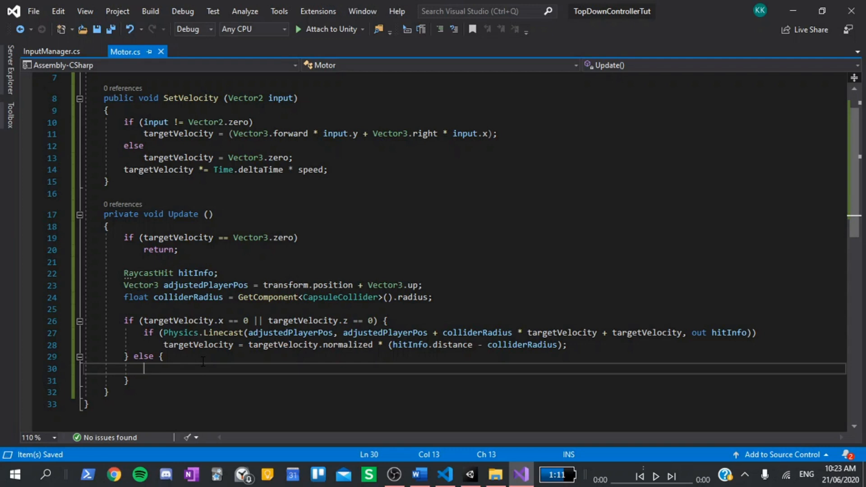
pyautogui.write('Vector3 ')
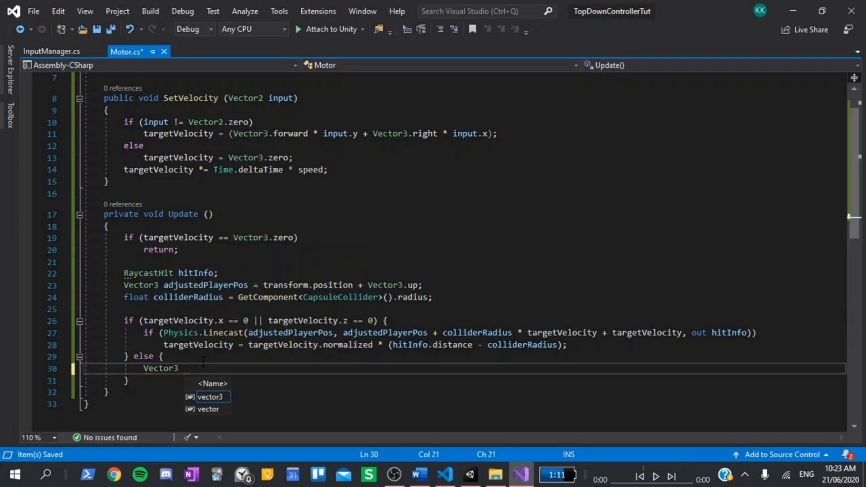
pyautogui.write('targetVelo')
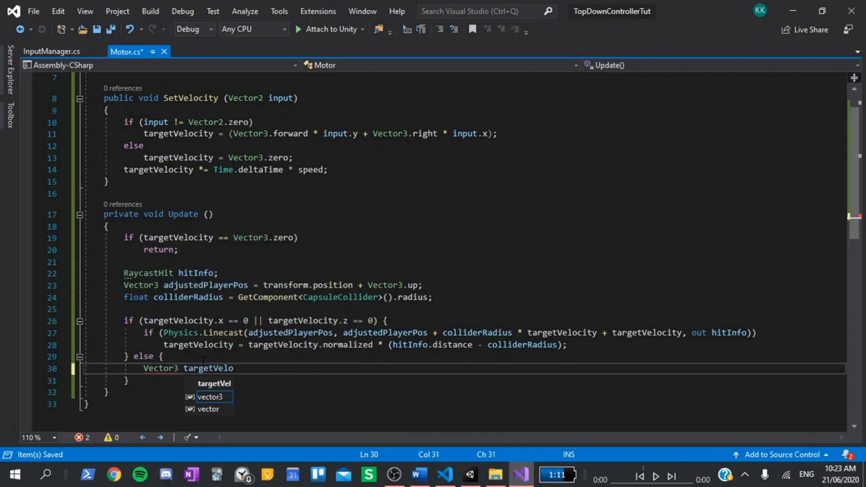
pyautogui.write('cityX = ')
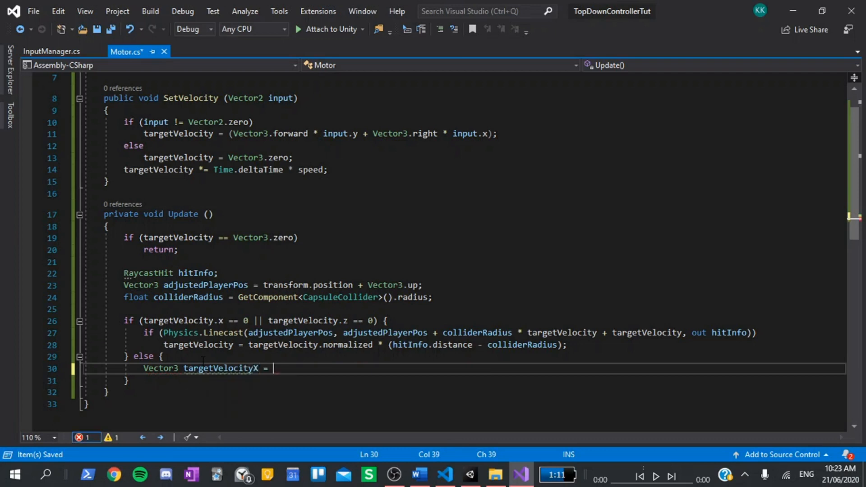
pyautogui.write('Vecto')
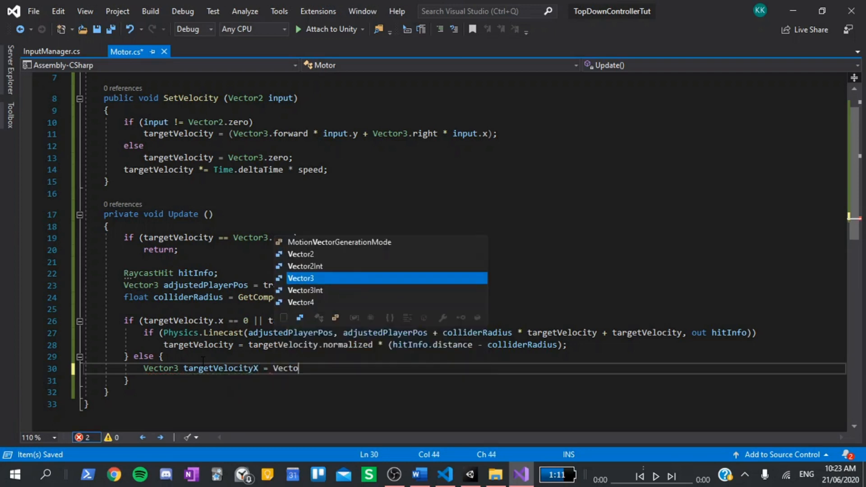
pyautogui.write('r3.right * ')
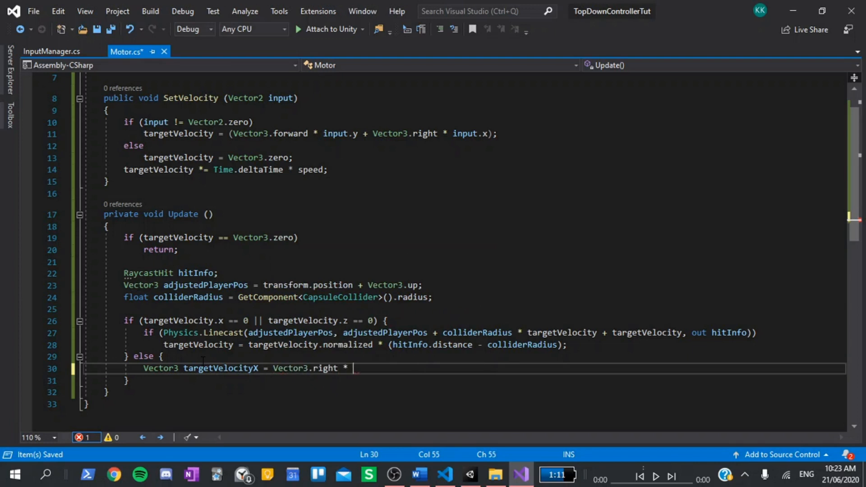
pyautogui.write('targetVel')
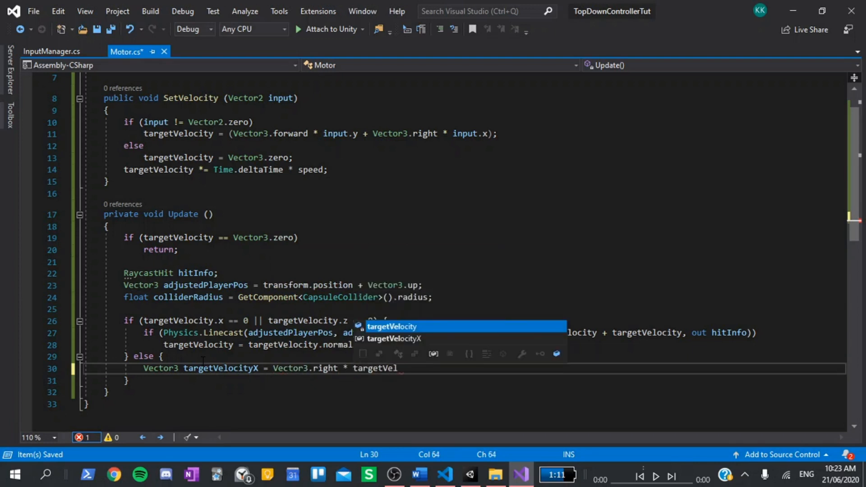
pyautogui.press('Tab')
pyautogui.write('.x;')
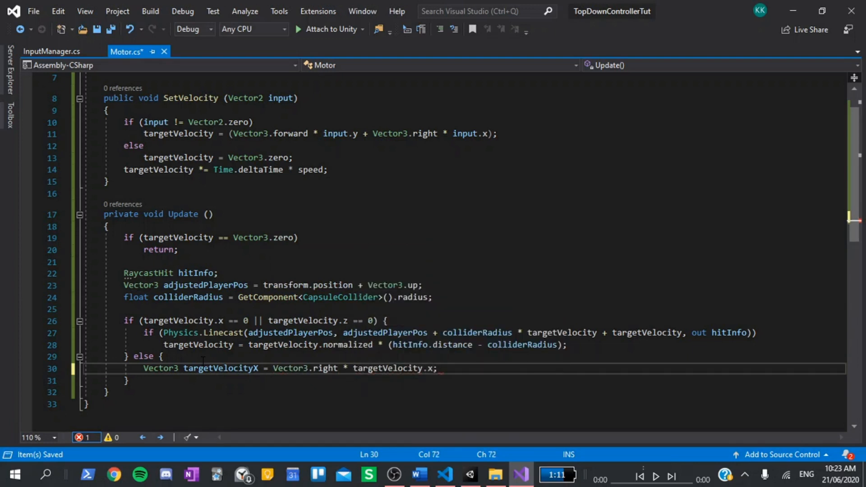
pyautogui.hotkey('ctrl', 's')
pyautogui.press('Return')
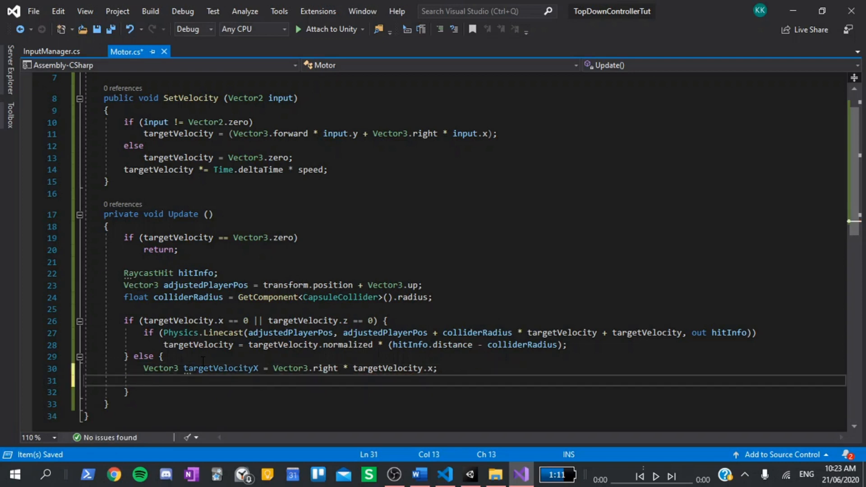
pyautogui.write('if (physic')
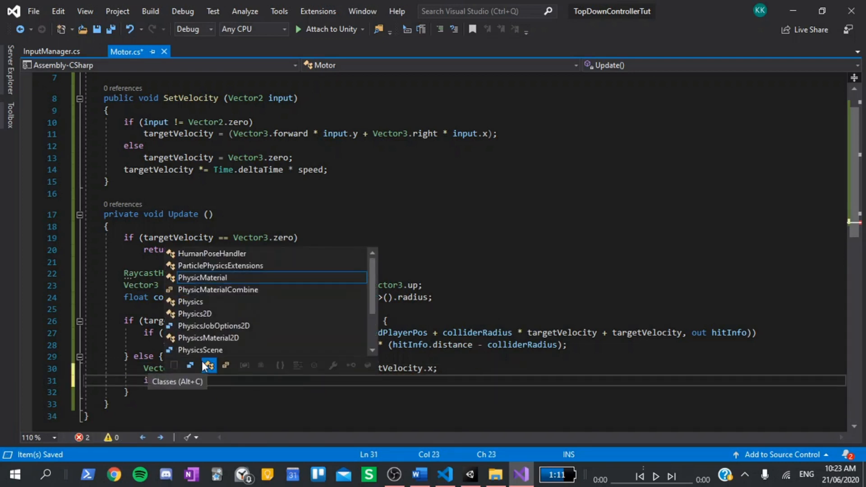
# Write if (Physics.Linecast(adjustedPlayerPos, adjustedPlayerPos + colliderRadius * targetVelocityX + targetVelocityX, out hitInfo)) in the else branch.
pyautogui.press('Escape')
pyautogui.press('BackSpace')
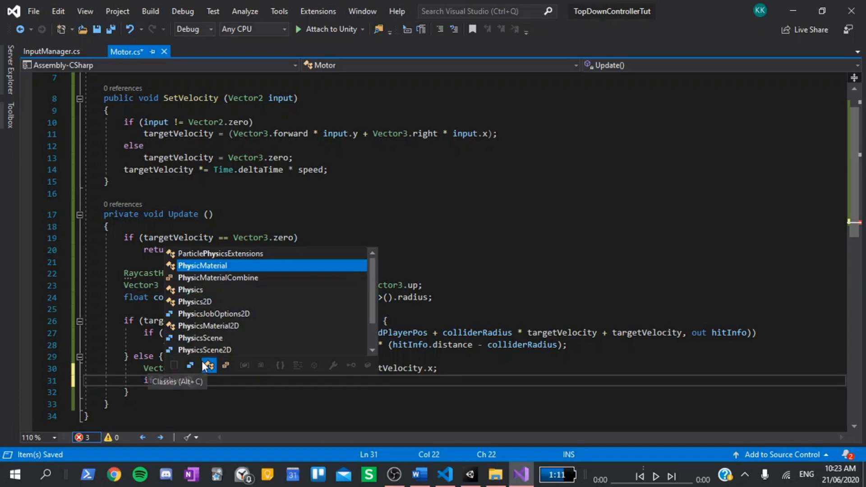
pyautogui.write('c.line')
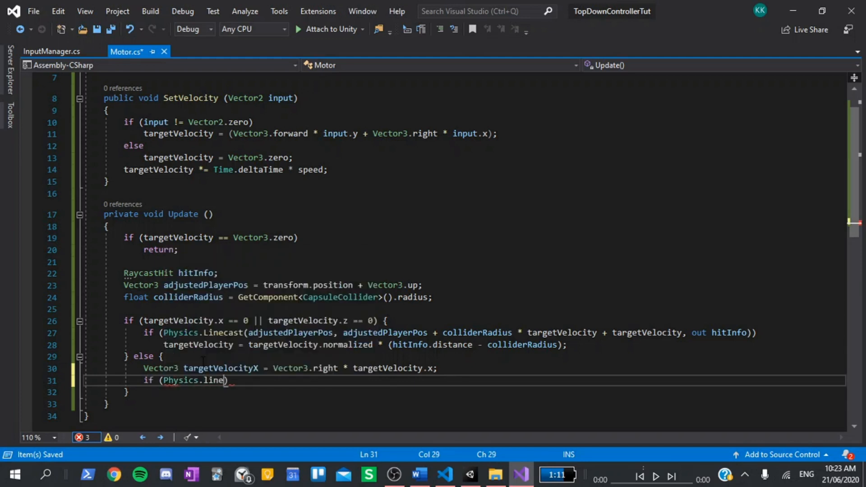
pyautogui.write('ca(adj')
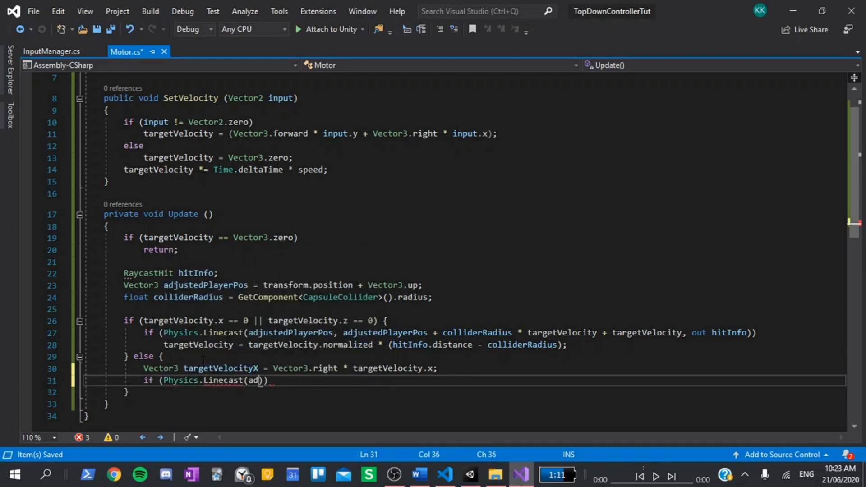
pyautogui.write('ust')
pyautogui.write(', ')
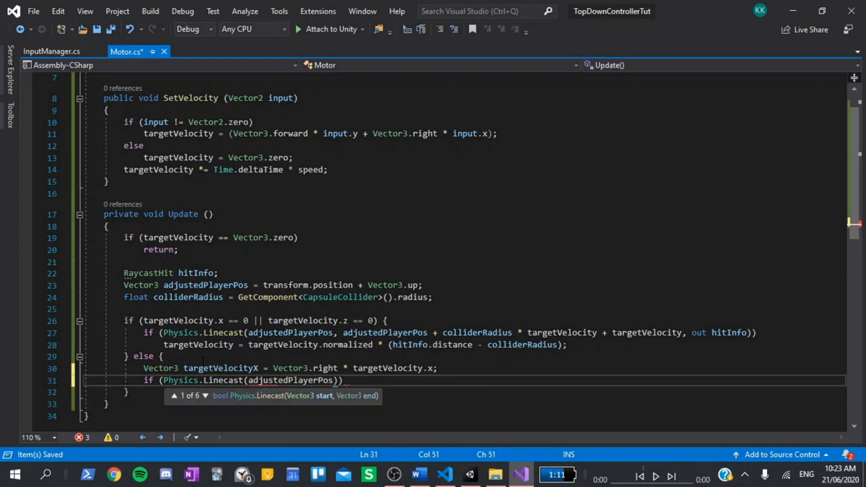
pyautogui.write('adjust')
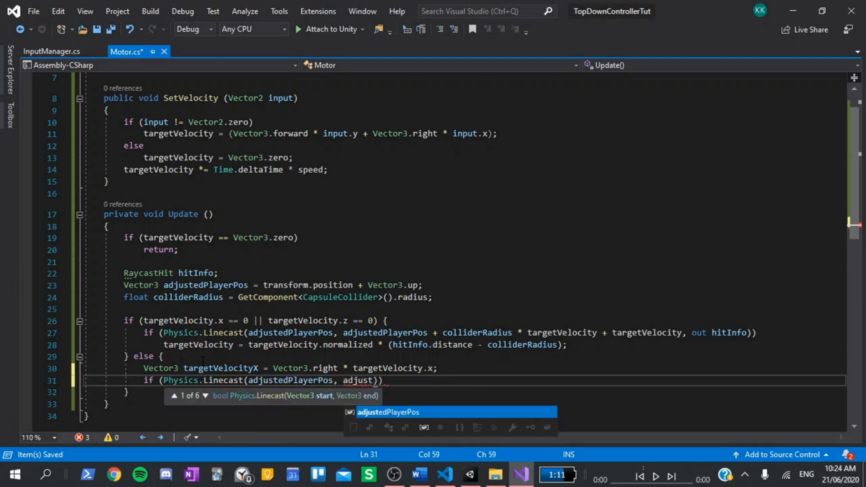
pyautogui.press('Tab')
pyautogui.write('+ co')
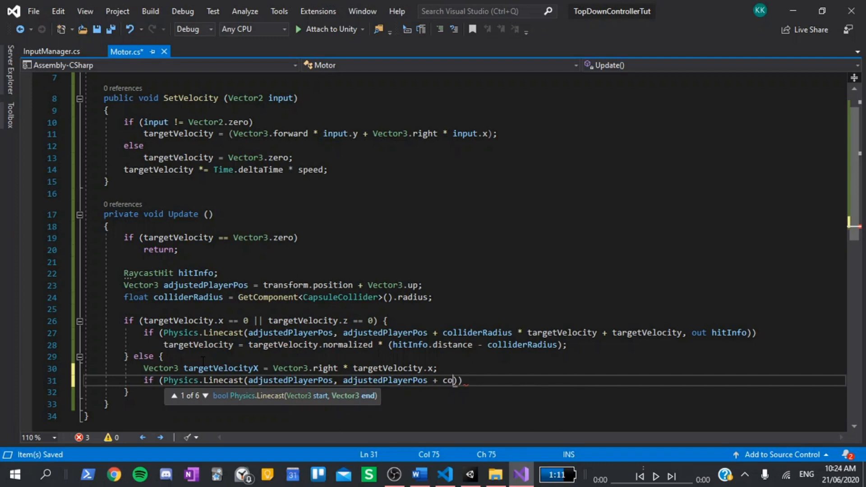
pyautogui.write('lliderRa')
pyautogui.press('Tab')
pyautogui.write('*')
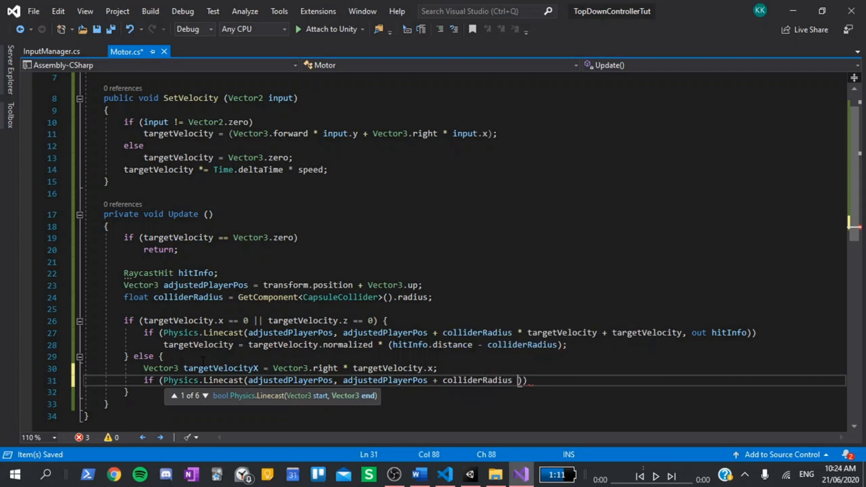
pyautogui.write(' target')
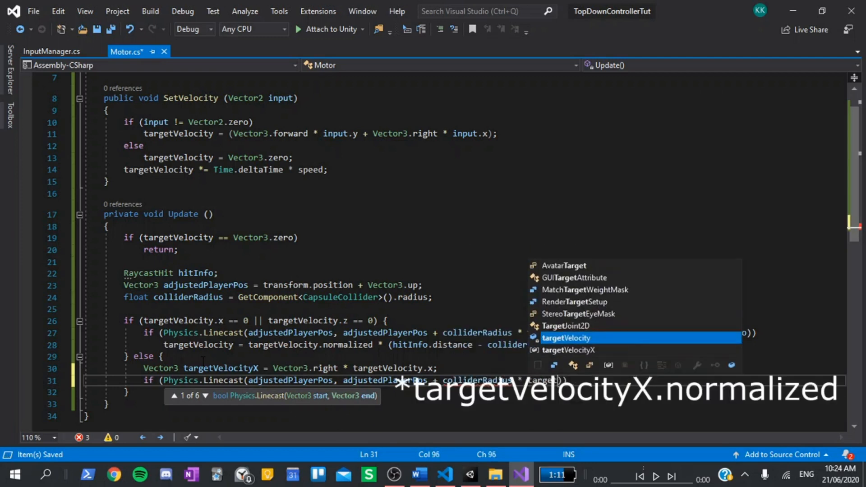
pyautogui.press('Down')
pyautogui.press('Tab')
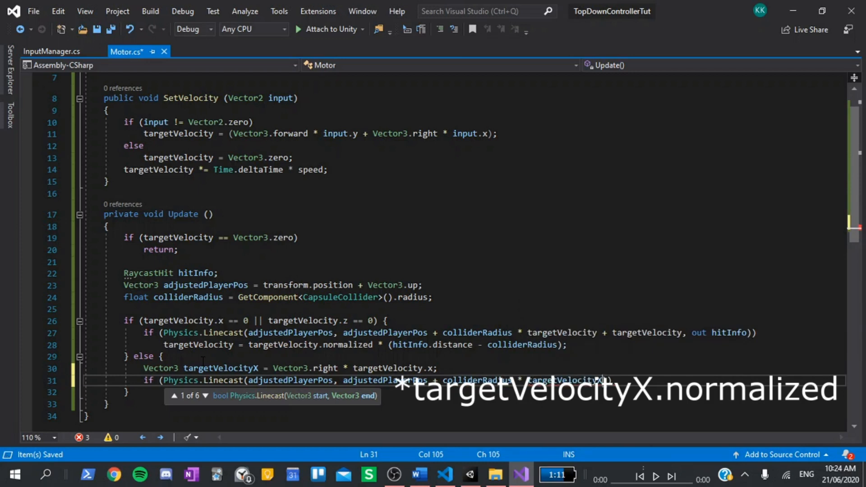
pyautogui.write('+ target')
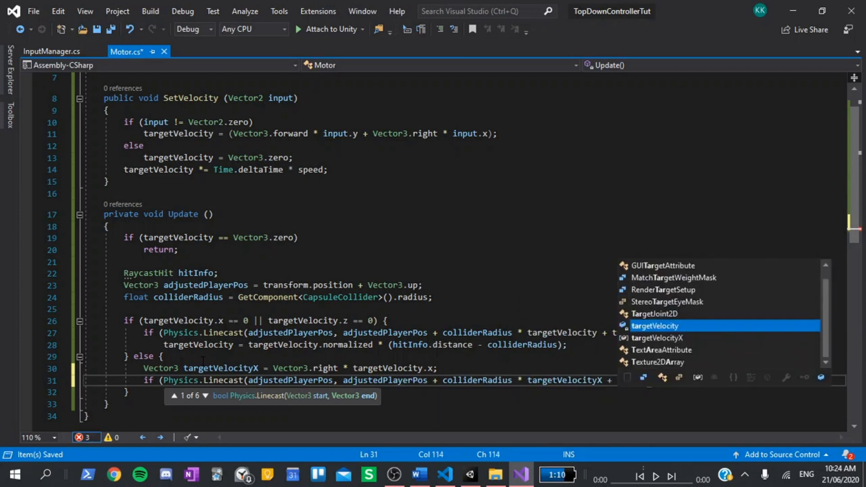
pyautogui.write('V')
pyautogui.press('Down')
pyautogui.press('Tab')
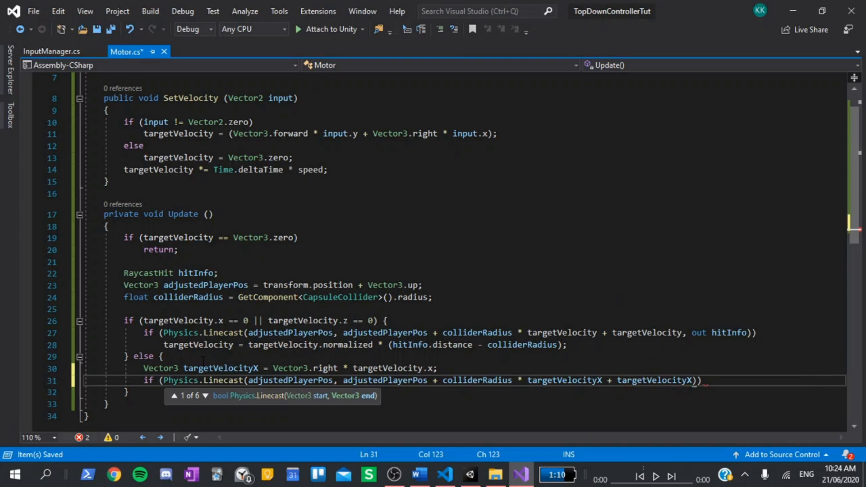
pyautogui.write(', out hitInfo')
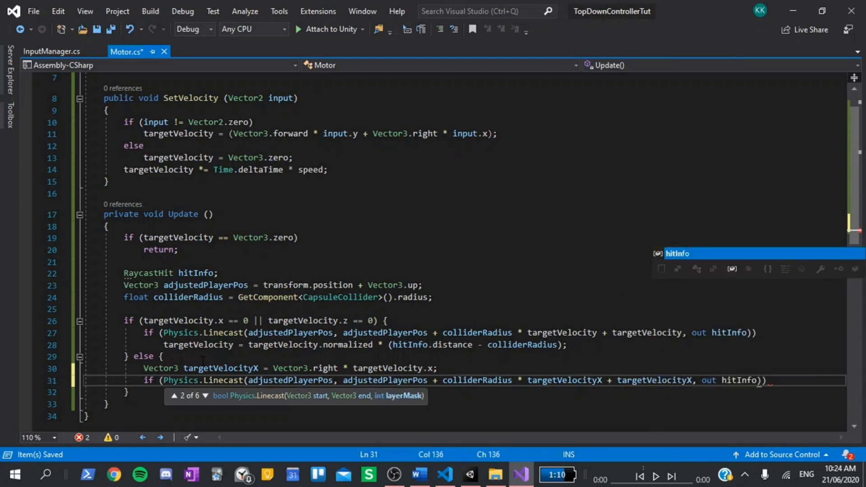
pyautogui.write('))')
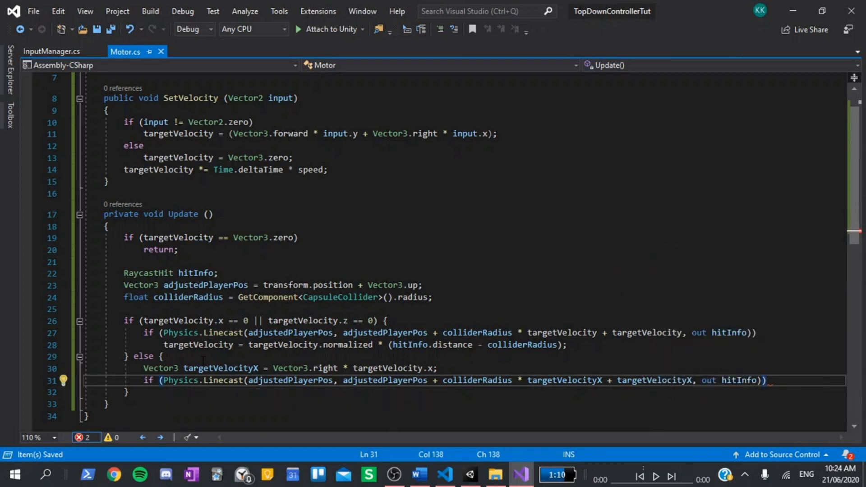
# Assign targetVelocityX = targetVelocityX.normalized * (hitInfo.distance - colliderRadius); inside the X-axis check.
pyautogui.press('Return')
pyautogui.write('target')
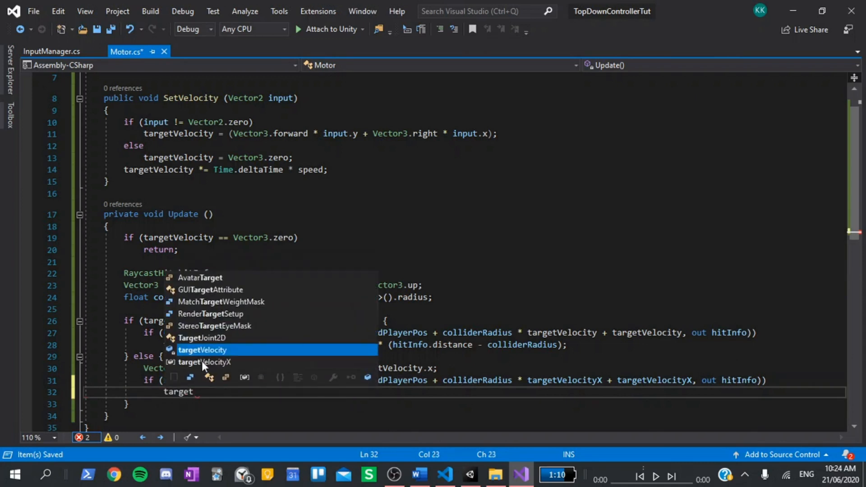
pyautogui.press('Down')
pyautogui.write('= ')
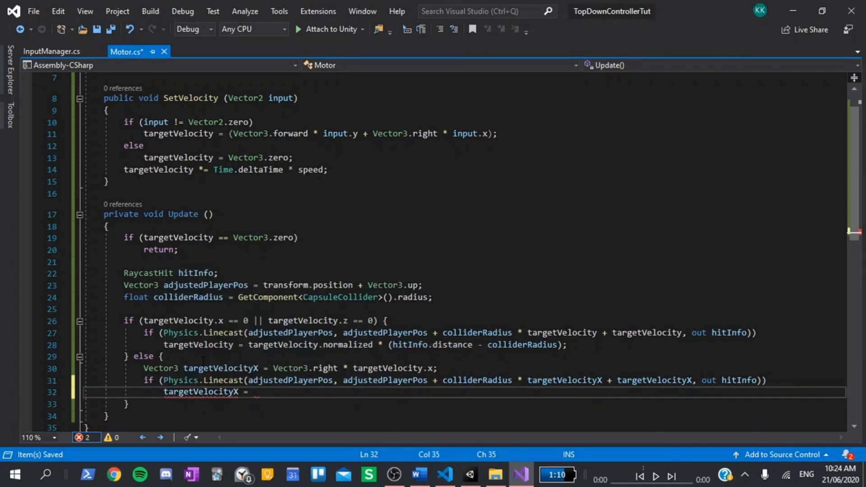
pyautogui.write('target')
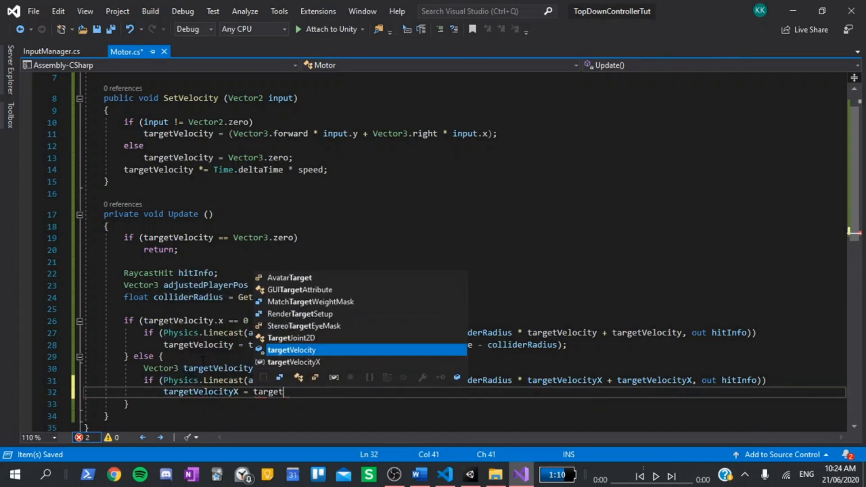
pyautogui.press('Down')
pyautogui.press('Tab')
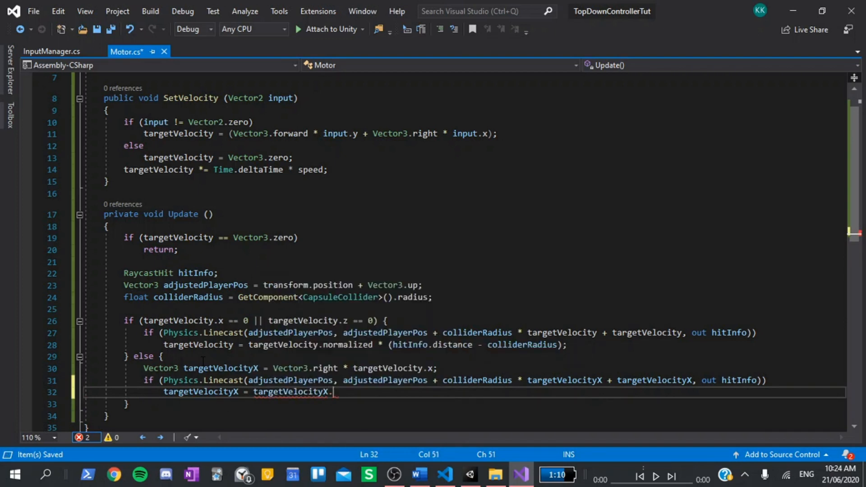
pyautogui.write('norm')
pyautogui.press('Tab')
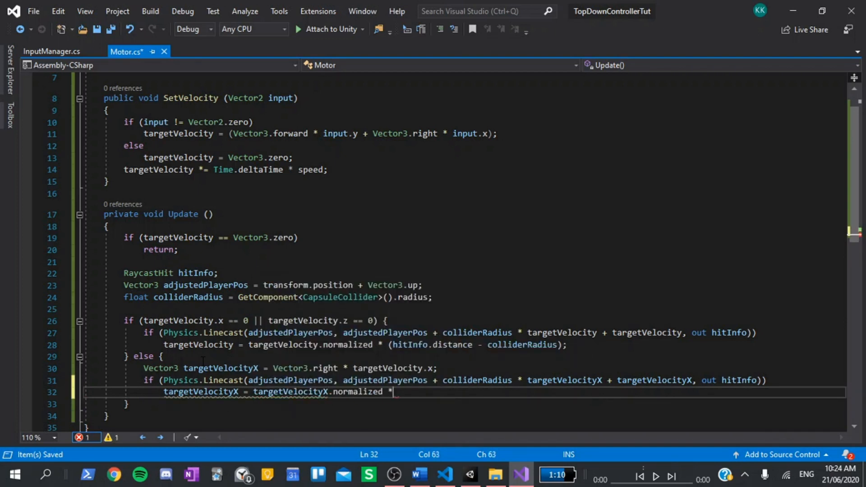
pyautogui.write(' (hitINf')
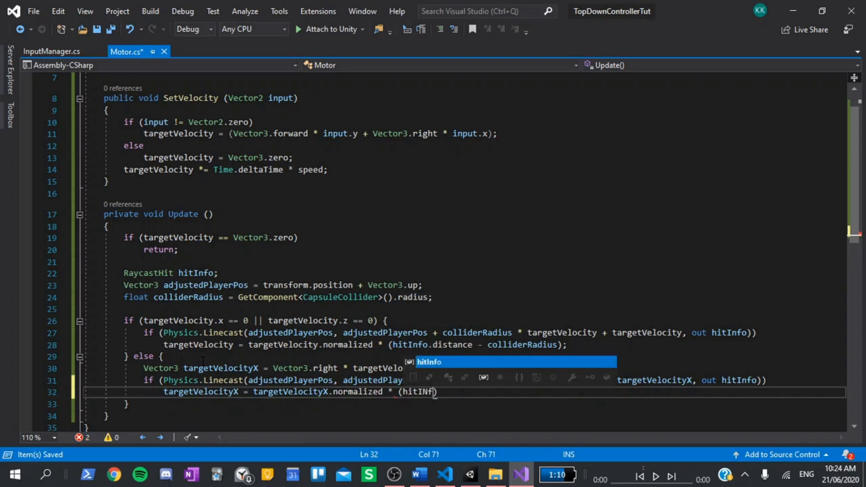
pyautogui.write('.distance ')
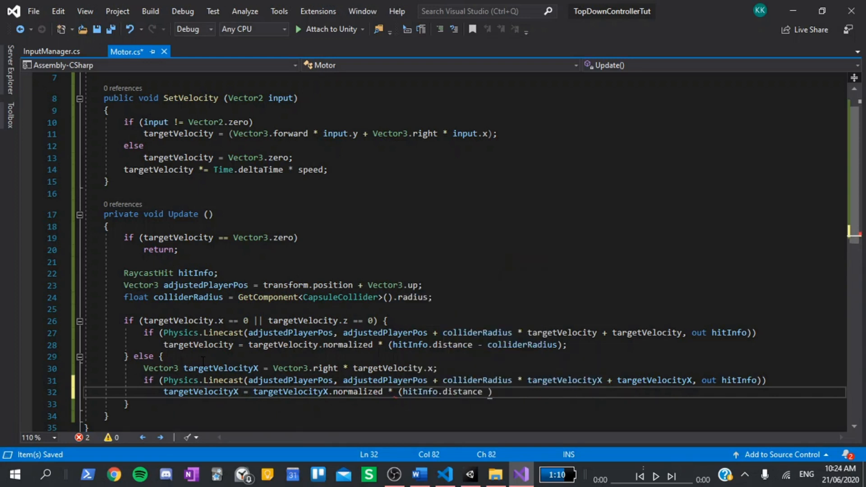
pyautogui.write('ollider')
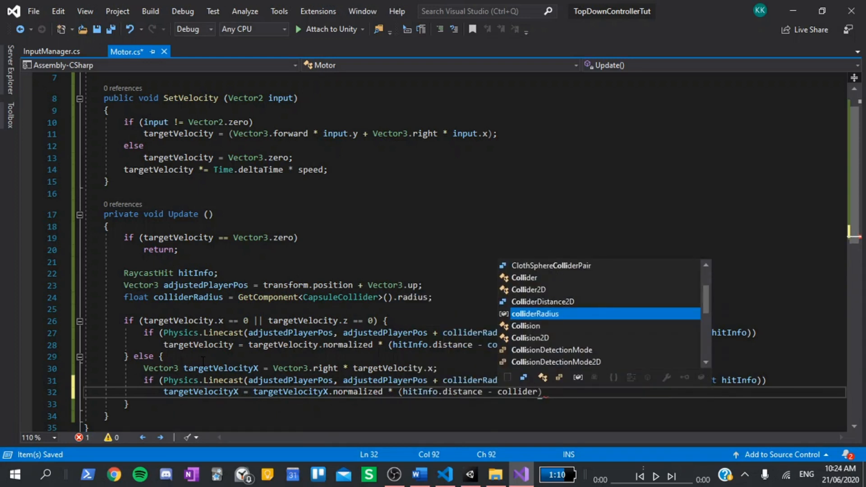
pyautogui.write('Radius;')
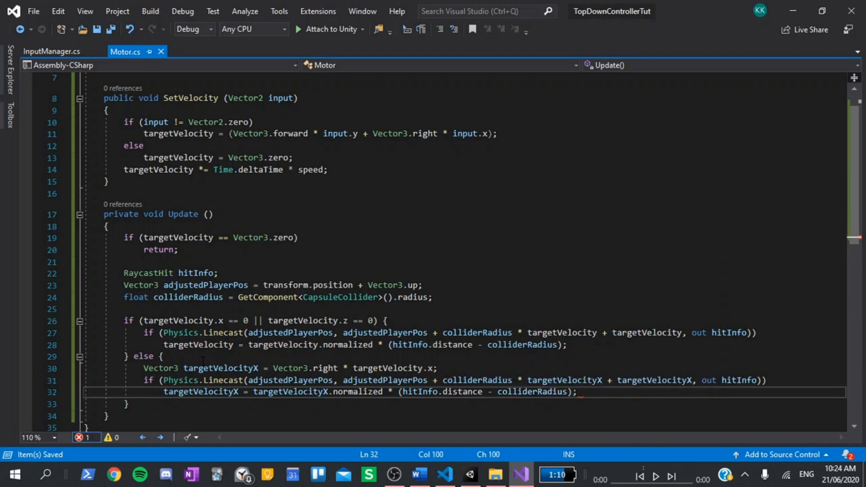
pyautogui.press('Return')
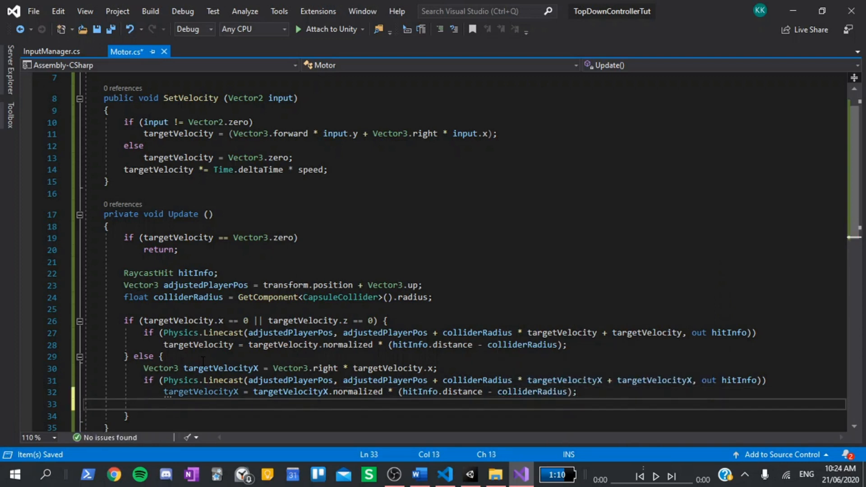
# Save, then copy the three X-axis lines and paste them below as a second block.
pyautogui.press('Return')
pyautogui.scroll(-2, 203, 360)
pyautogui.scroll(-3, 202, 360)
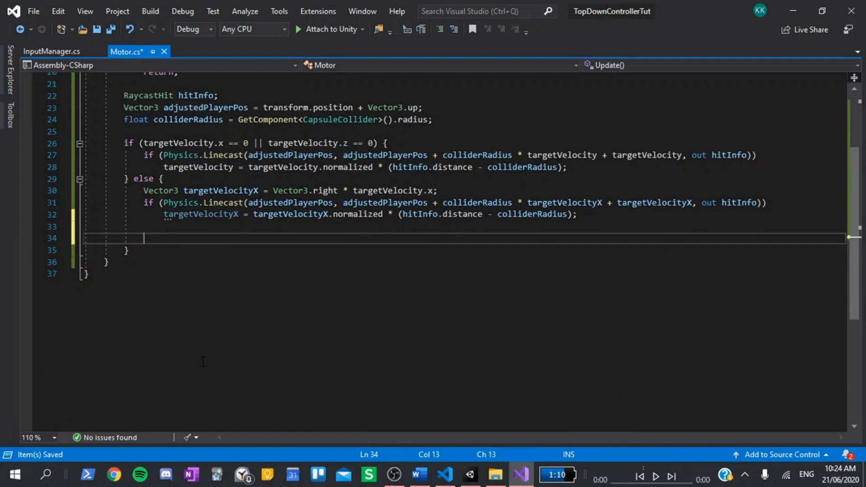
pyautogui.write('V')
pyautogui.write('e')
pyautogui.press('BackSpace')
pyautogui.press('BackSpace')
pyautogui.hotkey('ctrl', 's')
pyautogui.moveTo(143, 190); pyautogui.dragTo(593, 217)
pyautogui.hotkey('ctrl', 'c')
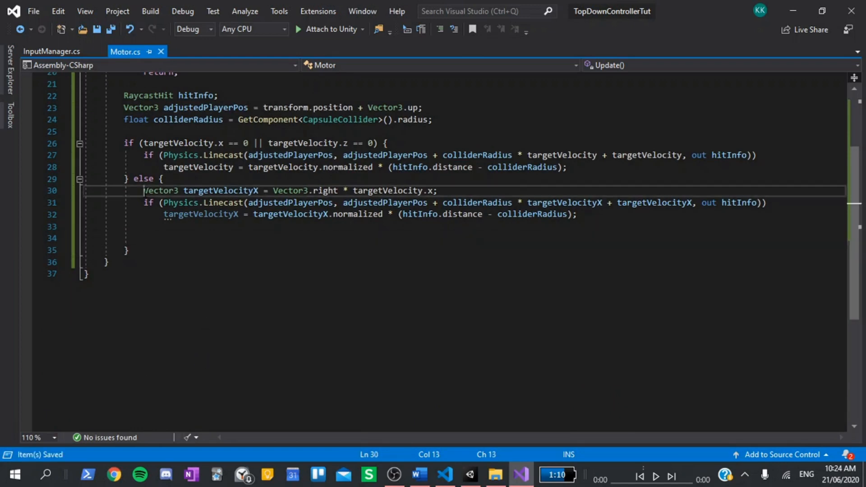
pyautogui.click(173, 238)
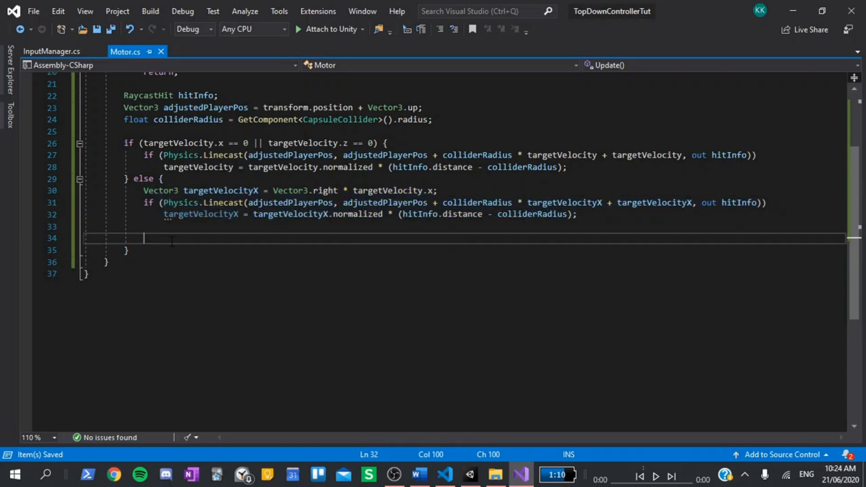
pyautogui.hotkey('ctrl', 'v')
# Turn the copied declaration into targetVelocityZ = Vector3.forward * targetVelocity.z and save.
pyautogui.click(259, 240)
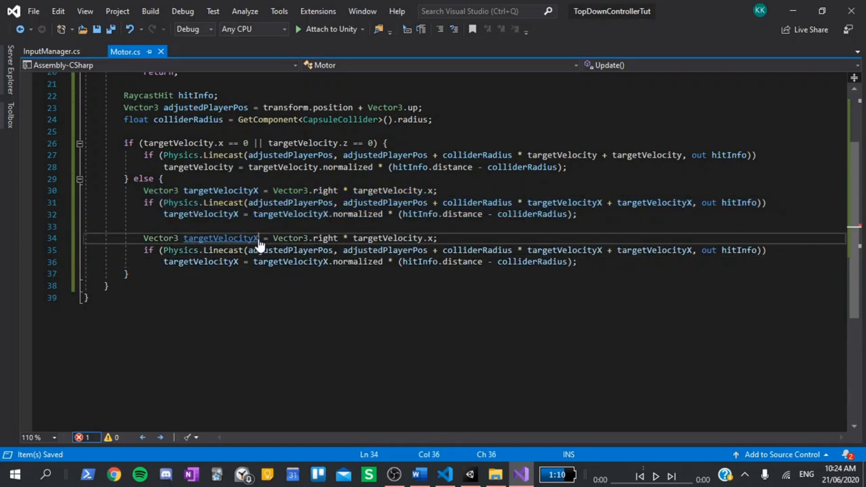
pyautogui.press('BackSpace')
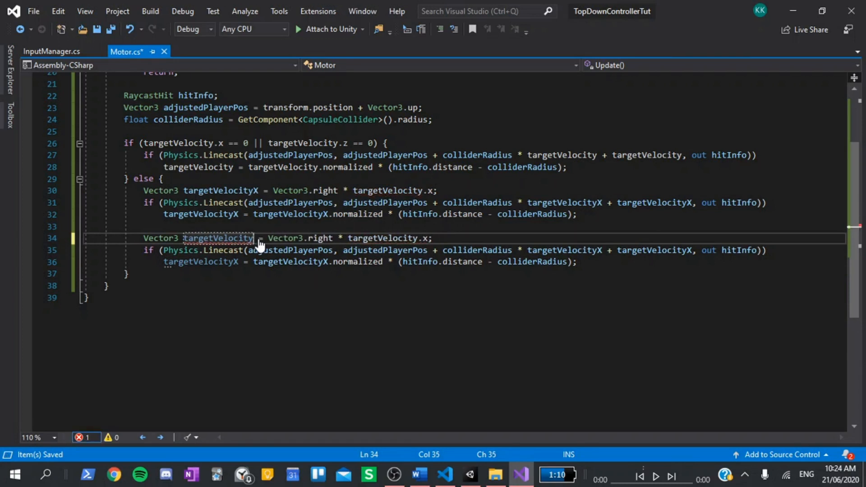
pyautogui.write('Z')
pyautogui.doubleClick(325, 238)
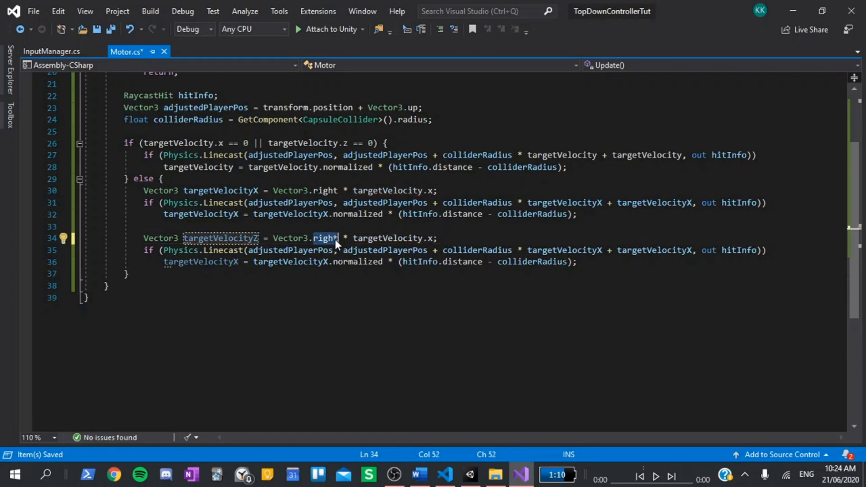
pyautogui.write('forward')
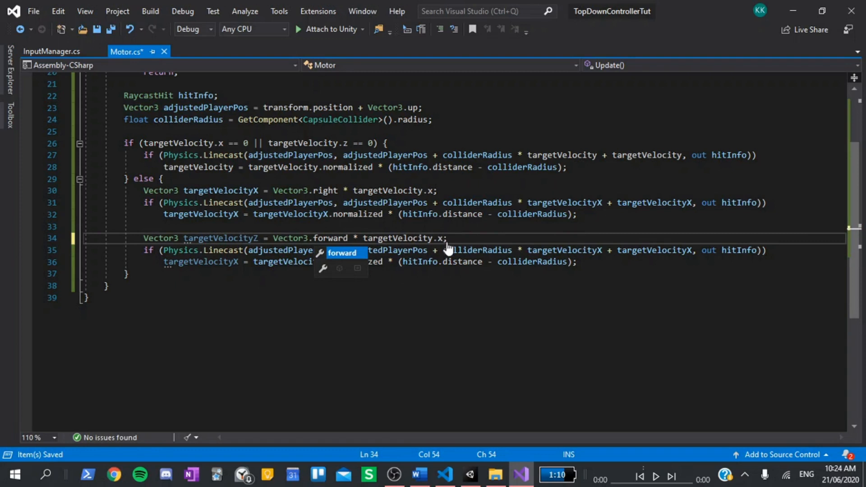
pyautogui.click(444, 239)
pyautogui.press('BackSpace')
pyautogui.write('z')
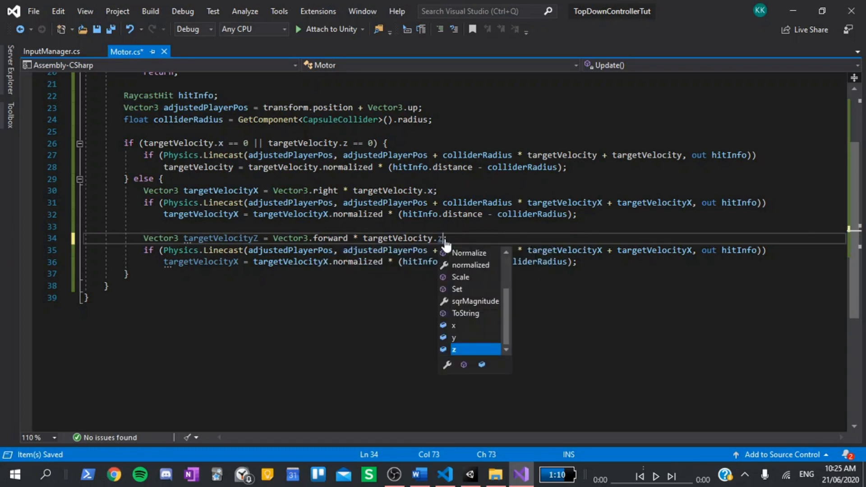
pyautogui.hotkey('ctrl', 's')
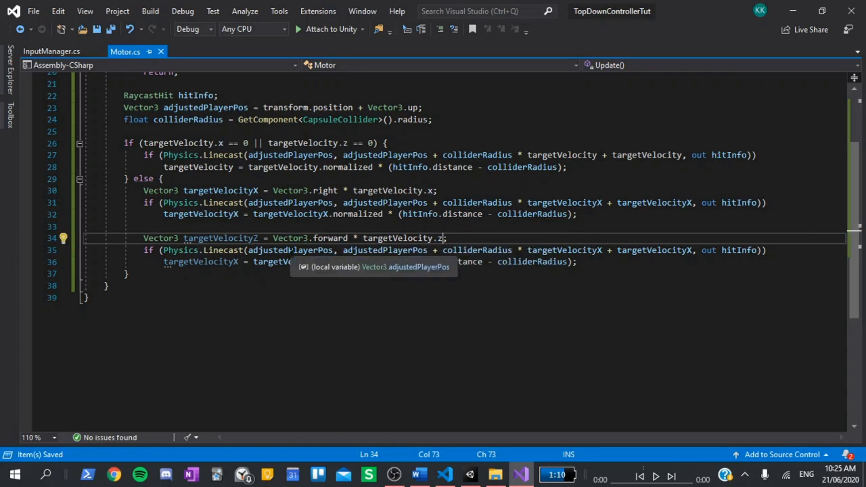
pyautogui.moveTo(477, 251)
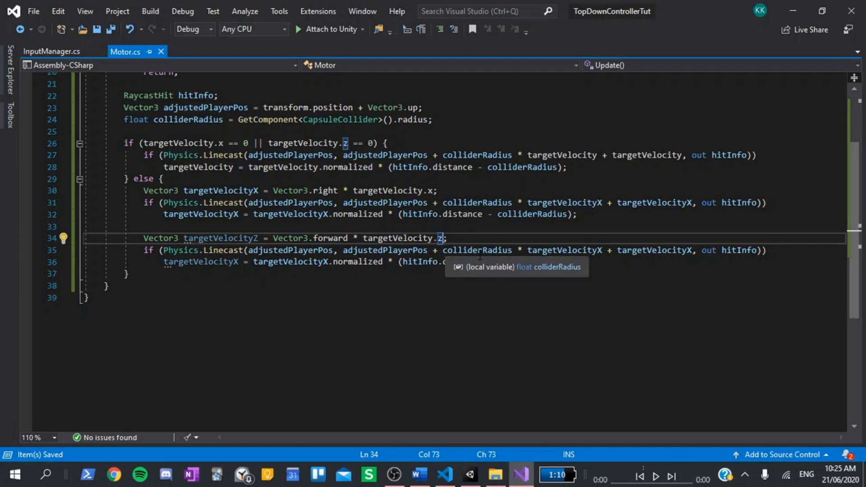
# Rename the four remaining targetVelocityX references in the copied Linecast and assignment to targetVelocityZ.
pyautogui.doubleClick(565, 251)
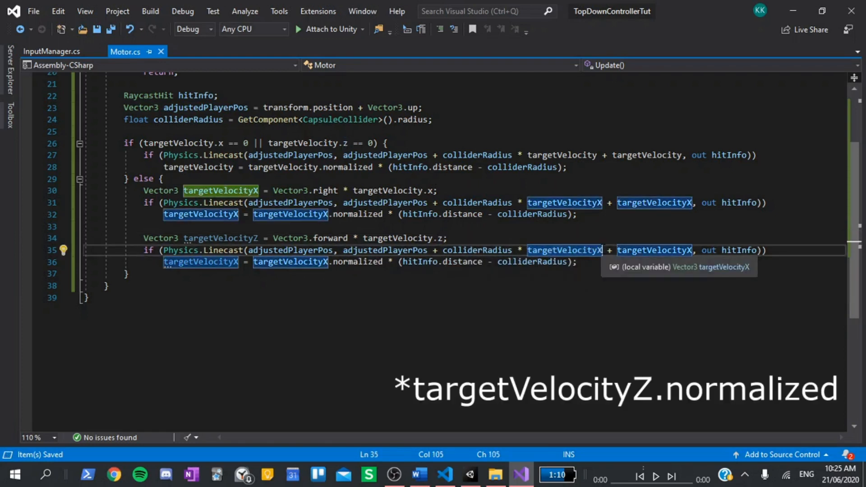
pyautogui.press('BackSpace')
pyautogui.write('Z')
pyautogui.click(697, 250)
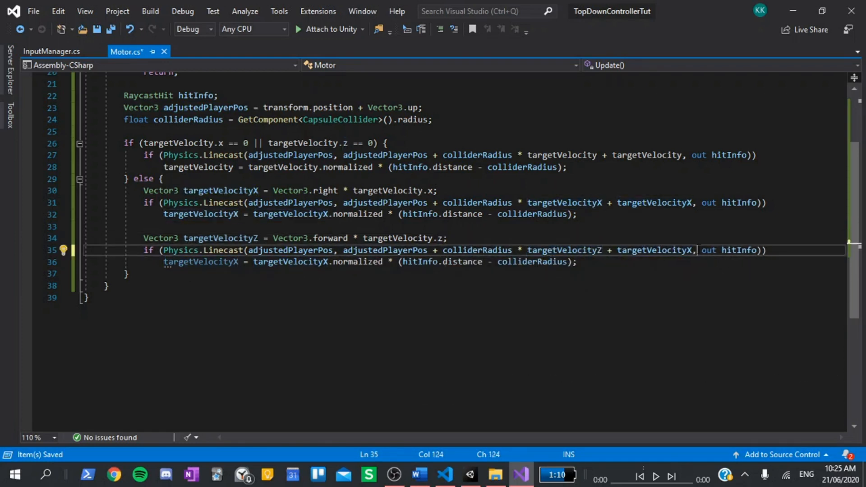
pyautogui.press('BackSpace')
pyautogui.write('Z')
pyautogui.click(239, 262)
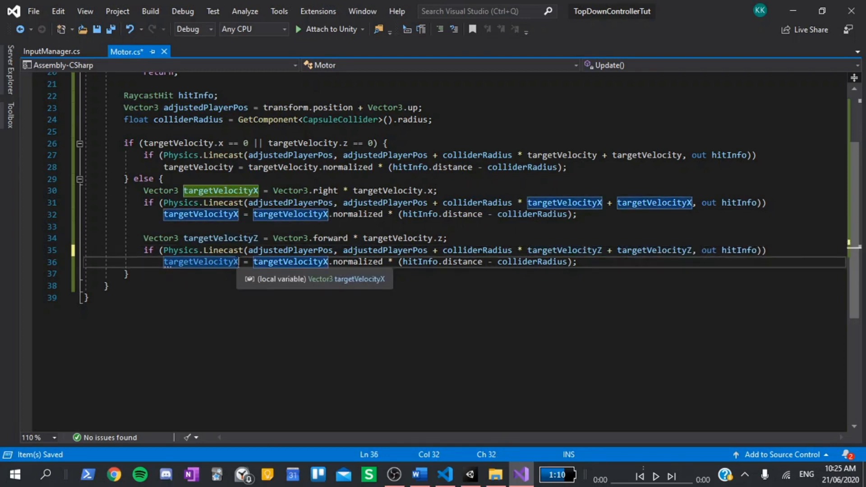
pyautogui.press('BackSpace')
pyautogui.write('Z')
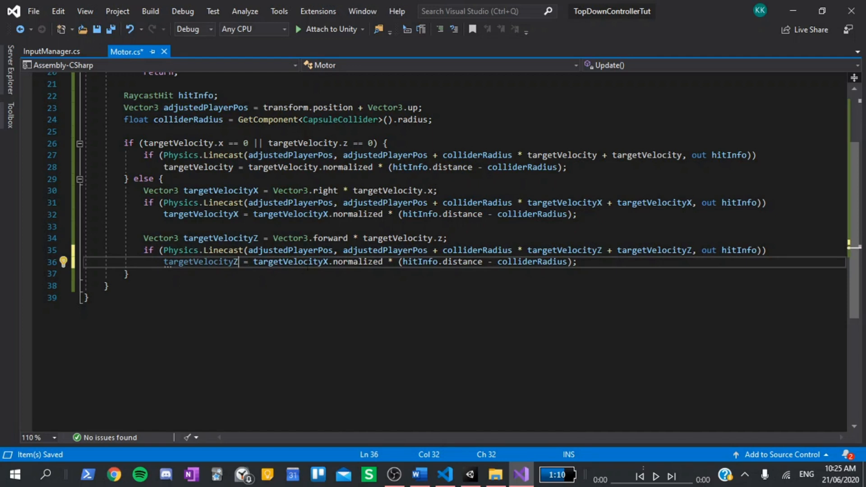
pyautogui.click(328, 263)
pyautogui.press('BackSpace')
pyautogui.write('Z')
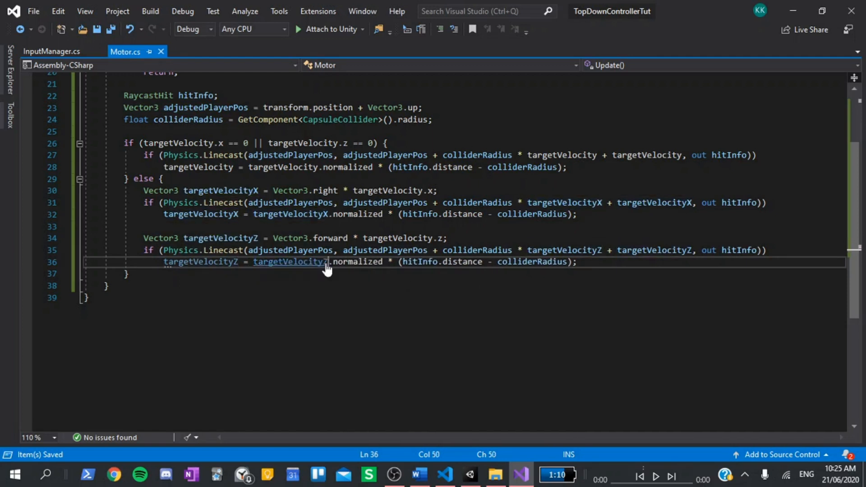
pyautogui.press('End')
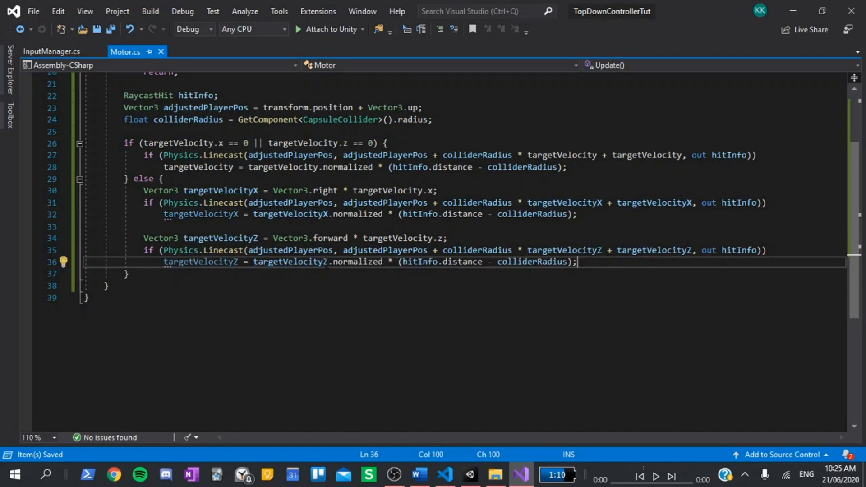
# End the else branch with targetVelocity = targetVelocityX + targetVelocityZ; and save.
pyautogui.press('Return')
pyautogui.press('Return')
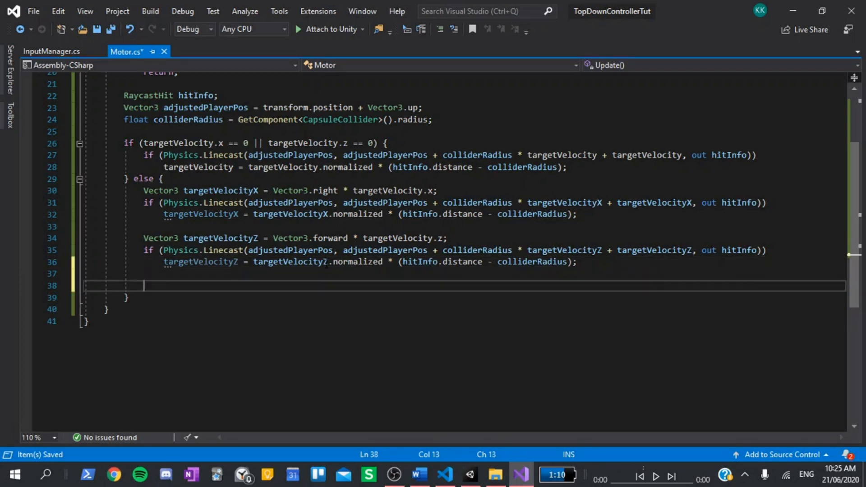
pyautogui.write('target')
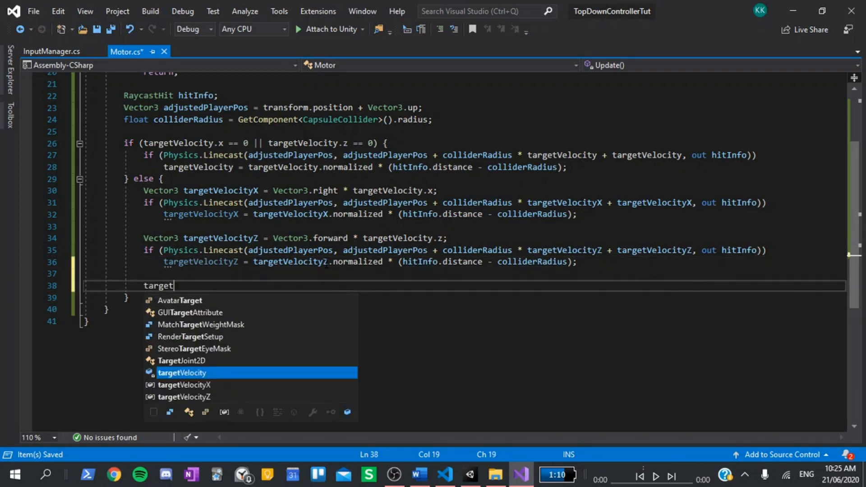
pyautogui.write('Velocity = targe')
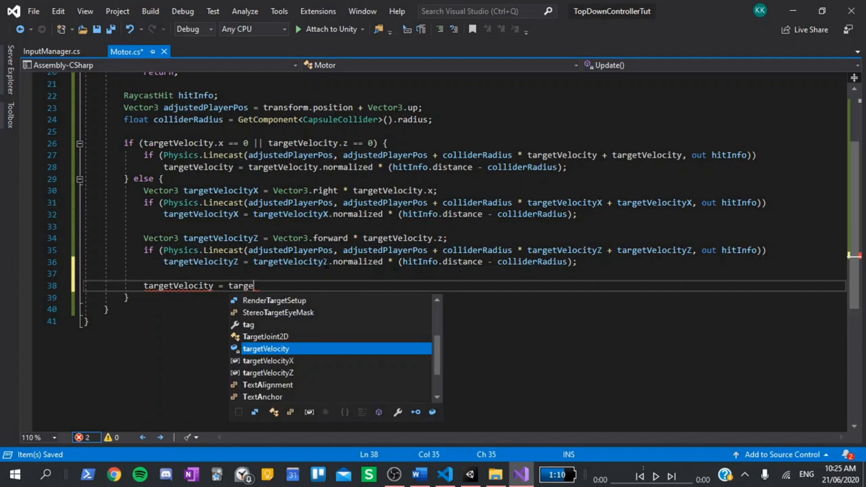
pyautogui.write('t')
pyautogui.press('Down')
pyautogui.write('t')
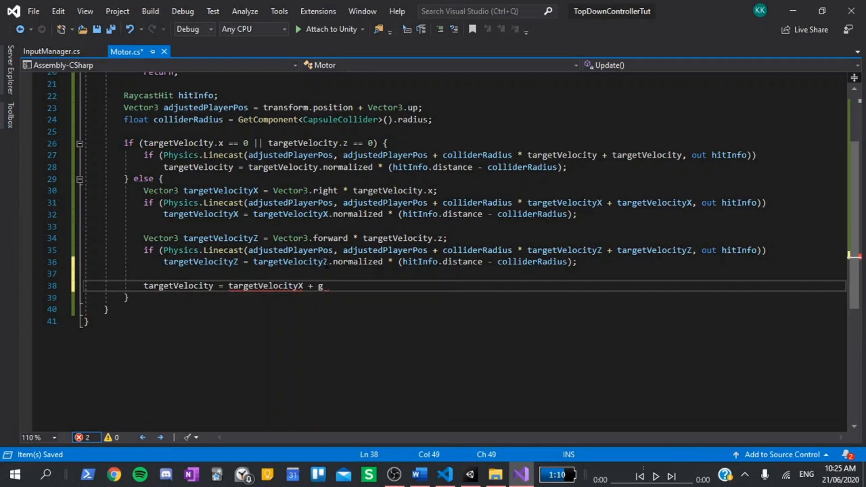
pyautogui.write('arget')
pyautogui.press('Down')
pyautogui.press('Down')
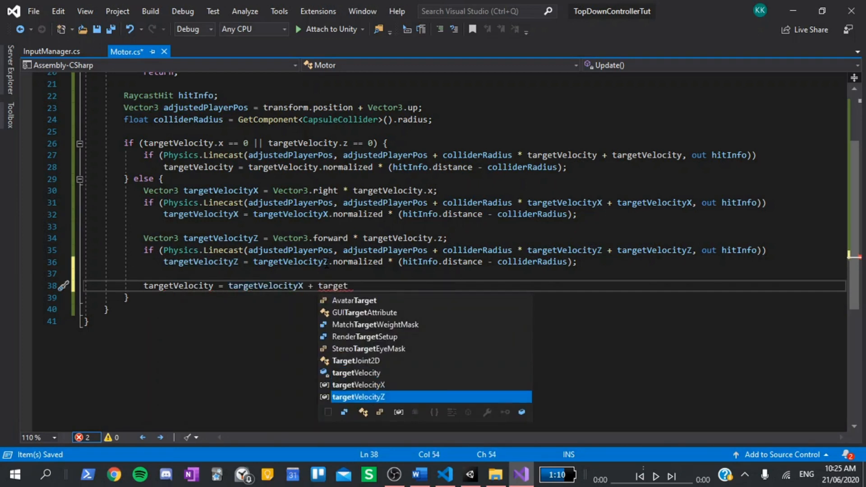
pyautogui.press('Tab')
pyautogui.write(';')
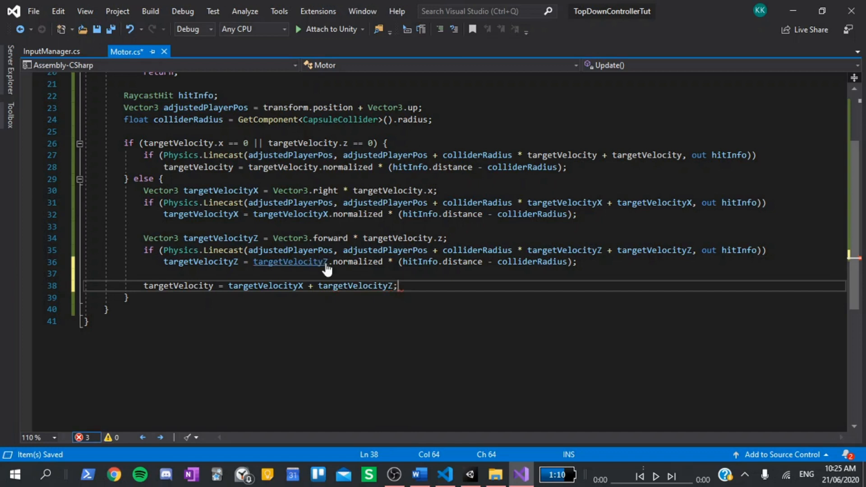
pyautogui.hotkey('ctrl', 's')
pyautogui.press('Down')
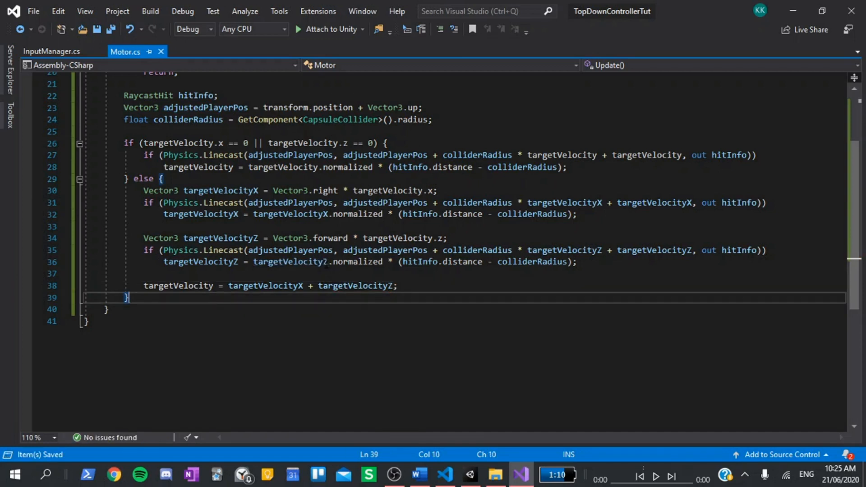
pyautogui.press('Return')
pyautogui.press('Return')
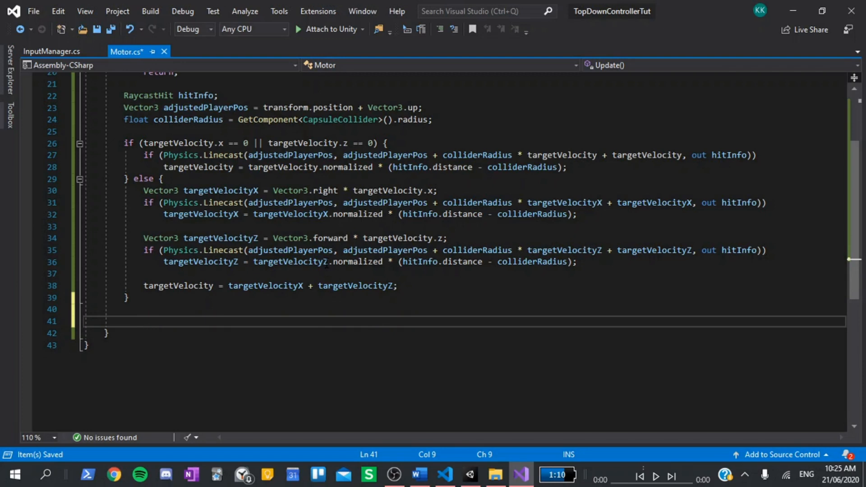
pyautogui.scroll(4, 327, 265)
pyautogui.scroll(-3, 326, 264)
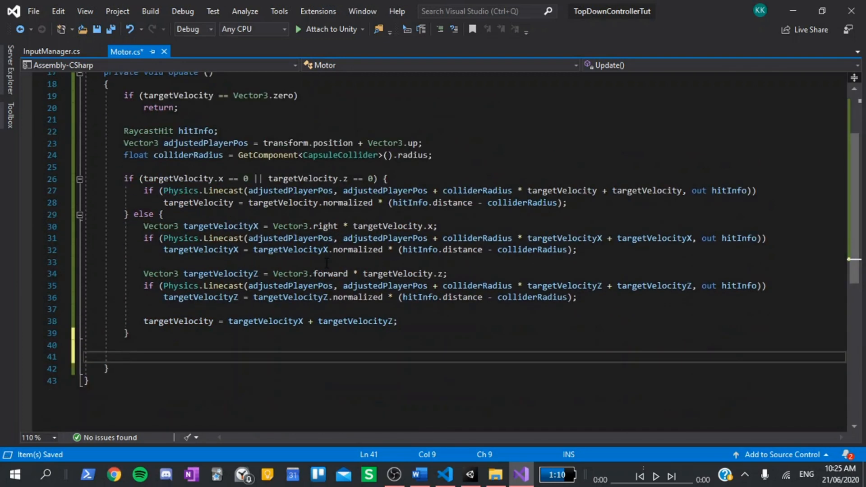
pyautogui.write('transform.')
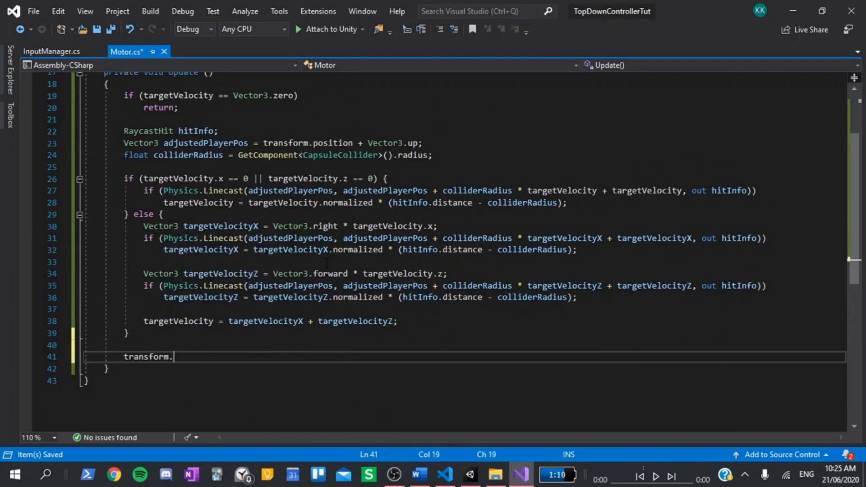
pyautogui.write('position != ')
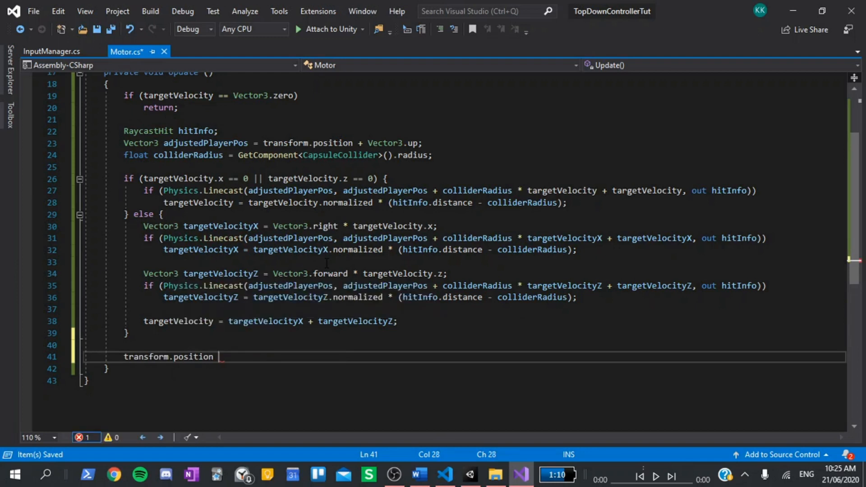
pyautogui.write('target')
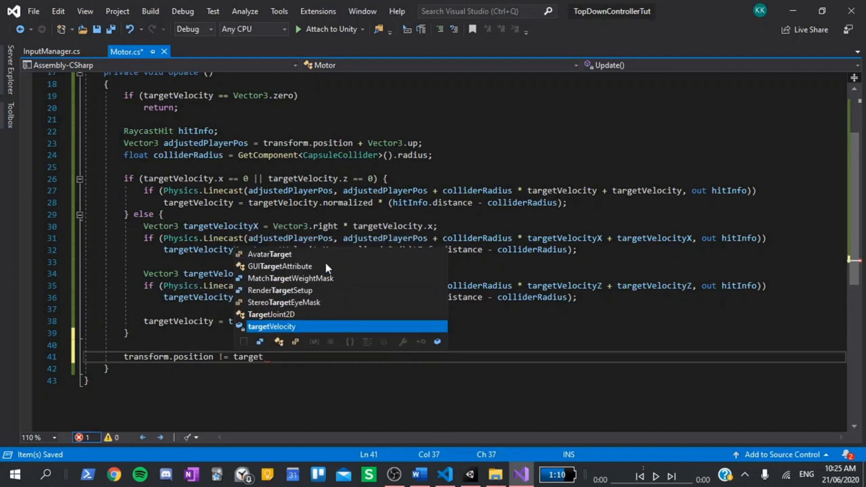
pyautogui.write('Velocity;')
# Finish Update with transform.position += targetVelocity;, correcting != to +=, and save Motor.cs.
pyautogui.hotkey('ctrl', 's')
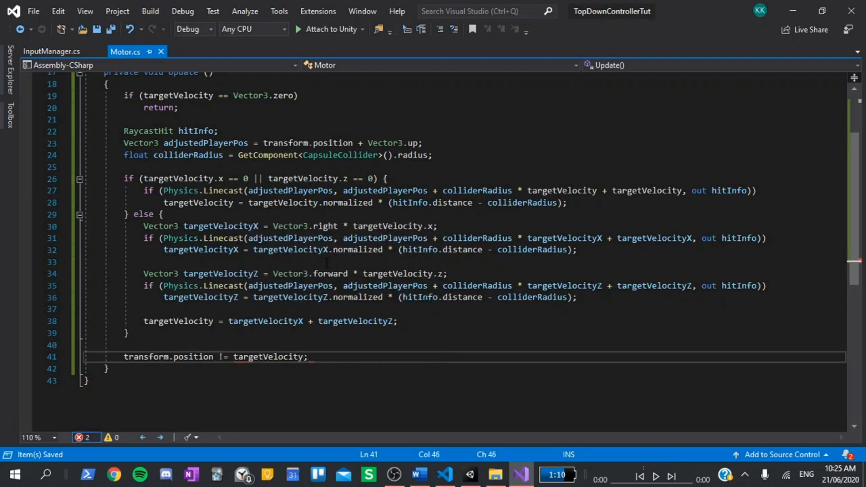
pyautogui.click(224, 356)
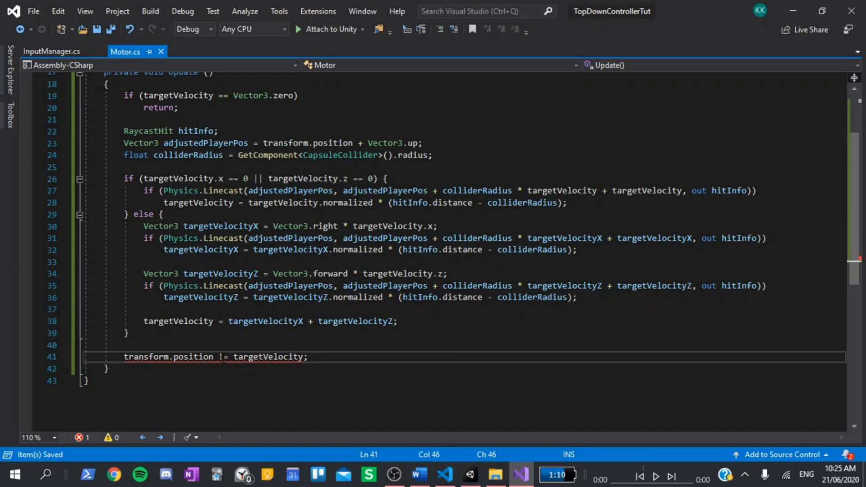
pyautogui.press('BackSpace')
pyautogui.write('+')
pyautogui.hotkey('ctrl', 's')
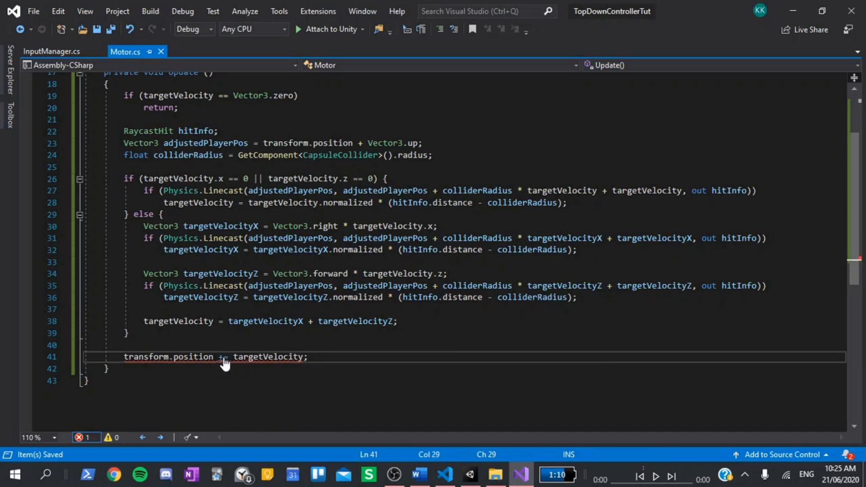
pyautogui.scroll(5, 351, 250)
pyautogui.scroll(1, 352, 250)
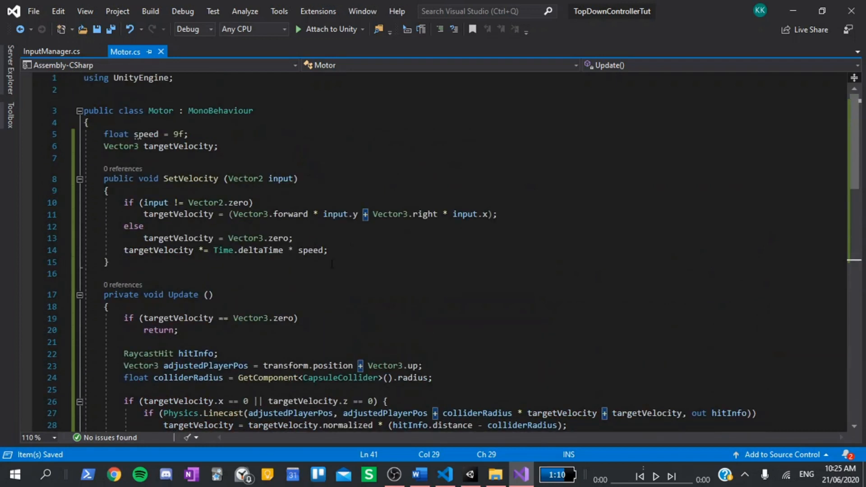
# Declare PlayerControls controls and PlayerControls.InGameActions inGame fields in InputManager.
pyautogui.click(56, 49)
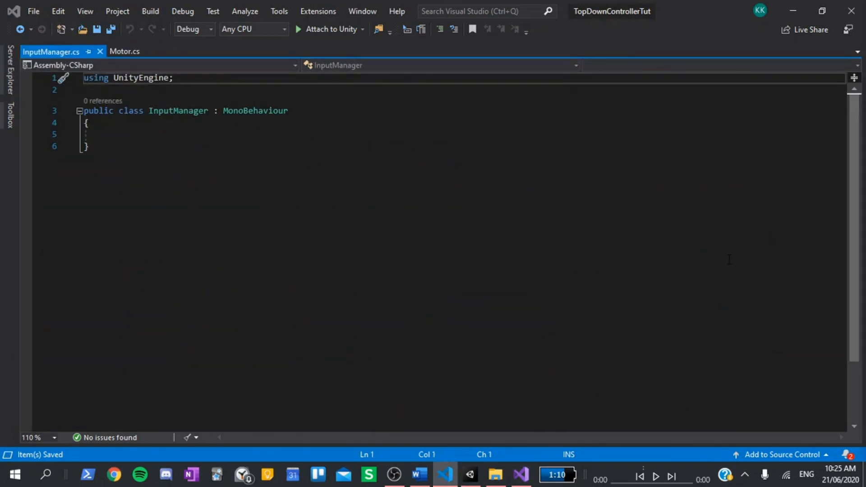
pyautogui.click(354, 136)
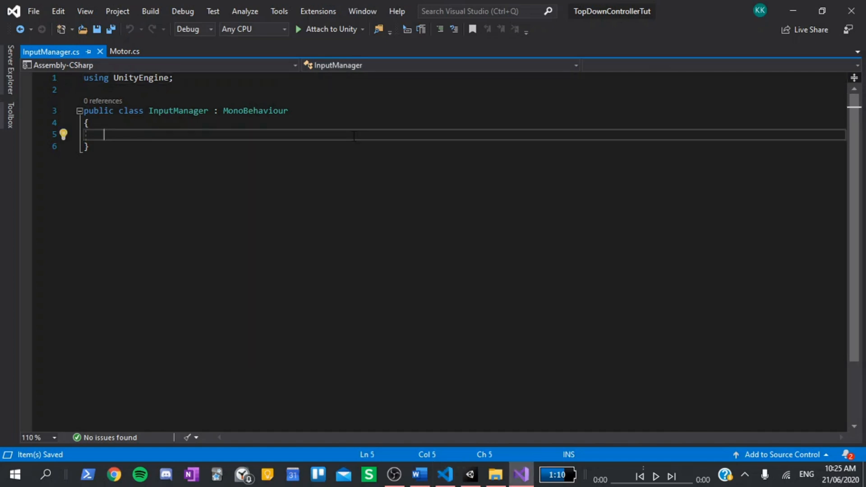
pyautogui.write('PlayerC')
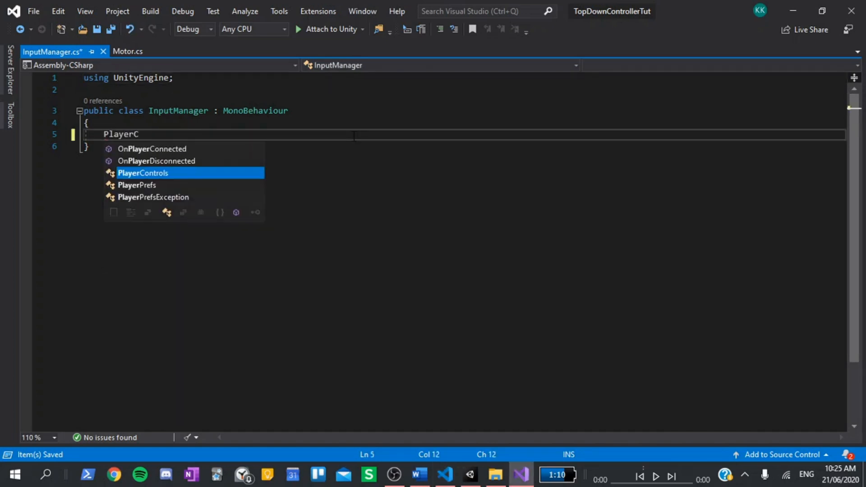
pyautogui.write('ontrols controls')
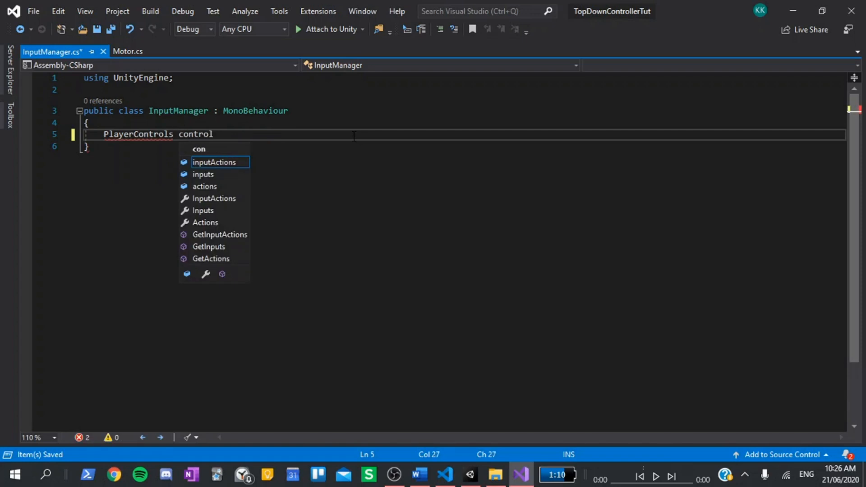
pyautogui.write(';')
pyautogui.press('Return')
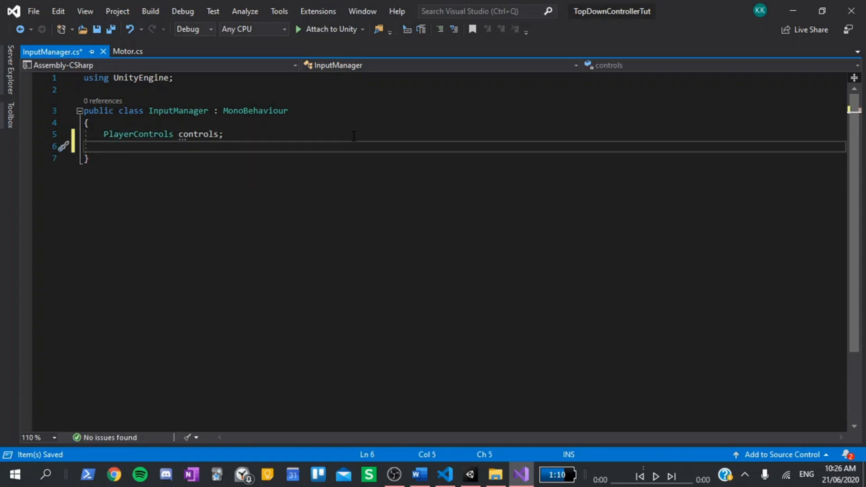
pyautogui.write('P')
pyautogui.press('Tab')
pyautogui.write('.')
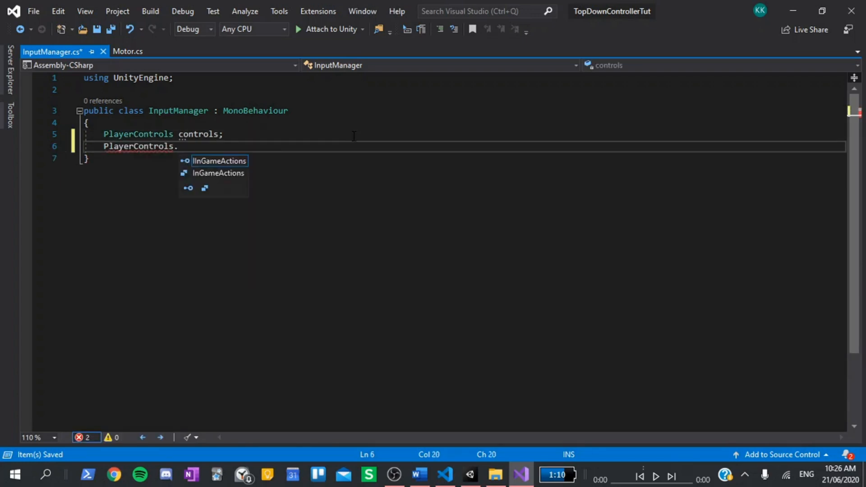
pyautogui.write('ing ')
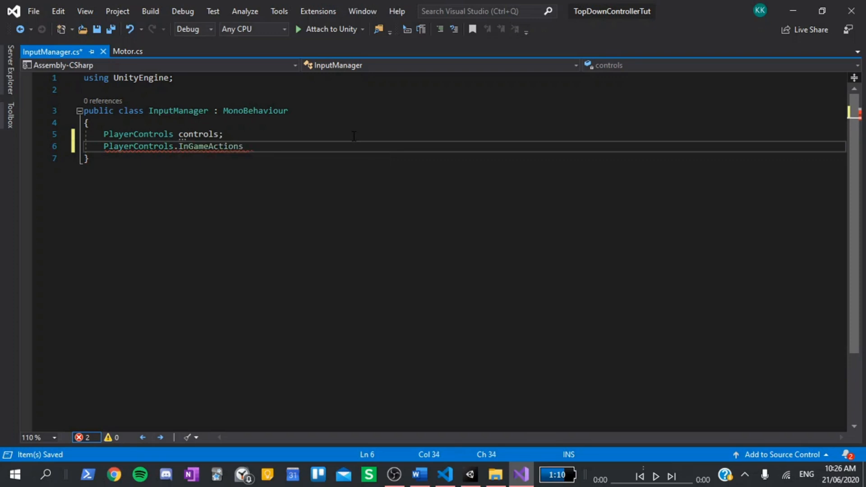
pyautogui.write('inGame;')
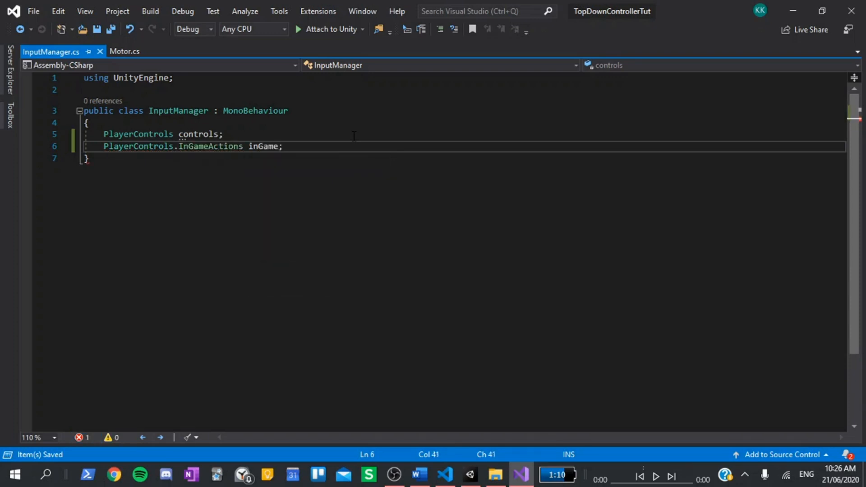
# Declare Motor motor and Vector2 movementInput fields below them.
pyautogui.press('Return')
pyautogui.press('Return')
pyautogui.write('Motor ')
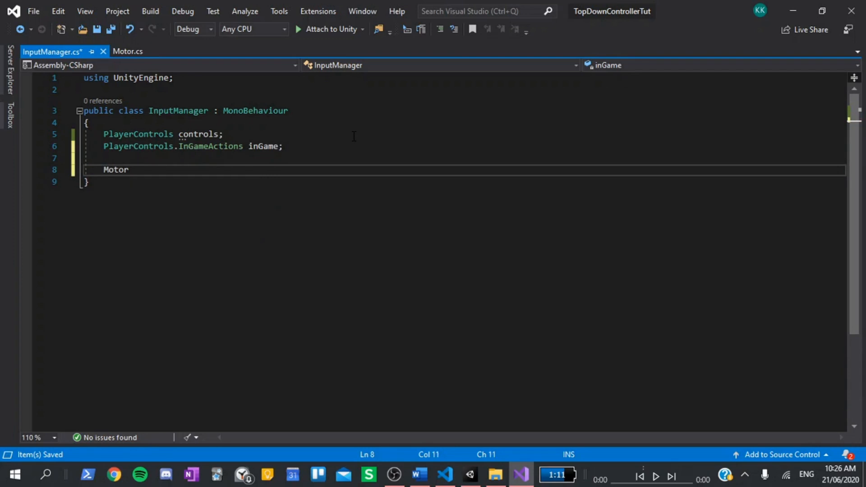
pyautogui.write('motor;')
pyautogui.press('Return')
pyautogui.press('Return')
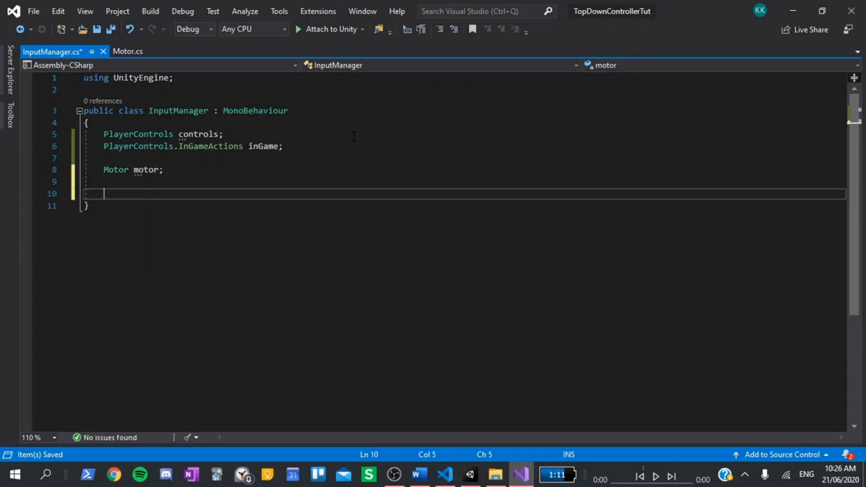
pyautogui.press('BackSpace')
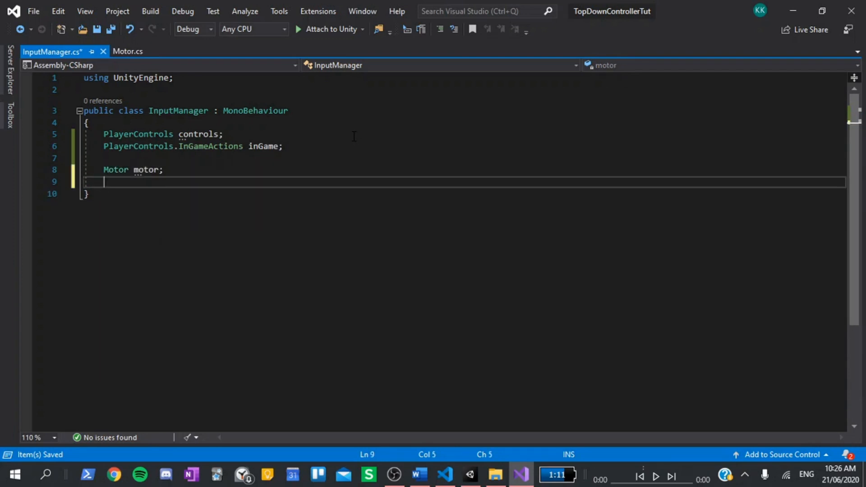
pyautogui.write('Vector2 moveme')
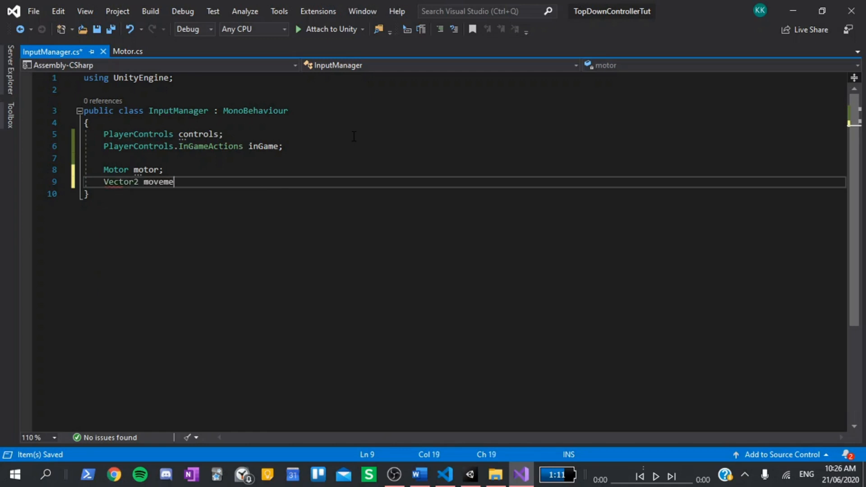
pyautogui.write('ntInput;')
pyautogui.press('Return')
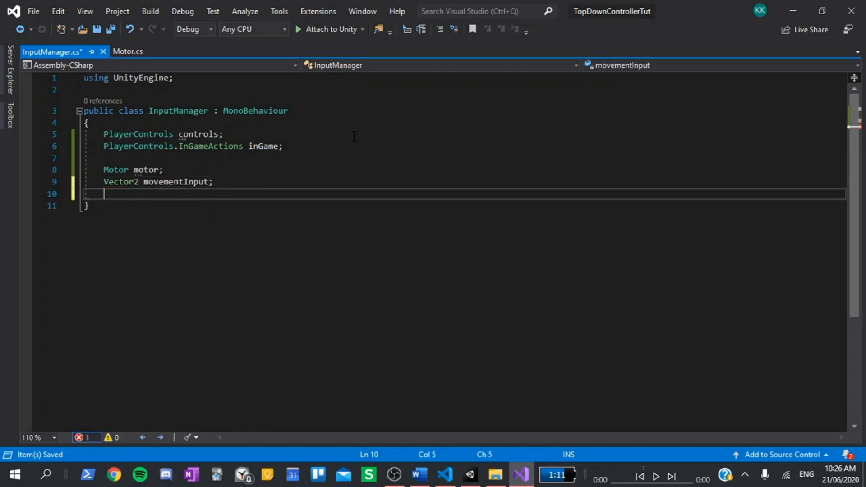
# Add an Awake method that gets the Motor component and creates new PlayerControls.
pyautogui.press('Return')
pyautogui.write('aw')
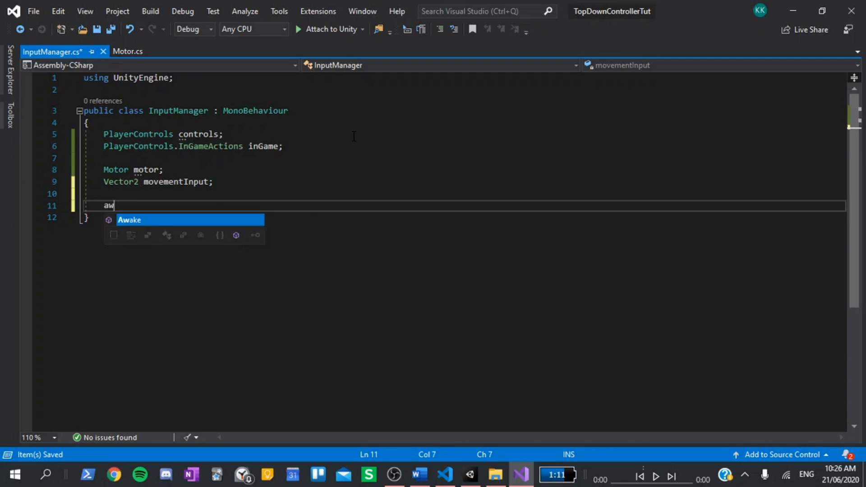
pyautogui.press('Tab')
pyautogui.write('mo')
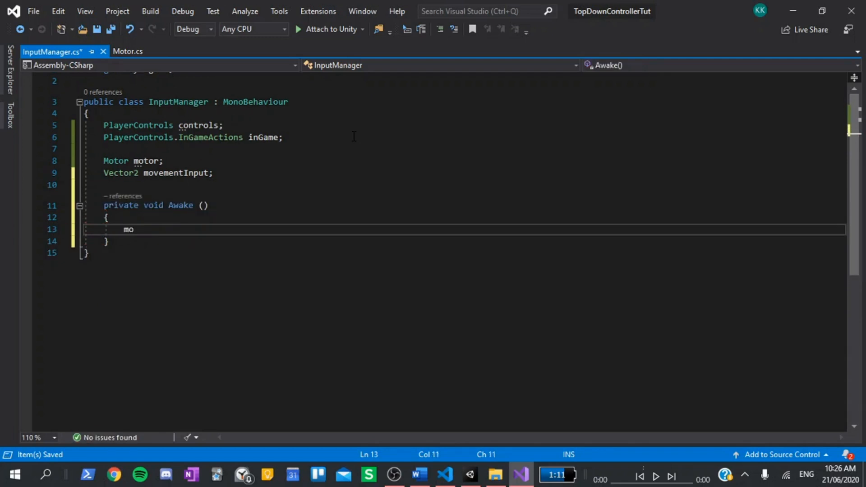
pyautogui.write('tor = Get')
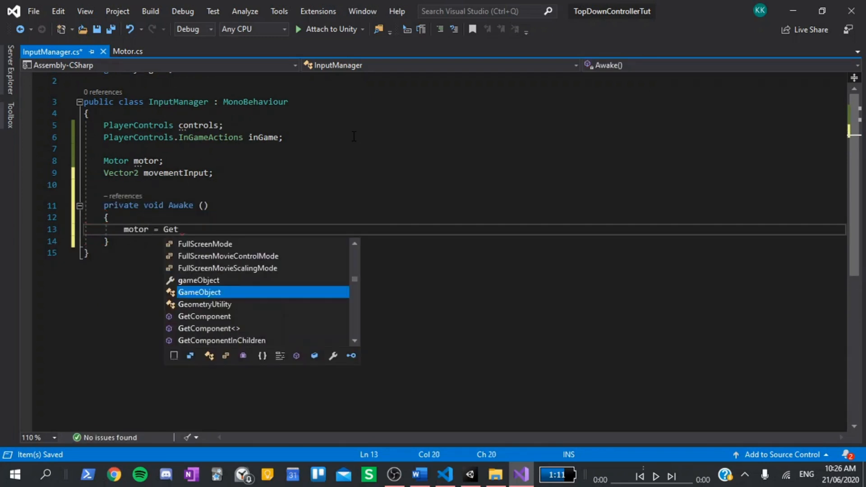
pyautogui.write('Component<Motor')
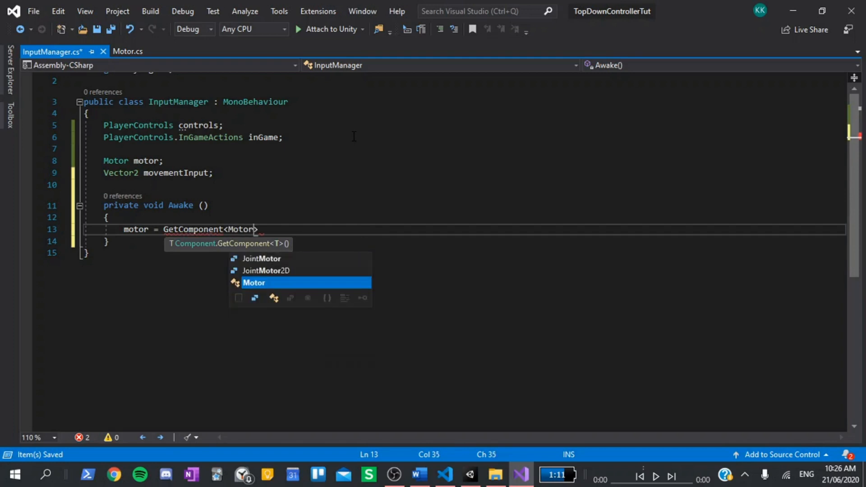
pyautogui.write('>();')
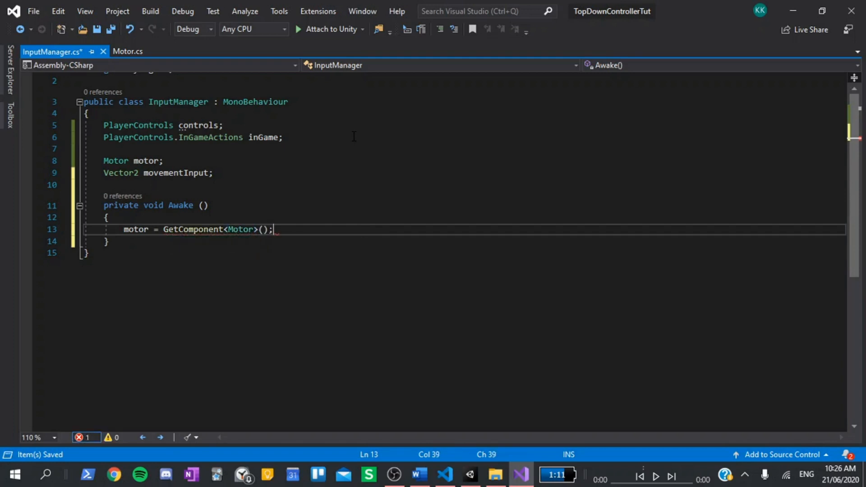
pyautogui.press('Return')
pyautogui.press('Return')
pyautogui.write('cont')
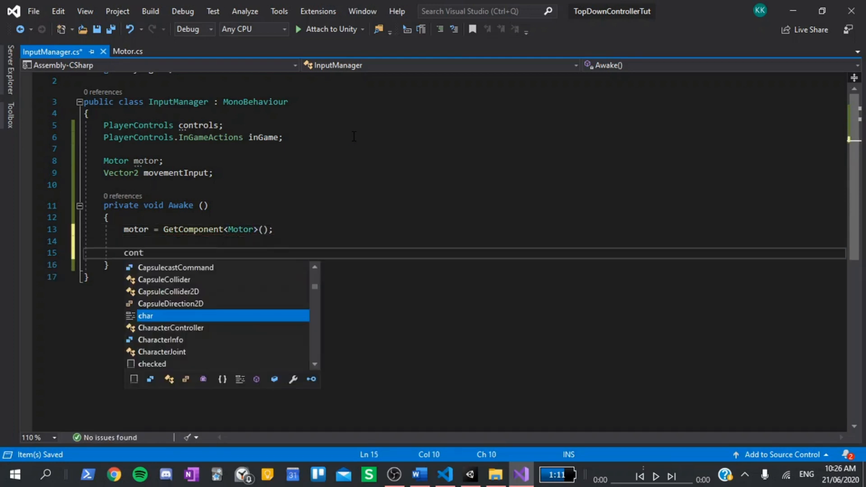
pyautogui.write('rols = new Player')
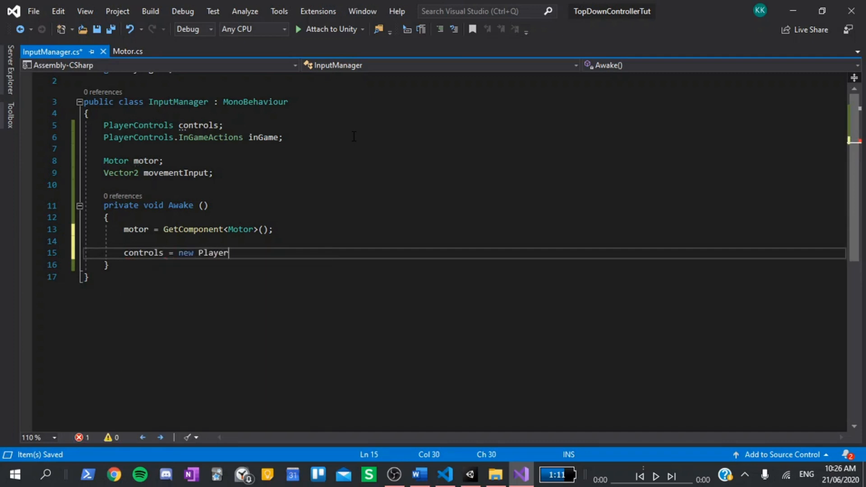
pyautogui.write('Controls')
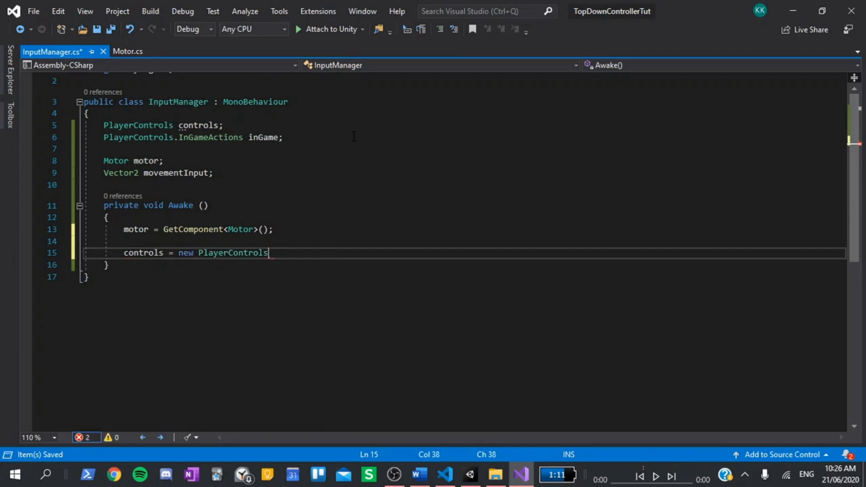
pyautogui.write('();')
pyautogui.press('Return')
pyautogui.write('in')
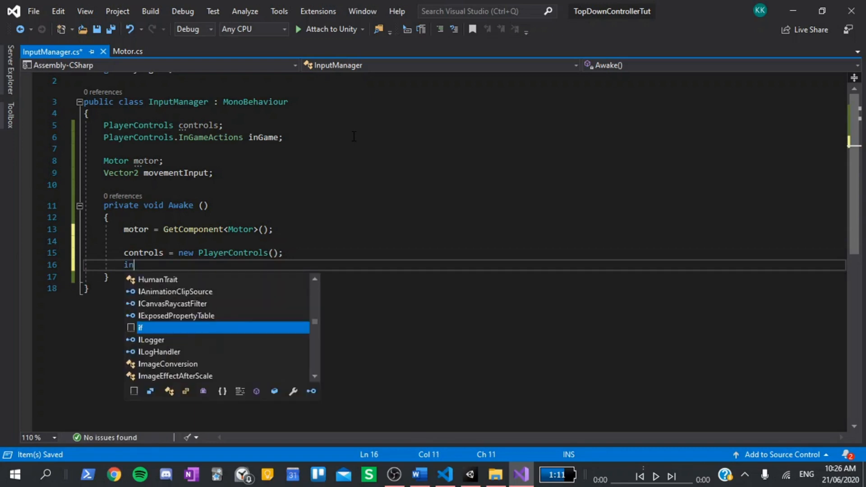
pyautogui.write('Game = ')
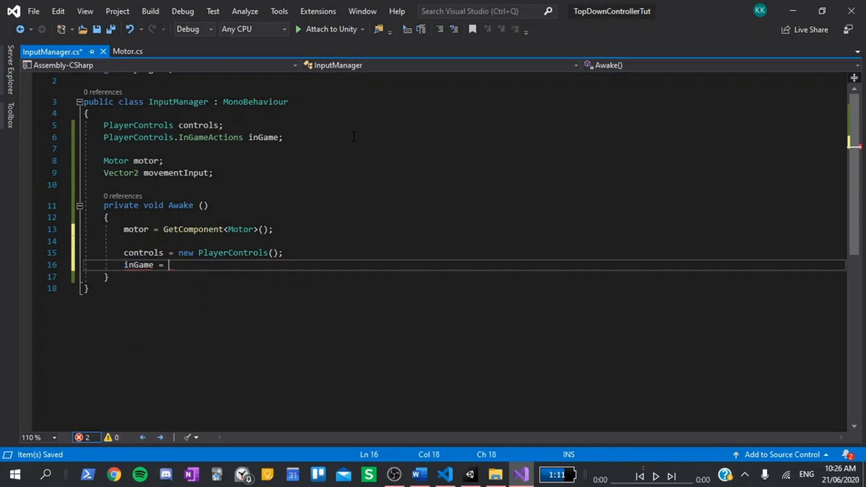
pyautogui.write('controls')
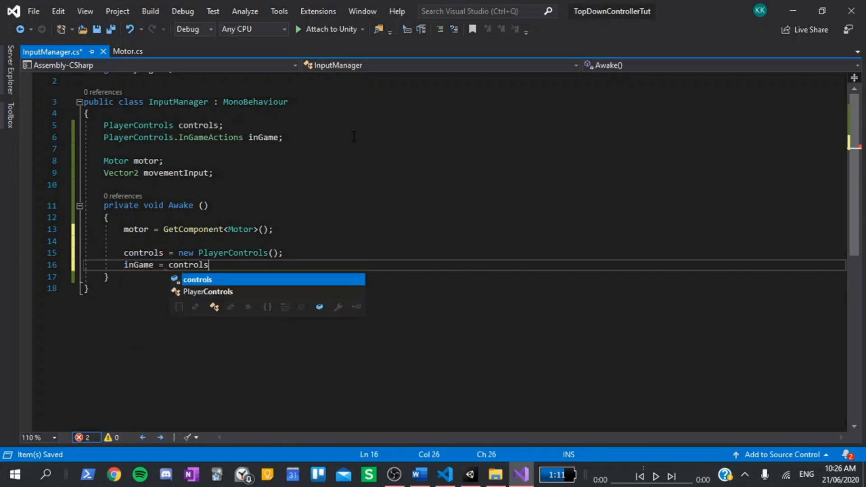
pyautogui.write('.InGame')
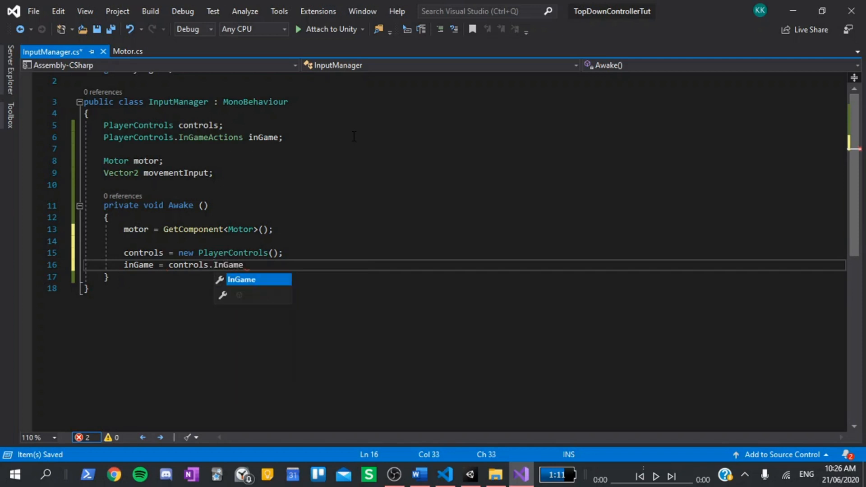
pyautogui.write(';')
# Assign inGame = controls.InGame in Awake and save the script.
pyautogui.hotkey('ctrl', 's')
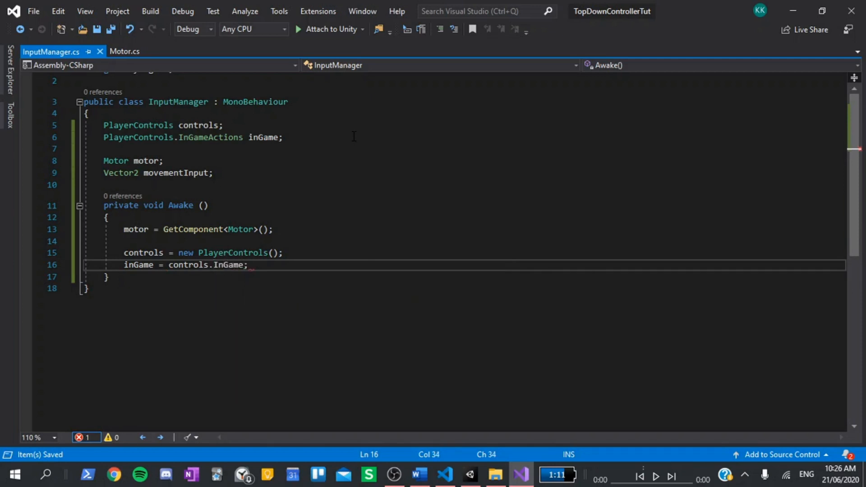
pyautogui.click(149, 281)
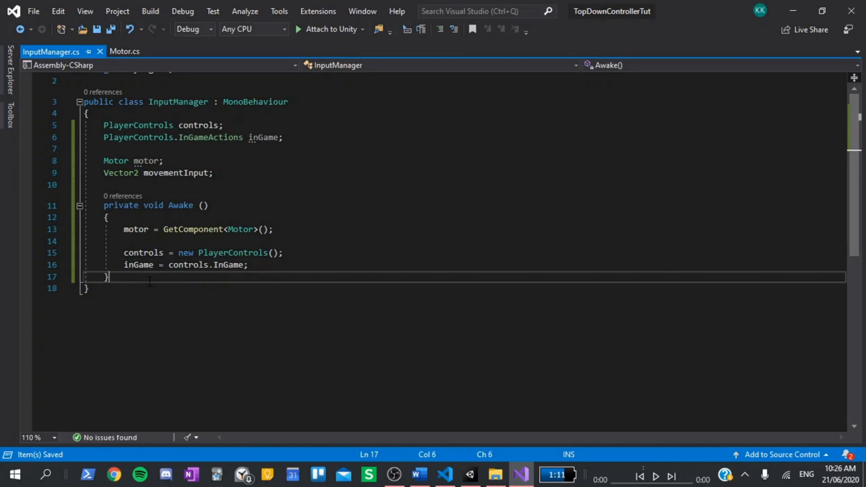
# Add empty OnEnable and OnDisable method stubs to InputManager and save.
pyautogui.press('Return')
pyautogui.press('Return')
pyautogui.write('On')
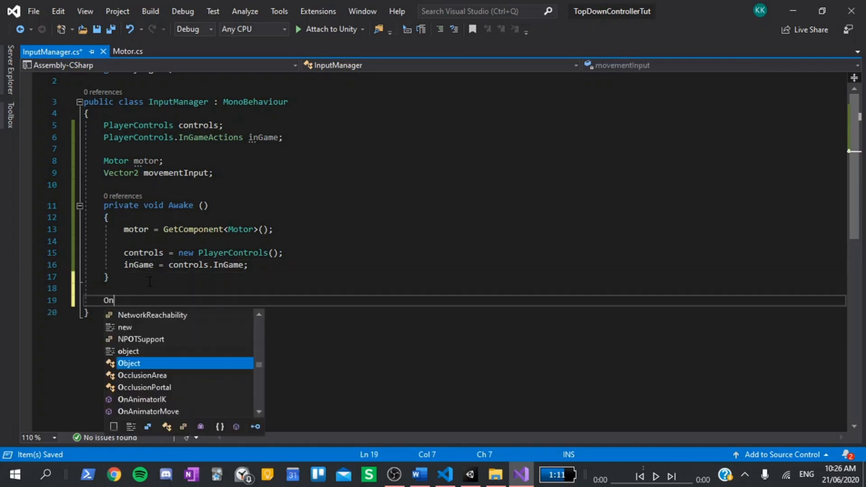
pyautogui.write('Ena')
pyautogui.press('Tab')
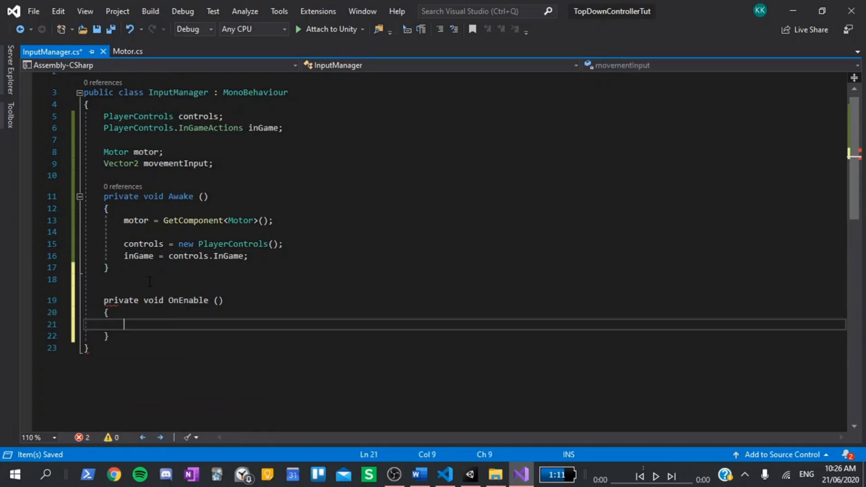
pyautogui.press('Down')
pyautogui.press('Return')
pyautogui.press('Return')
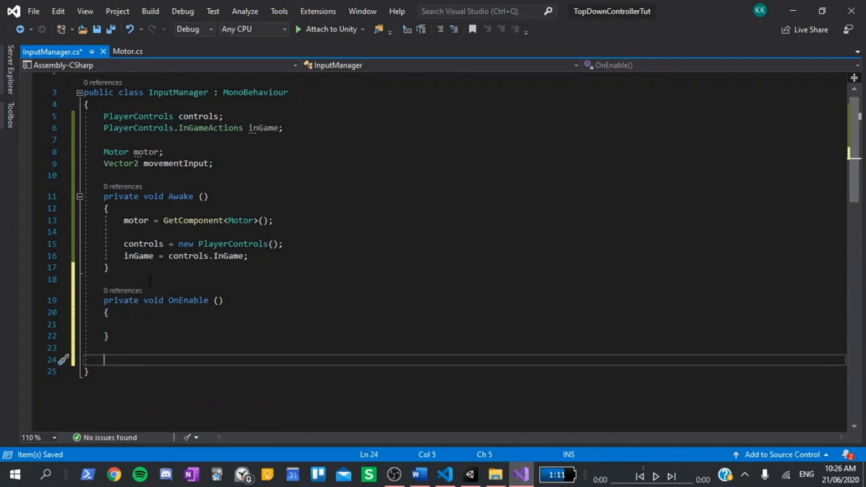
pyautogui.write('ondisable')
pyautogui.press('Tab')
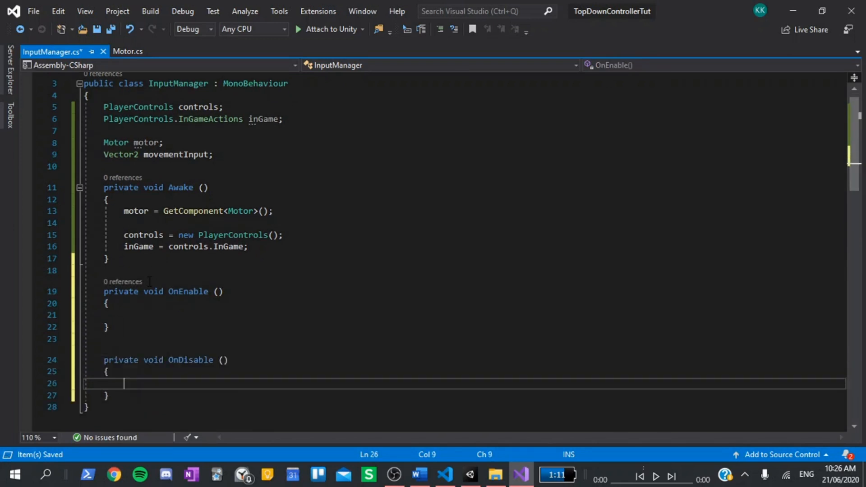
pyautogui.hotkey('ctrl', 's')
# Fill them with controls.Enable() and controls.Disable() calls and save the script.
pyautogui.click(149, 308)
pyautogui.click(152, 315)
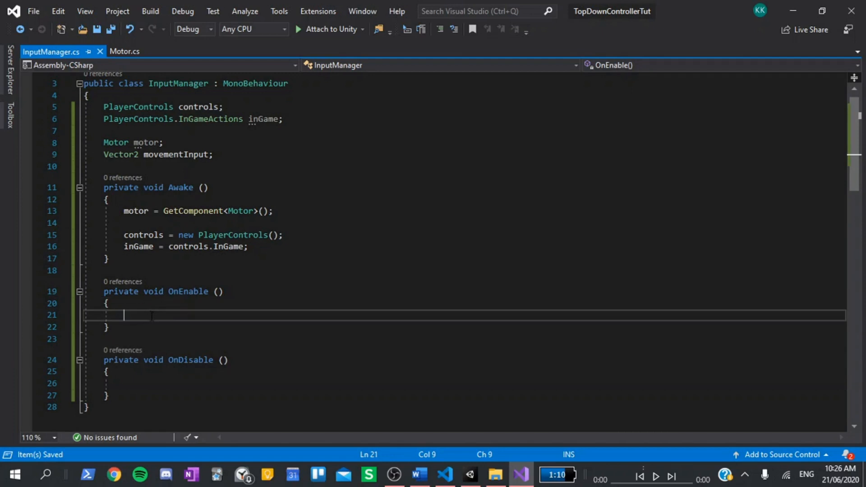
pyautogui.write('controls')
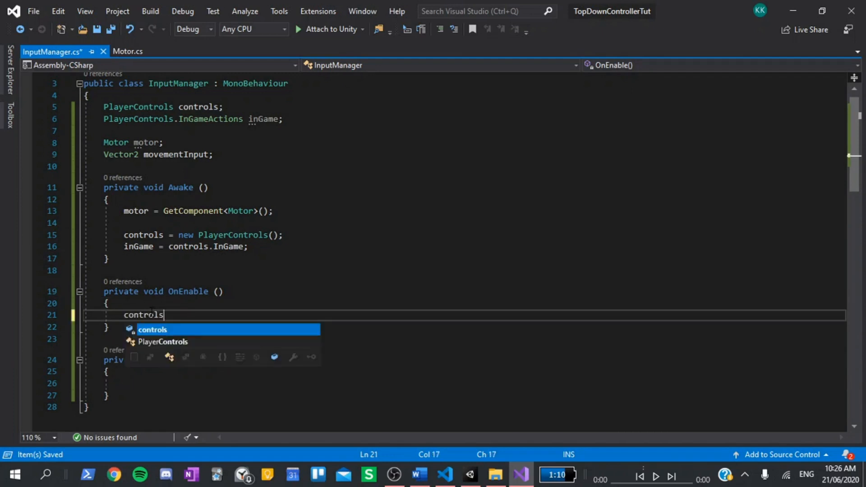
pyautogui.write('.ena')
pyautogui.press('Tab')
pyautogui.write('()')
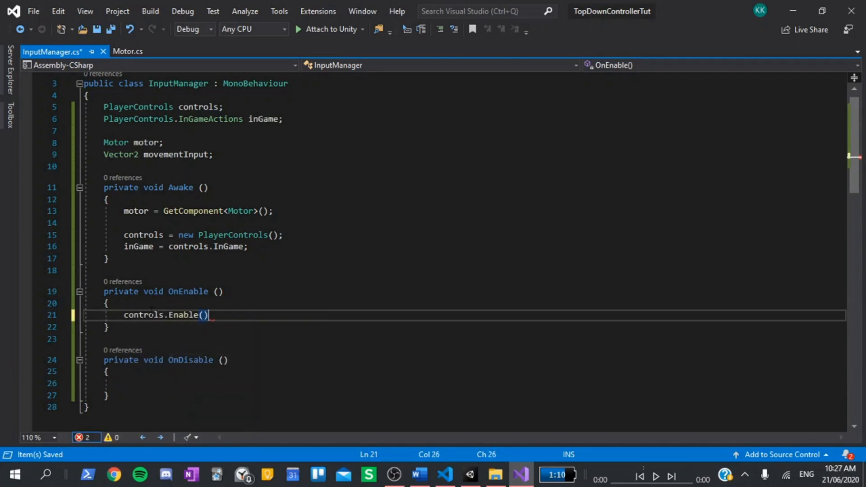
pyautogui.write(';')
pyautogui.click(135, 383)
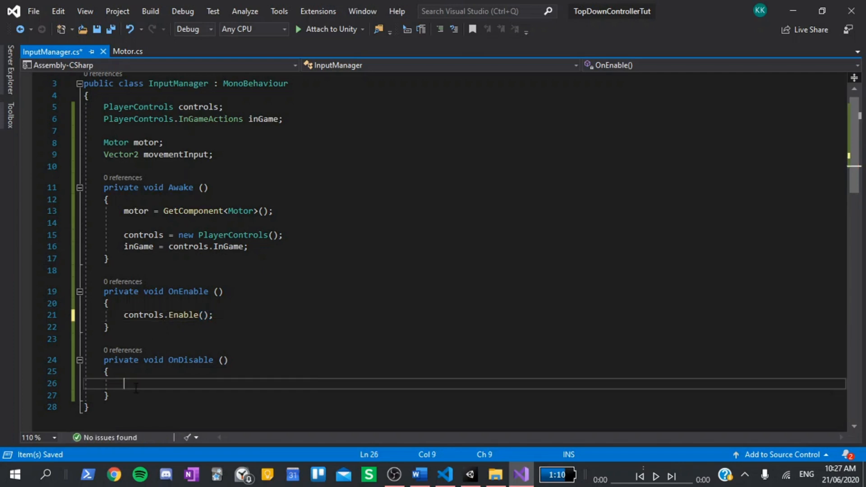
pyautogui.write('conottrols')
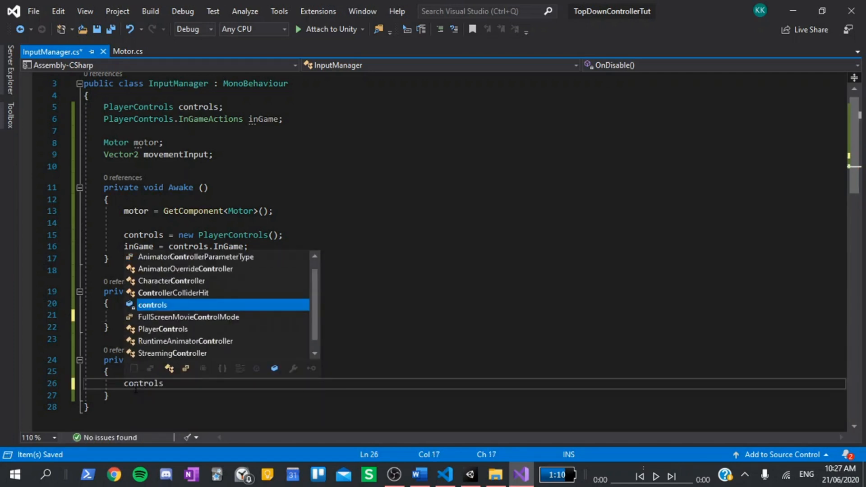
pyautogui.write('.dis')
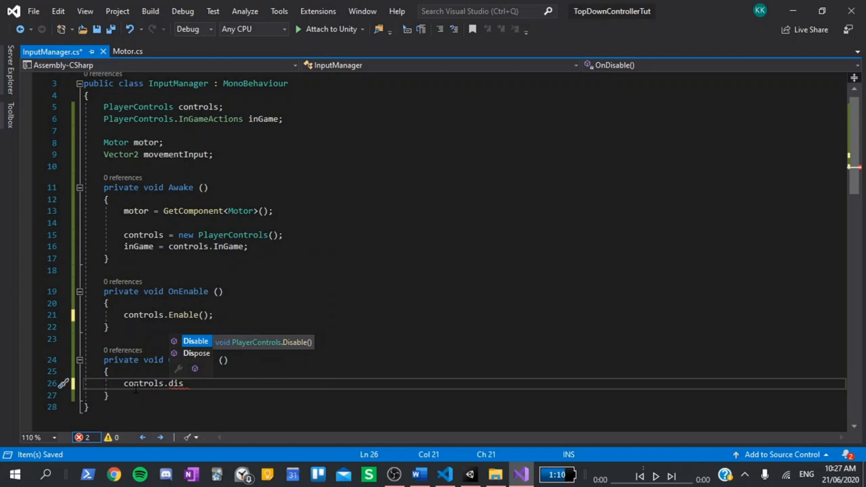
pyautogui.write('a')
pyautogui.press('Return')
pyautogui.write('(')
pyautogui.press('BackSpace')
pyautogui.press('BackSpace')
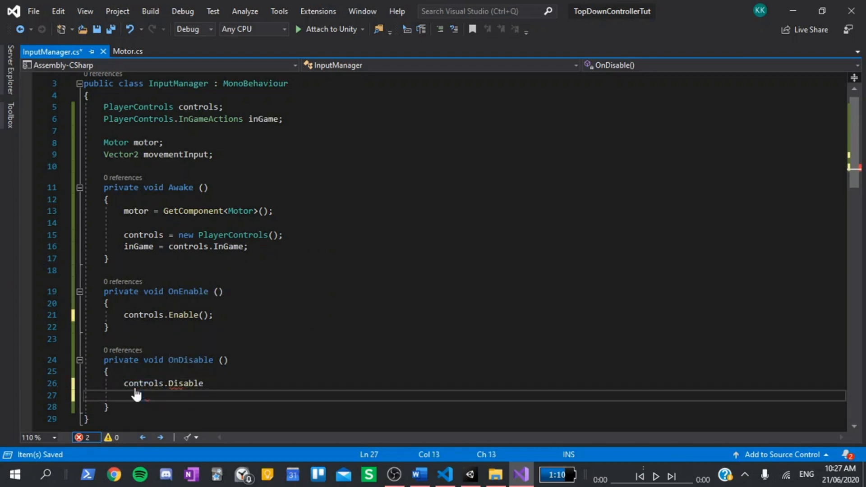
pyautogui.press('BackSpace')
pyautogui.press('BackSpace')
pyautogui.press('BackSpace')
pyautogui.press('BackSpace')
pyautogui.write('();')
pyautogui.hotkey('ctrl', 's')
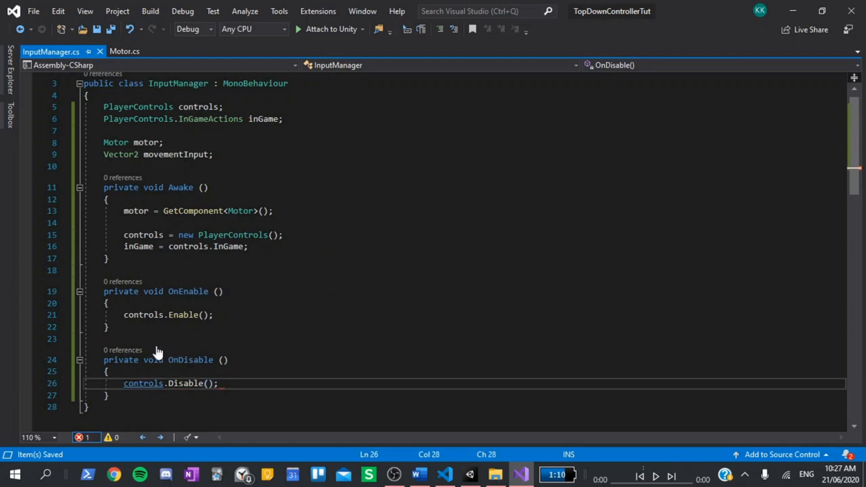
pyautogui.click(289, 248)
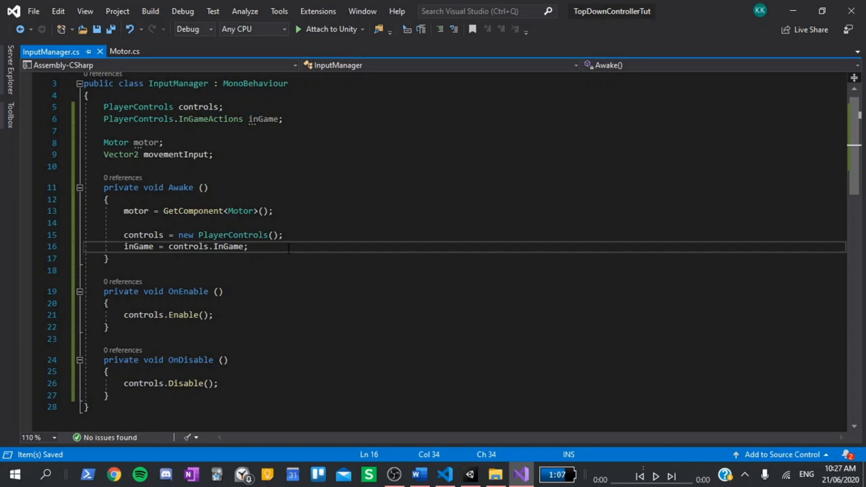
# Subscribe inGame.HorizontalMovement.performed to a lambda setting movementInput = ctx.ReadValue<Vector2>().
pyautogui.press('Return')
pyautogui.press('Return')
pyautogui.write('inGame')
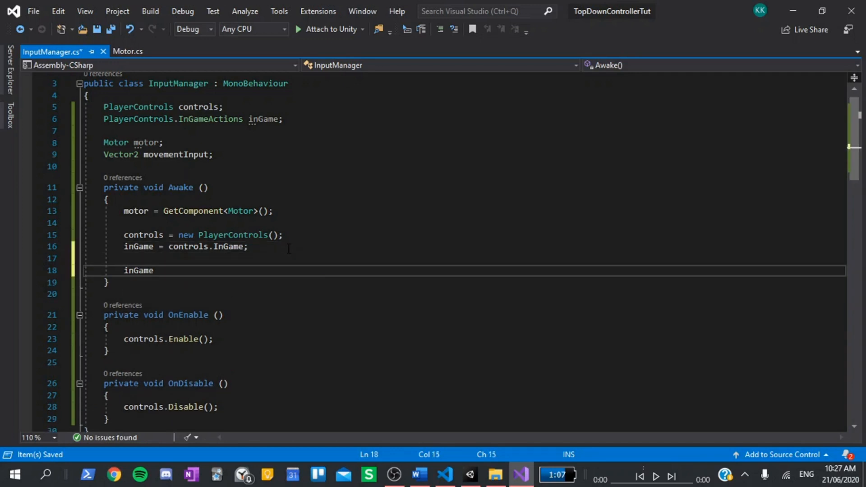
pyautogui.write('.H')
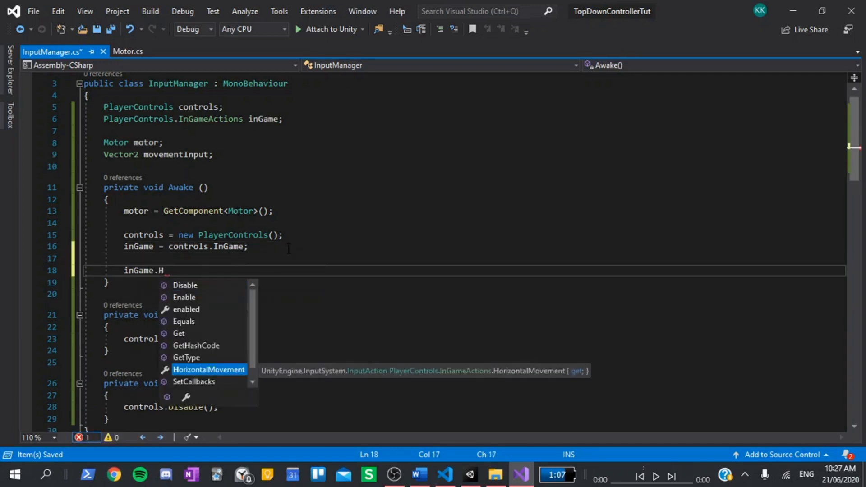
pyautogui.press('Tab')
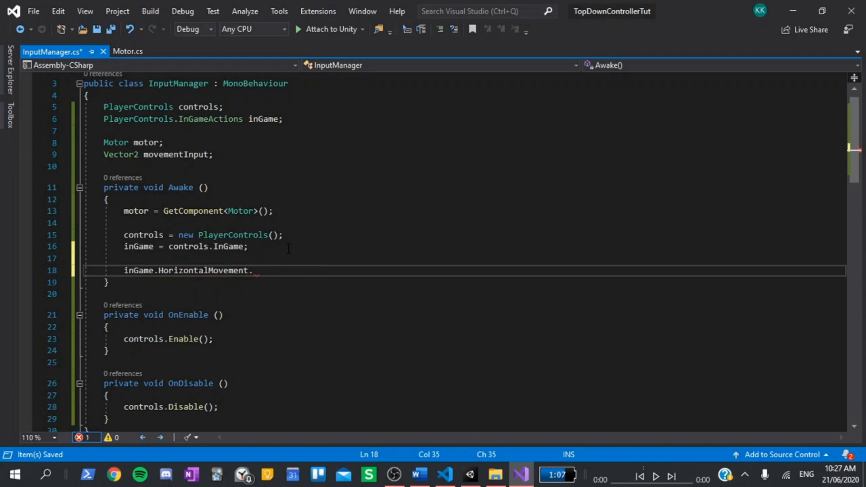
pyautogui.write('per')
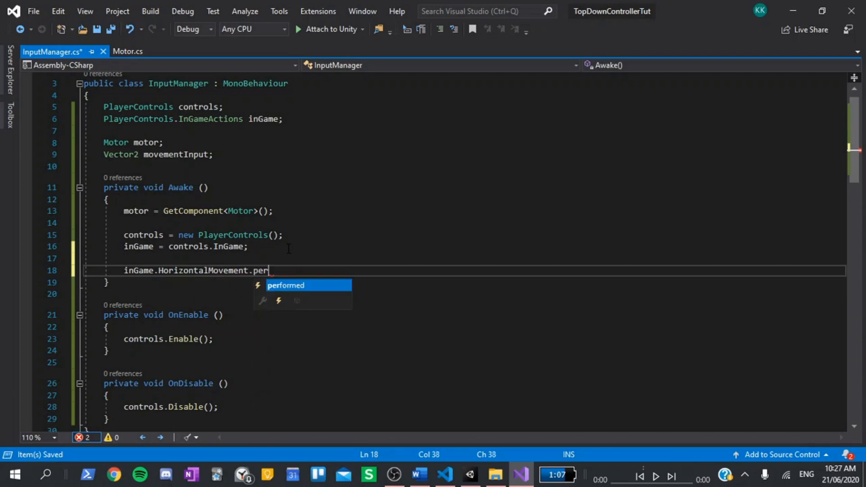
pyautogui.press('Tab')
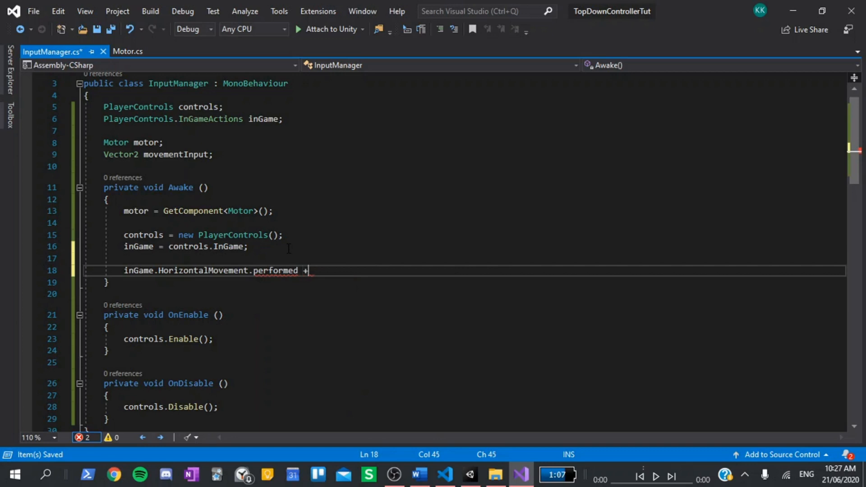
pyautogui.write('= ctx')
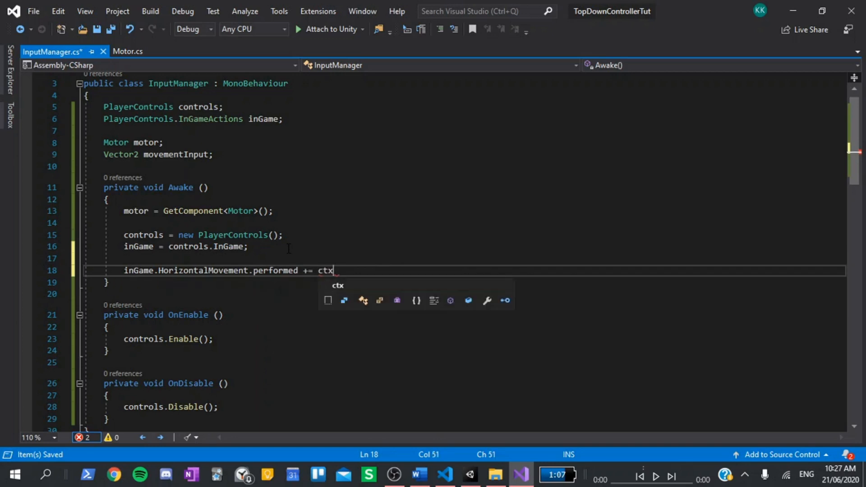
pyautogui.write(' => ')
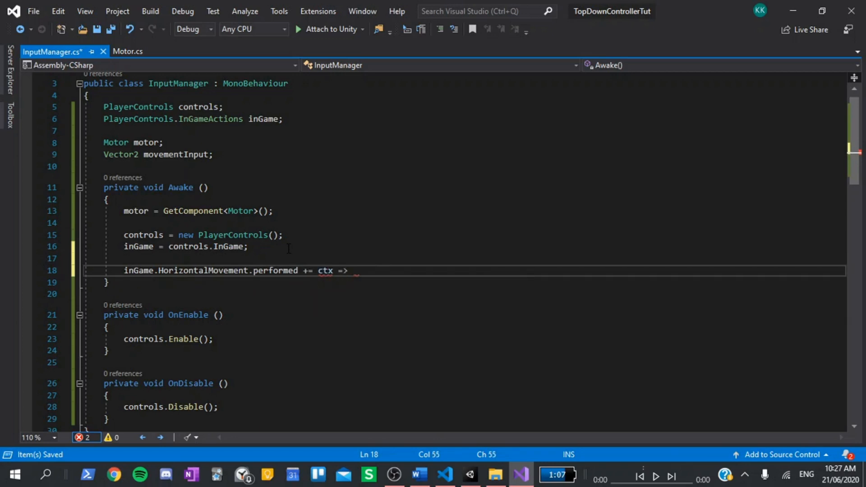
pyautogui.write('movem')
pyautogui.write('entI')
pyautogui.press('Tab')
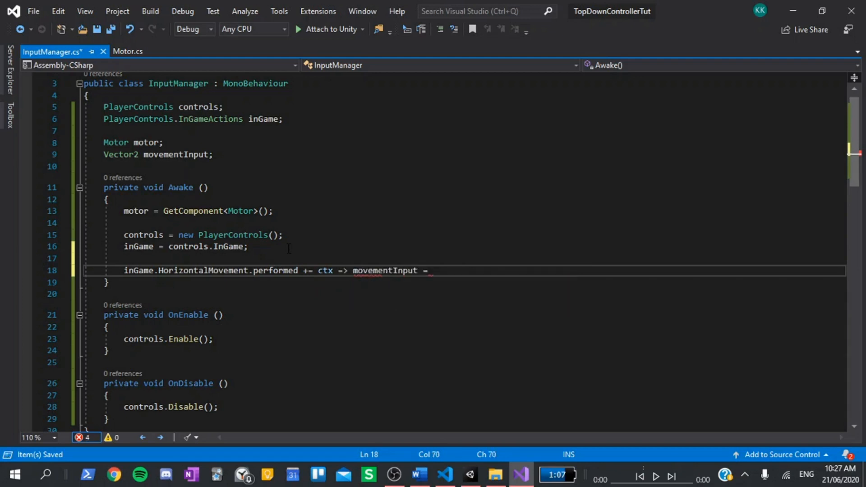
pyautogui.write('ctx.rea')
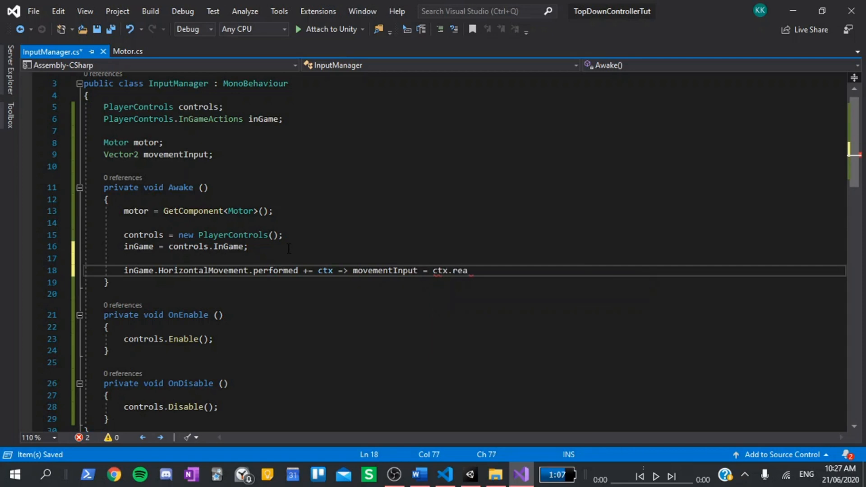
pyautogui.write('dV')
pyautogui.press('Tab')
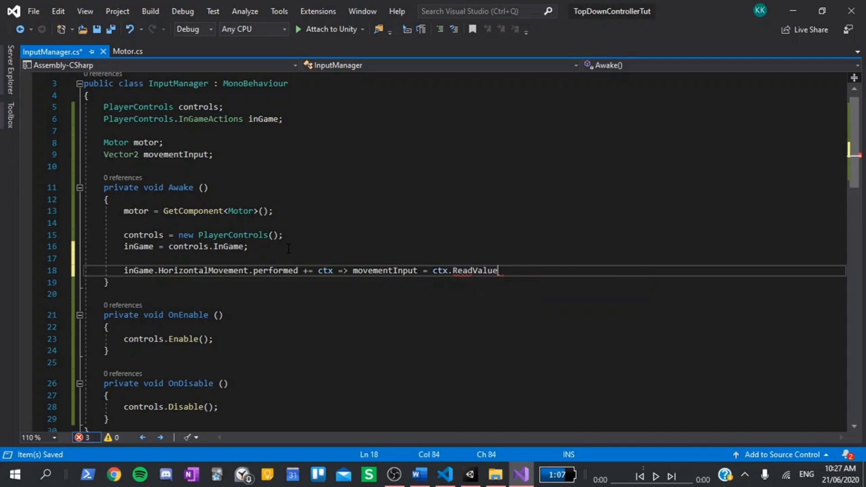
pyautogui.write('<Vector2')
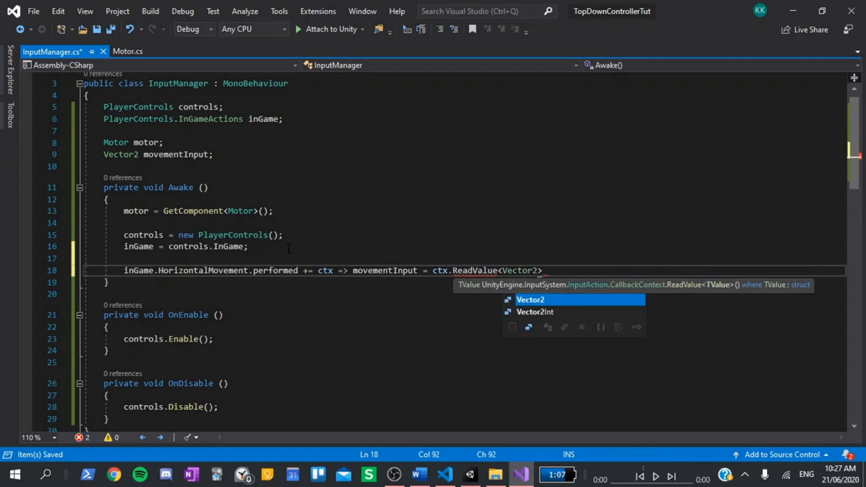
pyautogui.write('>();')
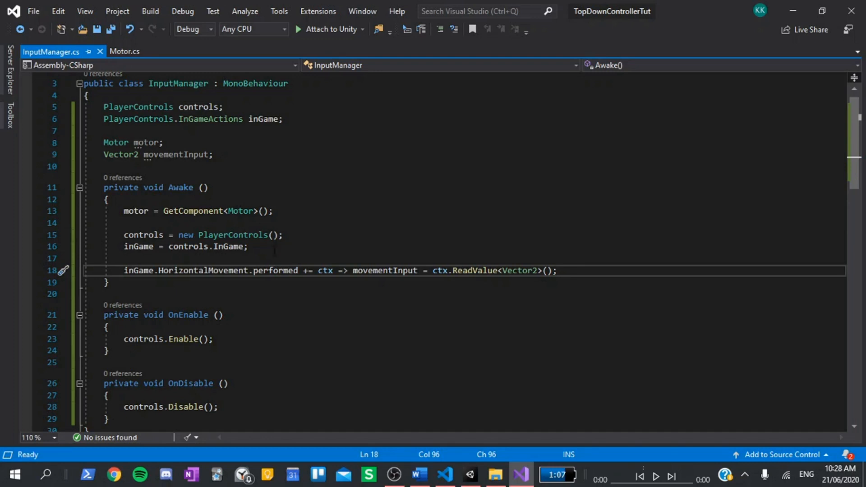
# Add an Update method calling motor.SetVelocity(movementInput), save, and switch to Unity.
pyautogui.click(206, 297)
pyautogui.press('Return')
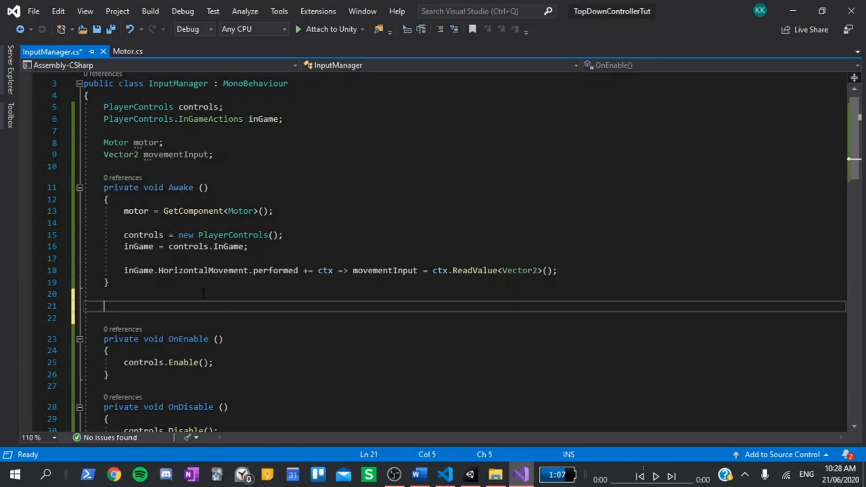
pyautogui.write('update')
pyautogui.press('Tab')
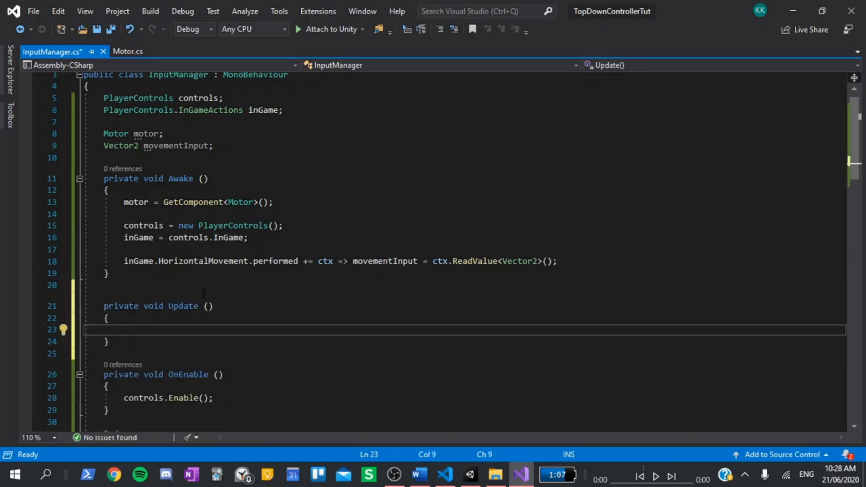
pyautogui.write('motor')
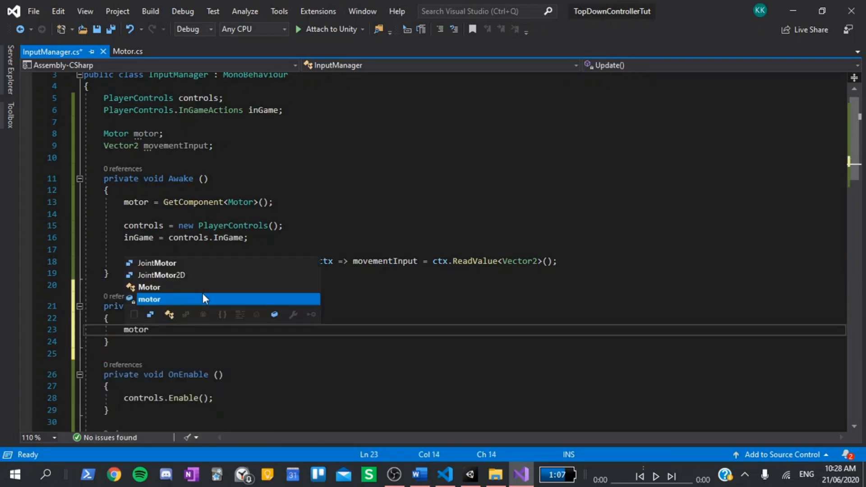
pyautogui.write('.set')
pyautogui.press('Tab')
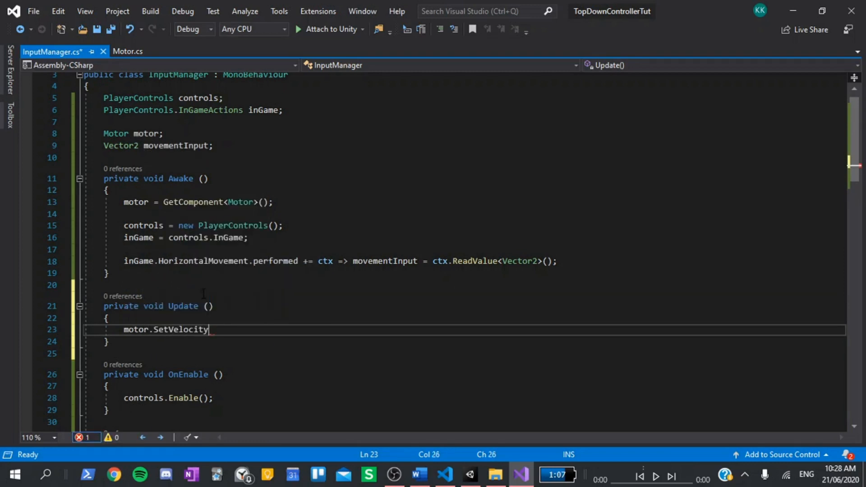
pyautogui.write('(')
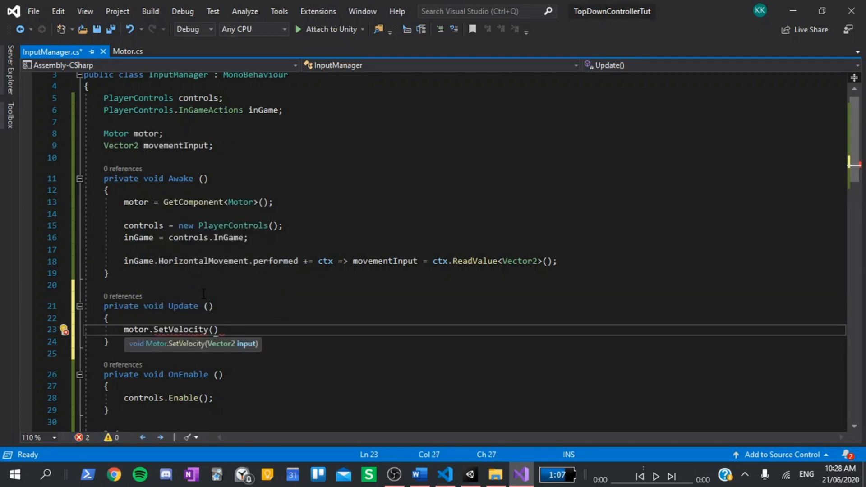
pyautogui.write('move')
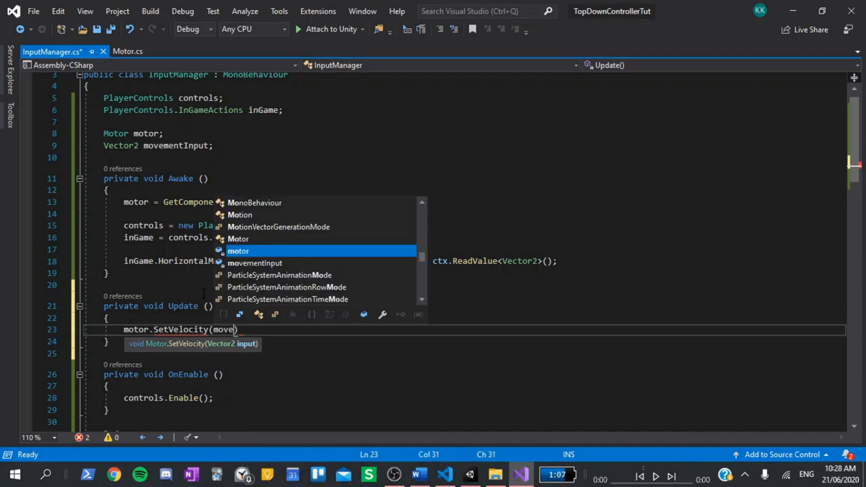
pyautogui.write('m')
pyautogui.press('Tab')
pyautogui.write(');')
pyautogui.hotkey('ctrl', 's')
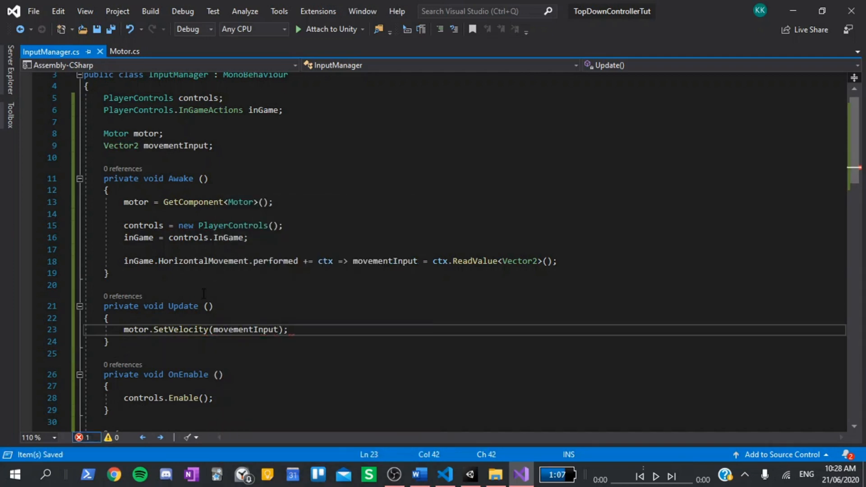
pyautogui.scroll(1, 203, 292)
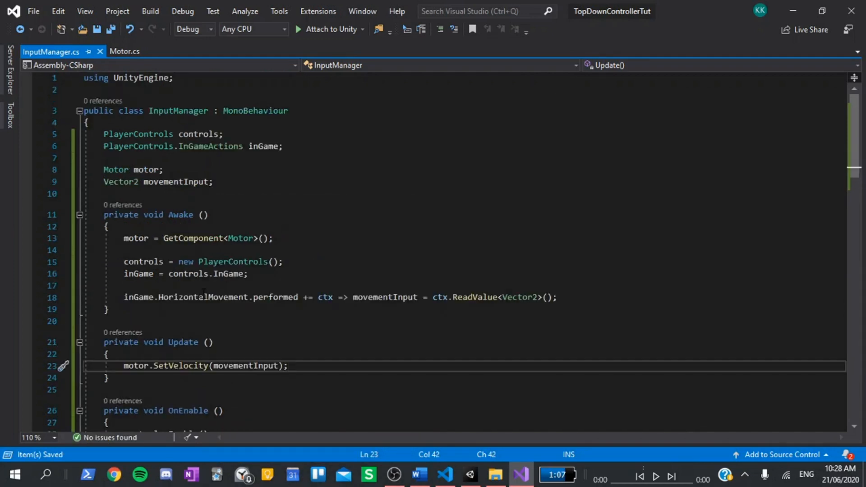
pyautogui.hotkey('alt', 'Tab')
# Create a plane named Ground scaled to 3 along X and Z.
pyautogui.hotkey('alt', 'Tab')
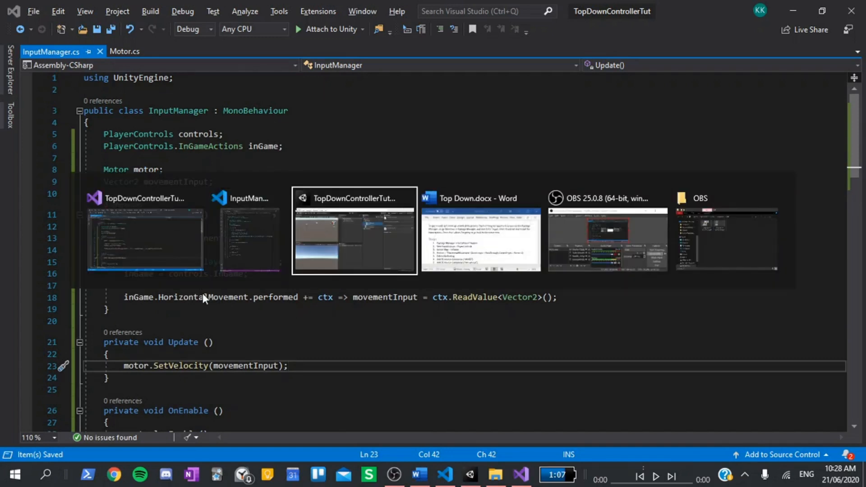
pyautogui.hotkey('alt', 'Tab')
pyautogui.rightClick(359, 180)
pyautogui.moveTo(399, 315)
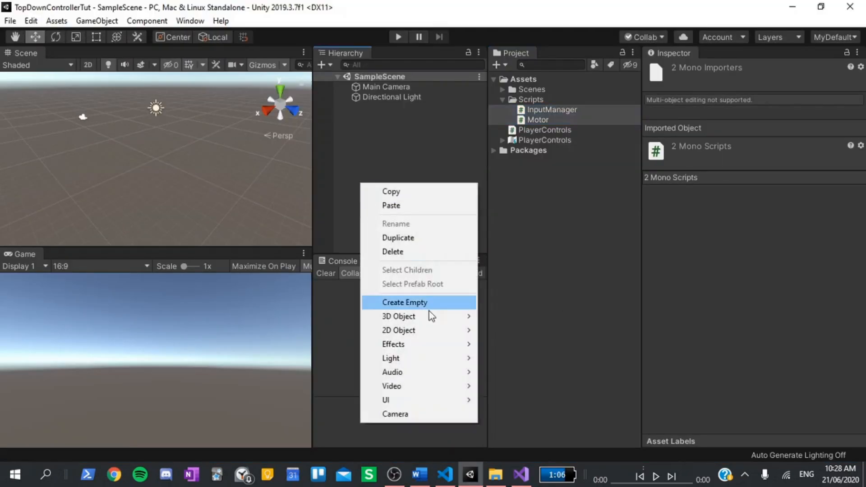
pyautogui.click(518, 372)
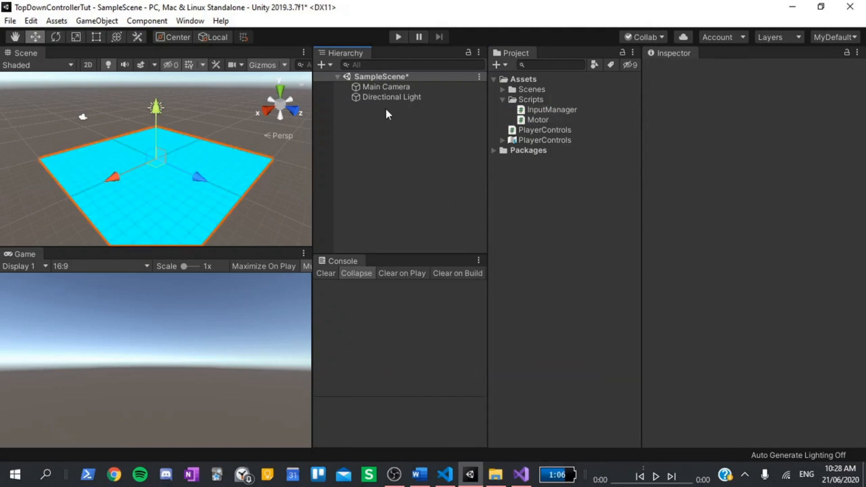
pyautogui.write('Ground')
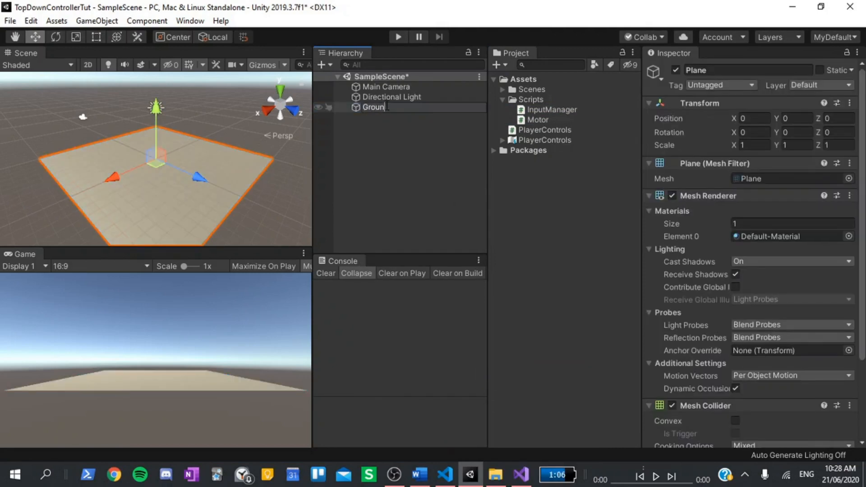
pyautogui.press('Return')
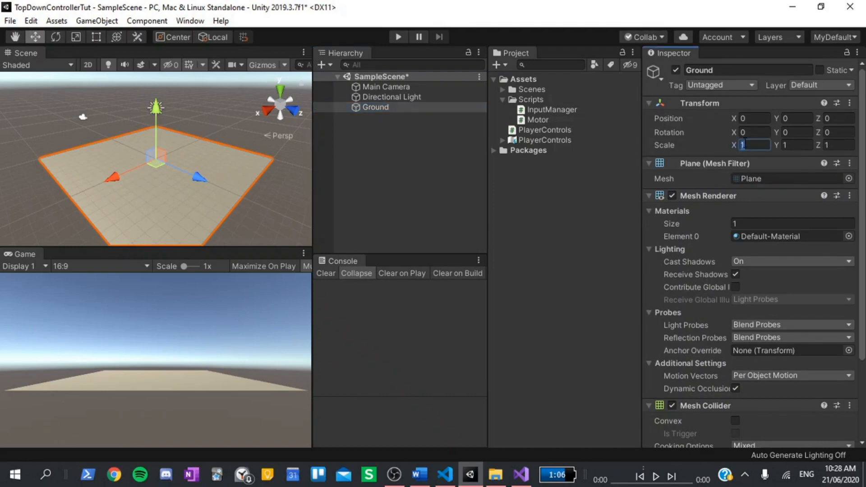
pyautogui.write('3')
pyautogui.press('Tab')
pyautogui.press('Tab')
pyautogui.write('3')
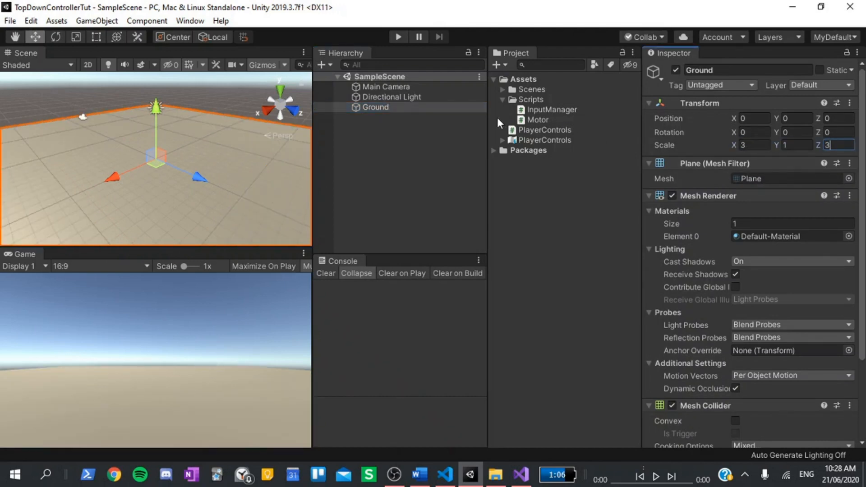
# Deselect Ground and select the Main Camera in the Hierarchy.
pyautogui.click(386, 123)
pyautogui.rightClick(385, 120)
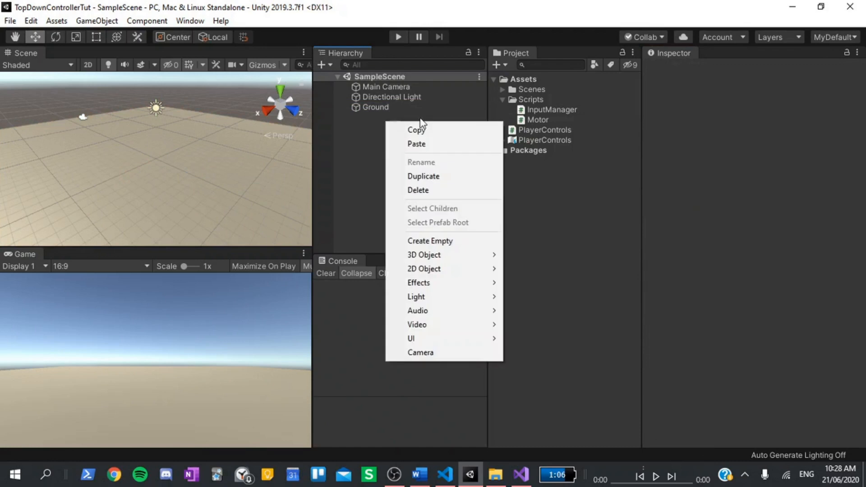
pyautogui.click(414, 88)
pyautogui.click(461, 86)
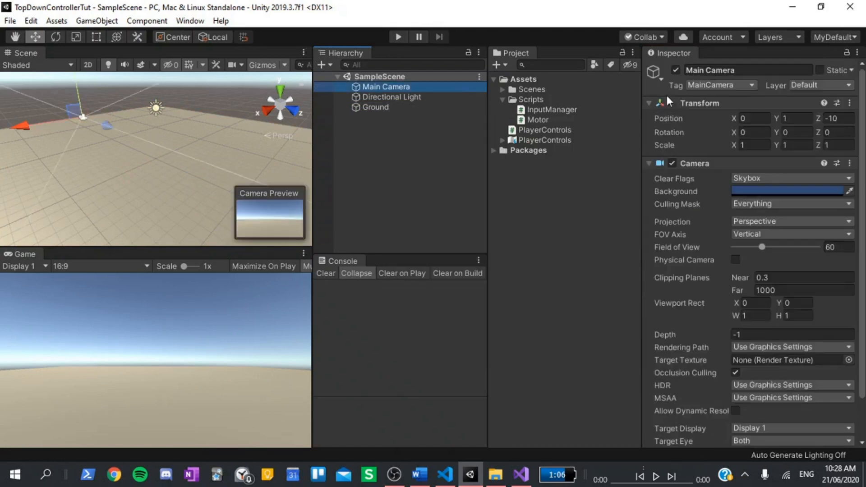
# Set the camera to position Y 15, Z -15 with X rotation 55 and save the scene.
pyautogui.click(795, 119)
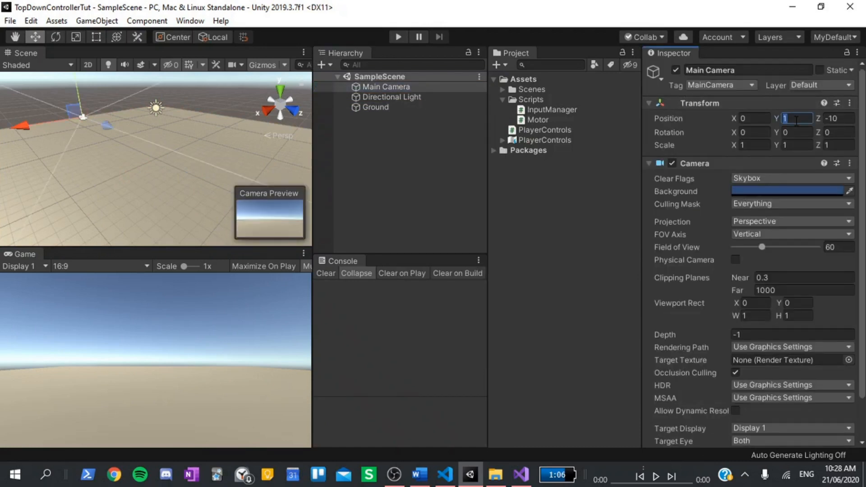
pyautogui.write('5')
pyautogui.press('Tab')
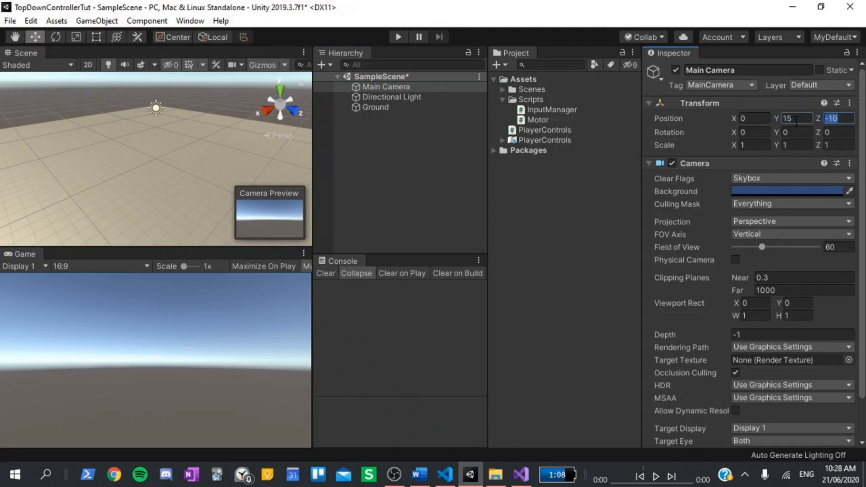
pyautogui.write('-15')
pyautogui.click(756, 132)
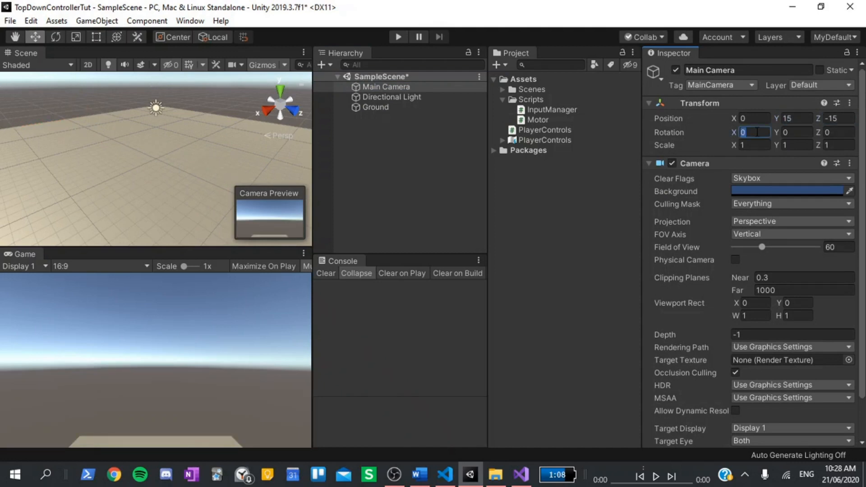
pyautogui.write('55')
pyautogui.hotkey('ctrl', 's')
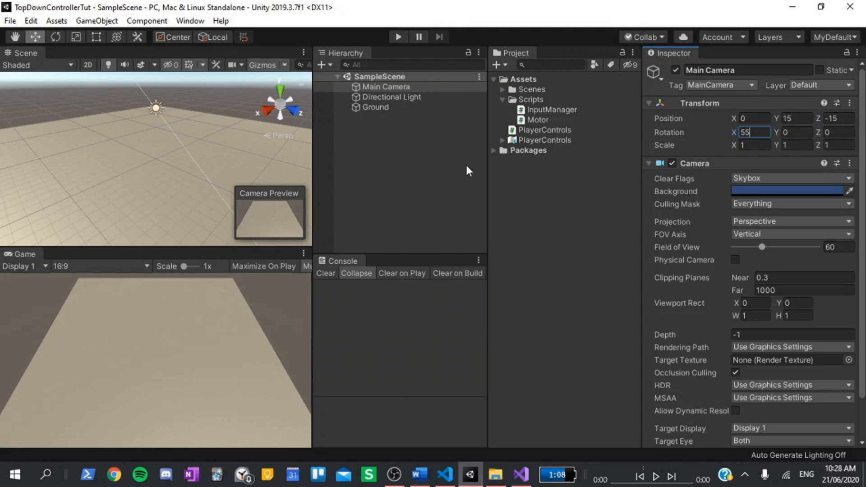
# Create a capsule named Player and save the scene.
pyautogui.click(455, 185)
pyautogui.rightClick(456, 191)
pyautogui.moveTo(494, 318)
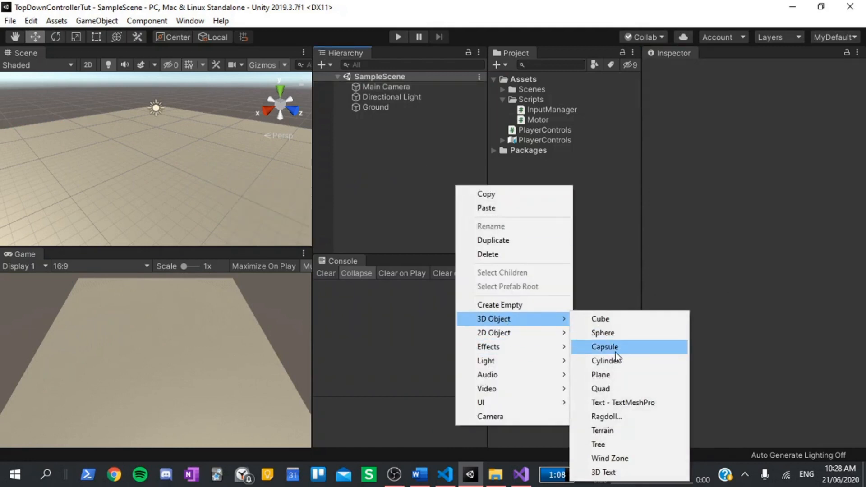
pyautogui.click(615, 350)
pyautogui.write('Player')
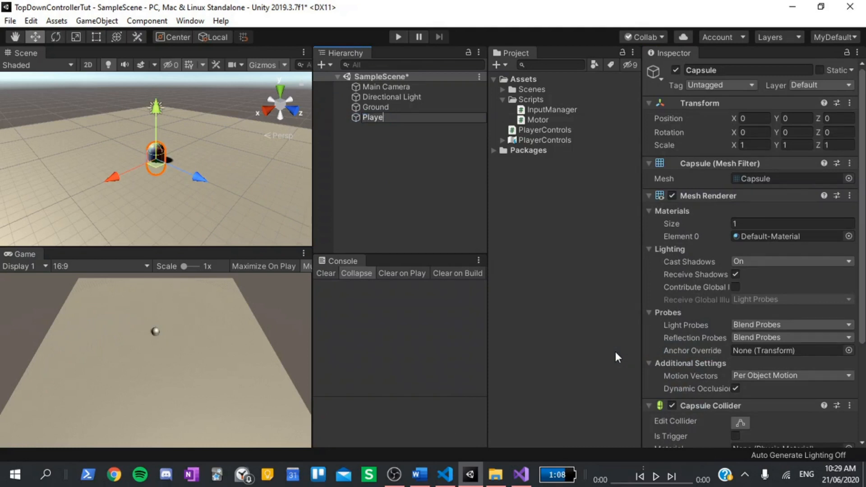
pyautogui.press('Return')
pyautogui.hotkey('ctrl', 's')
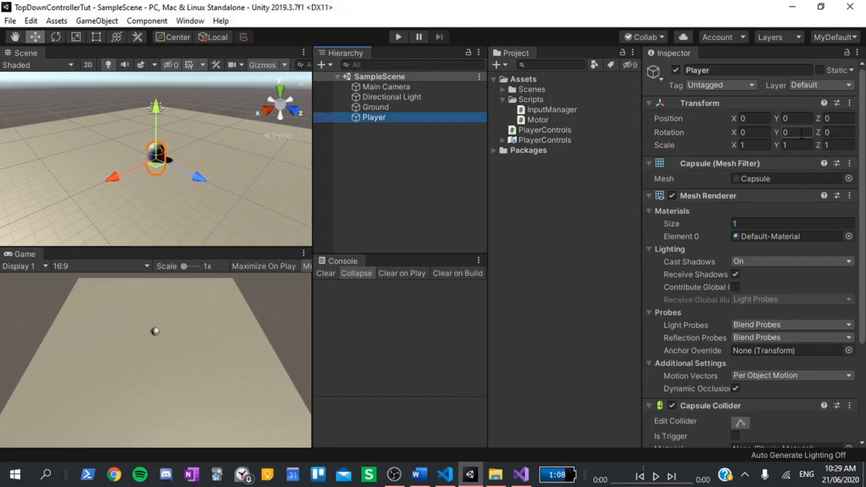
# Raise the Player to position Y 1 and save the scene.
pyautogui.click(797, 132)
pyautogui.click(798, 119)
pyautogui.write('1')
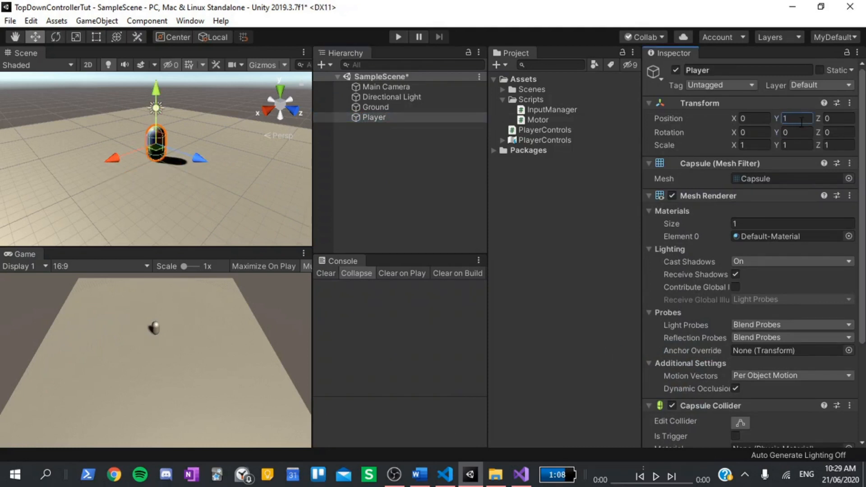
pyautogui.hotkey('ctrl', 's')
pyautogui.scroll(-5, 679, 256)
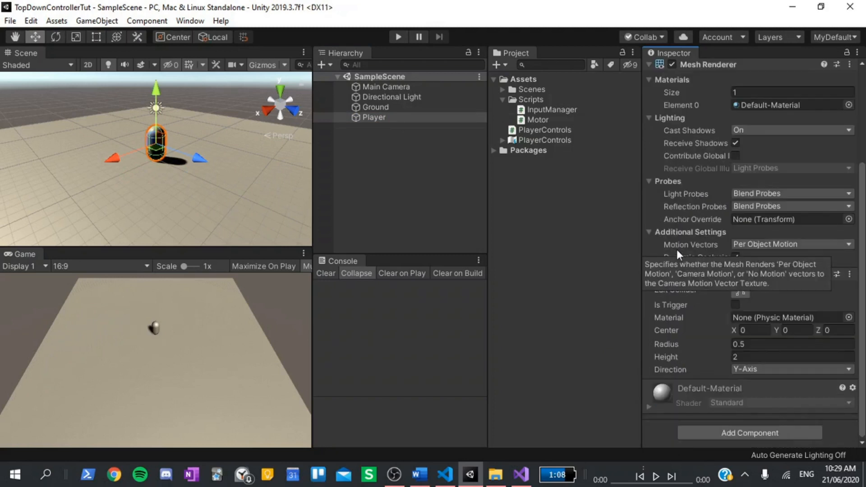
# Attach the Motor and InputManager scripts to the Player and check its components.
pyautogui.click(539, 120)
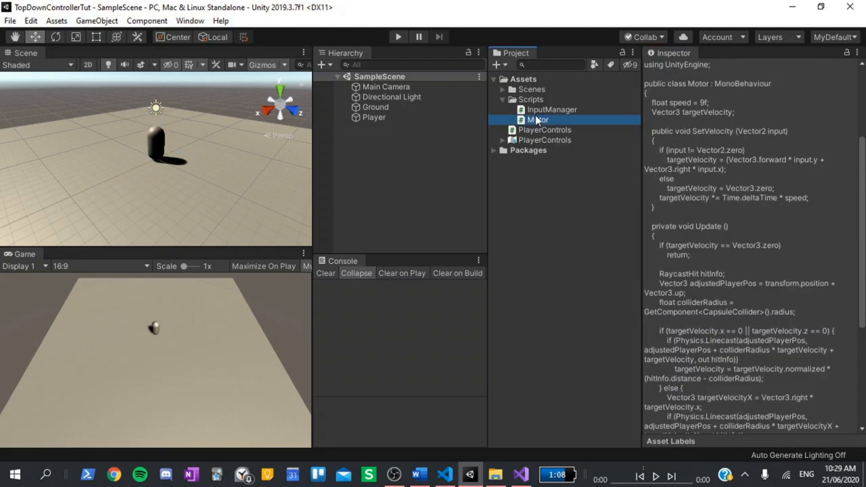
pyautogui.moveTo(539, 112); pyautogui.dragTo(408, 116)
pyautogui.click(408, 116)
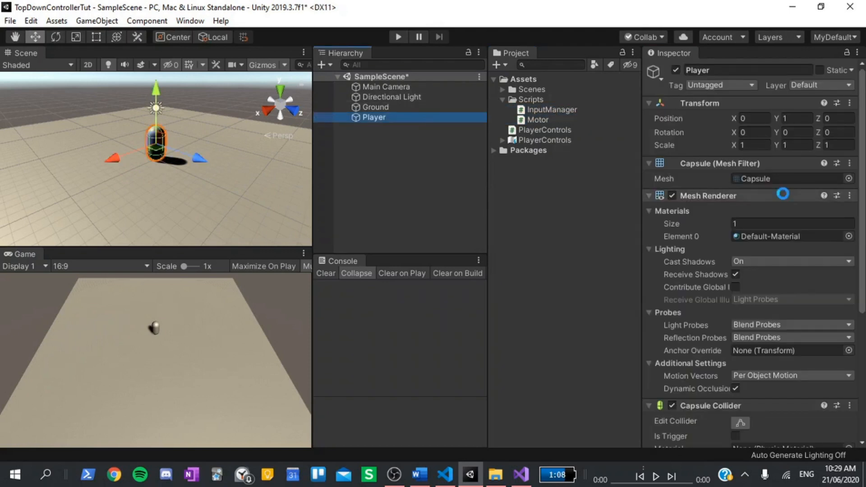
pyautogui.scroll(-5, 783, 197)
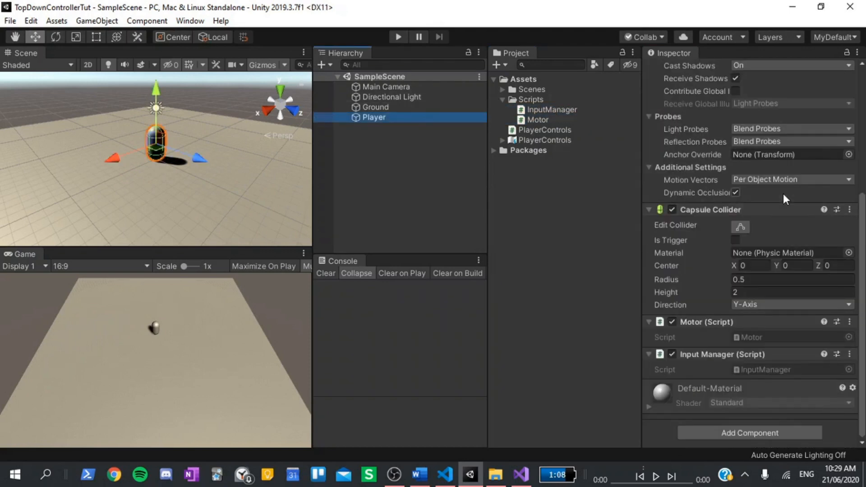
# Play the scene, steer the Player capsule around with WASD, then stop play mode.
pyautogui.click(394, 37)
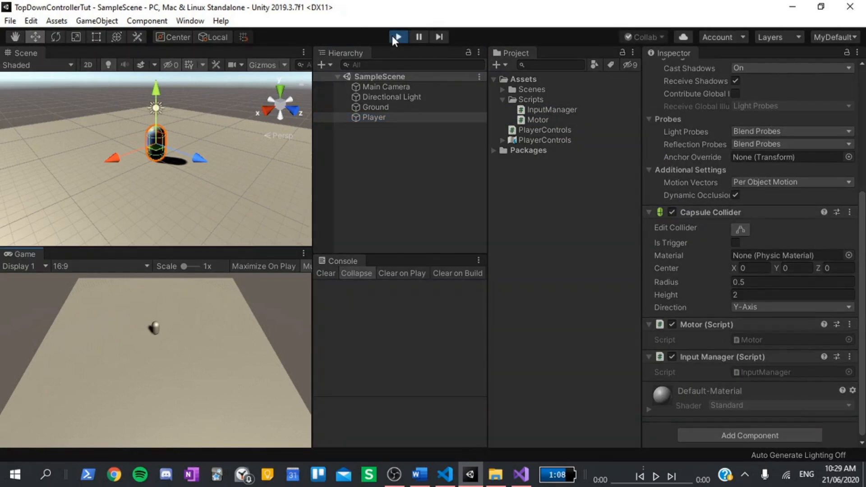
pyautogui.press('w')
pyautogui.press('s')
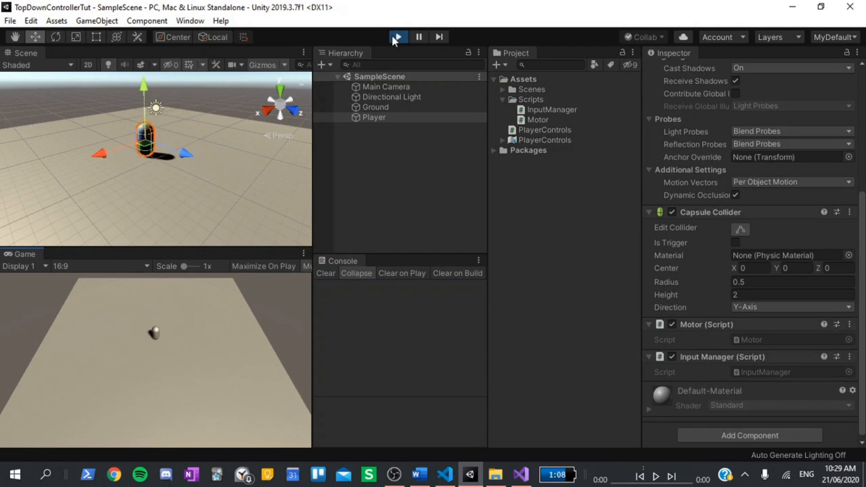
pyautogui.press('d')
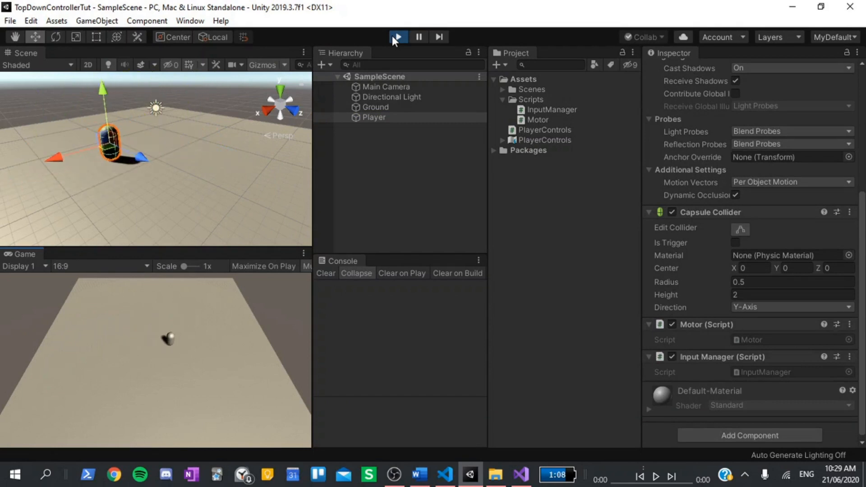
pyautogui.press('a')
pyautogui.press('a')
pyautogui.press('d')
pyautogui.press('a')
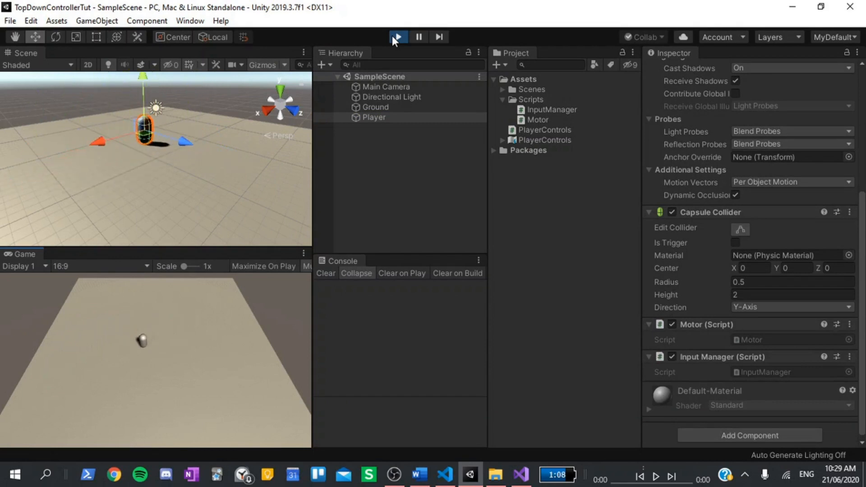
pyautogui.press('d')
pyautogui.click(397, 37)
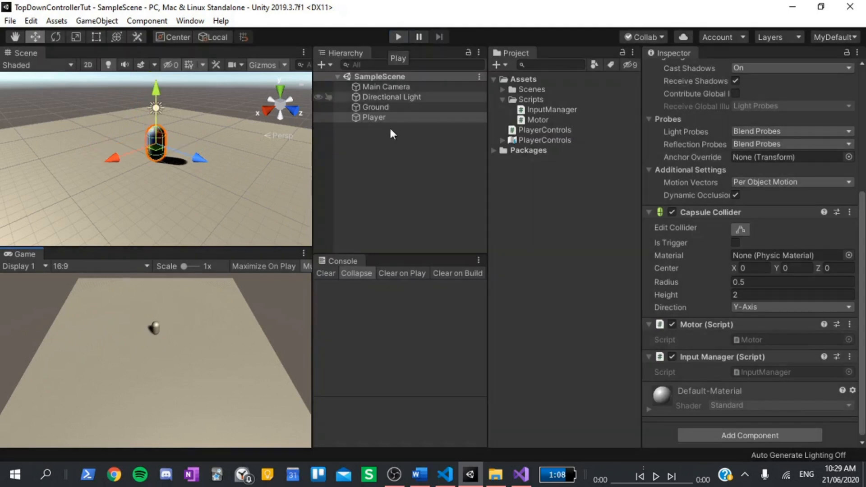
# Create a new plane stood upright with a -90 Z rotation.
pyautogui.rightClick(381, 162)
pyautogui.moveTo(418, 292)
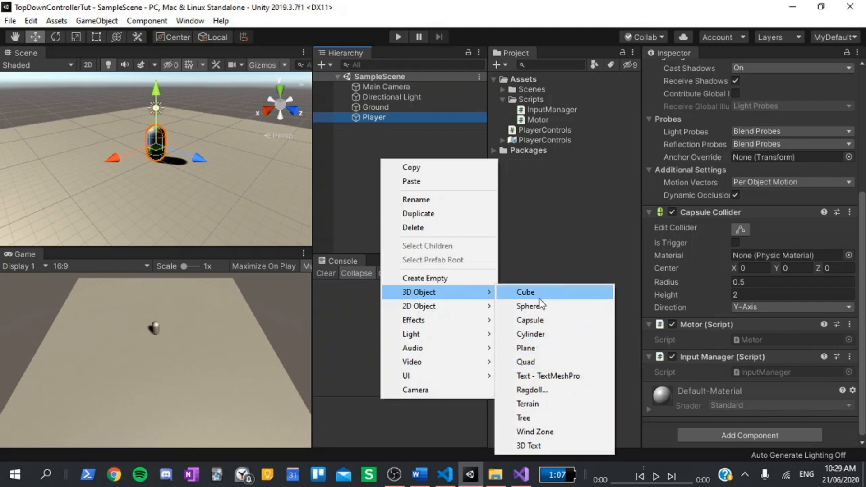
pyautogui.click(534, 348)
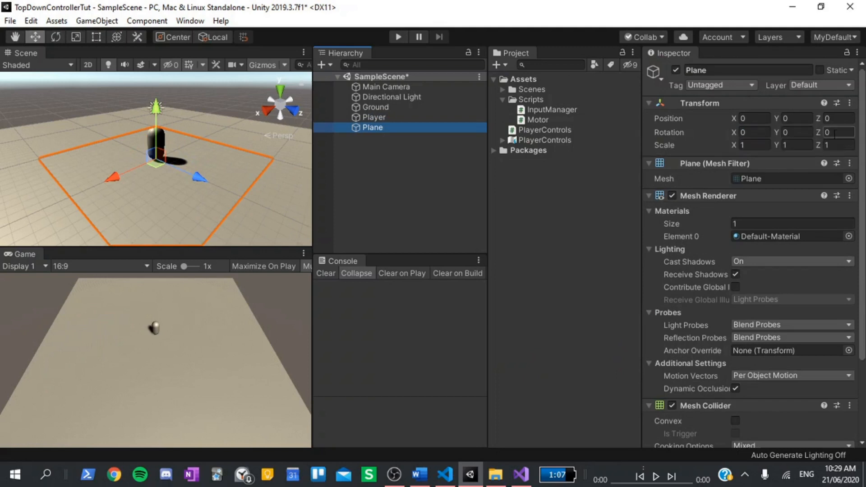
pyautogui.click(834, 133)
pyautogui.write('-90')
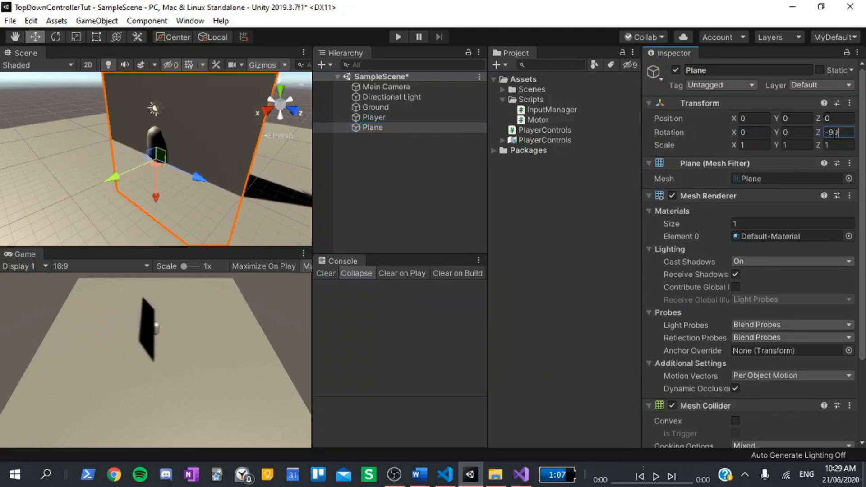
pyautogui.click(123, 178)
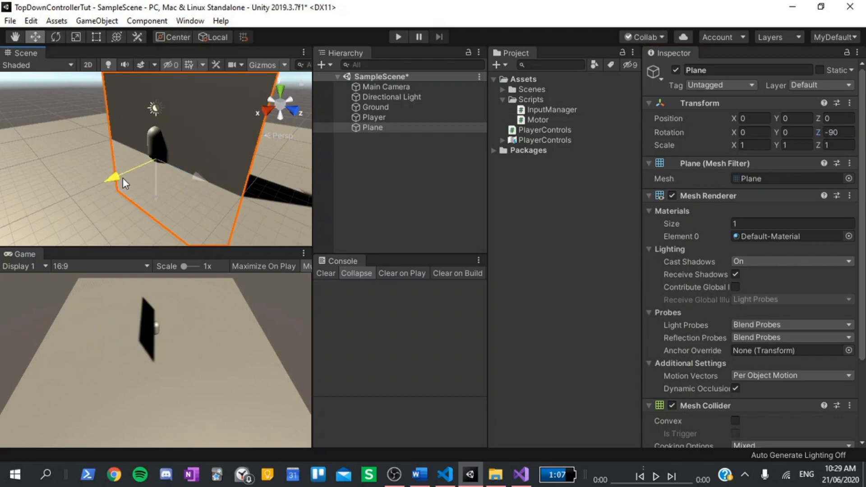
# Slide the upright plane to X -7.75 as a wall beside the Player.
pyautogui.moveTo(123, 178); pyautogui.dragTo(207, 140)
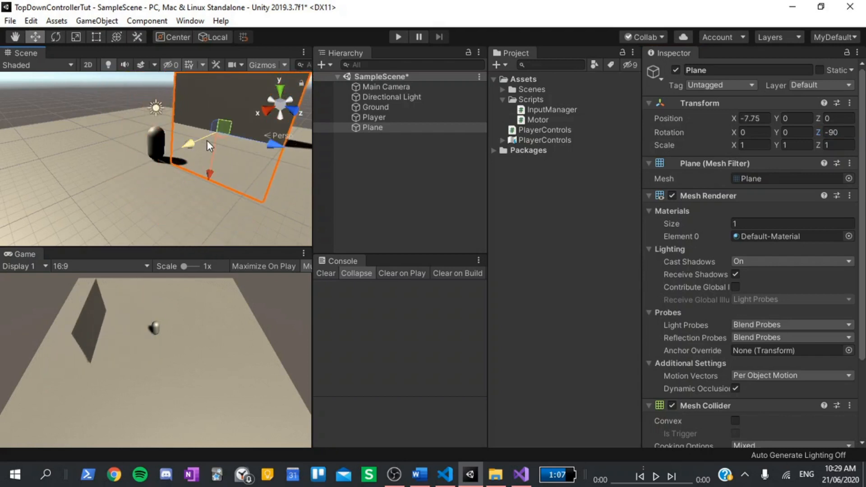
pyautogui.moveTo(204, 144)
pyautogui.keyDown('alt'); pyautogui.mouseDown()
pyautogui.moveTo(402, 87)
pyautogui.moveTo(556, 147)
pyautogui.mouseUp(); pyautogui.keyUp('alt')
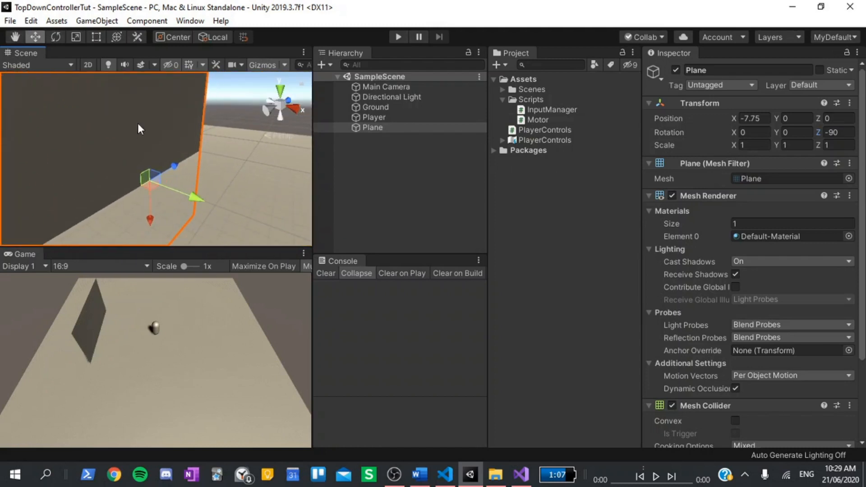
# Play the scene to test the wall, stop it, and switch to the Motor script in Visual Studio.
pyautogui.click(239, 100)
pyautogui.hotkey('ctrl', 'p')
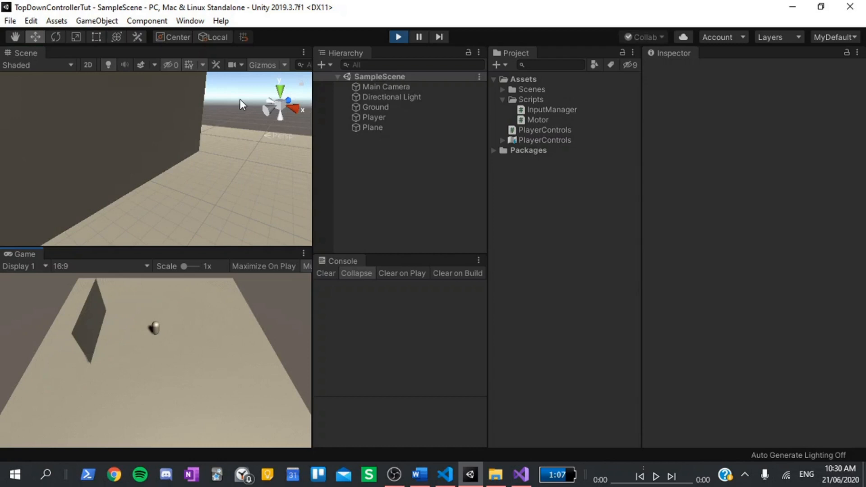
pyautogui.hotkey('ctrl', 'p')
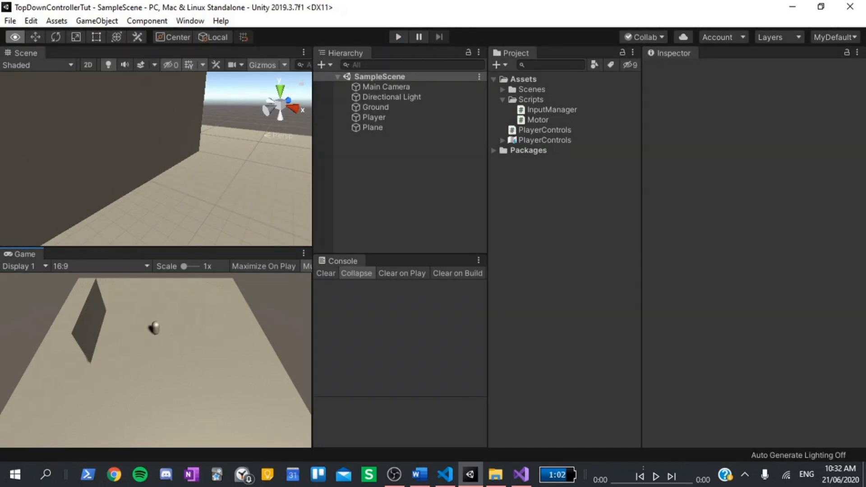
pyautogui.hotkey('alt', 'Tab')
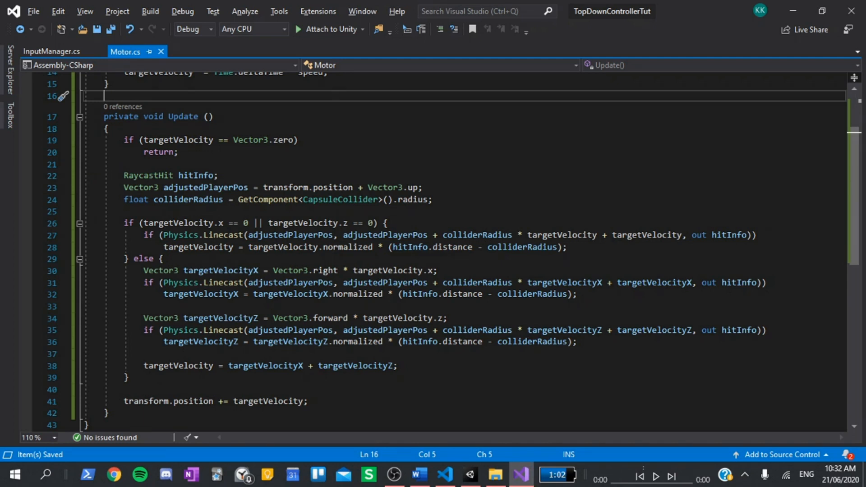
# Append .normalized to targetVelocity, targetVelocityX and targetVelocityZ in the Linecast end points, then return to Unity.
pyautogui.click(597, 234)
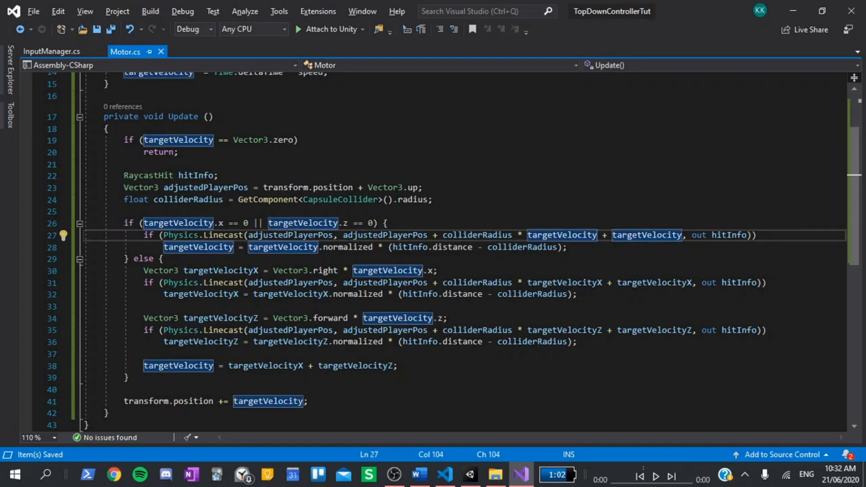
pyautogui.write('.')
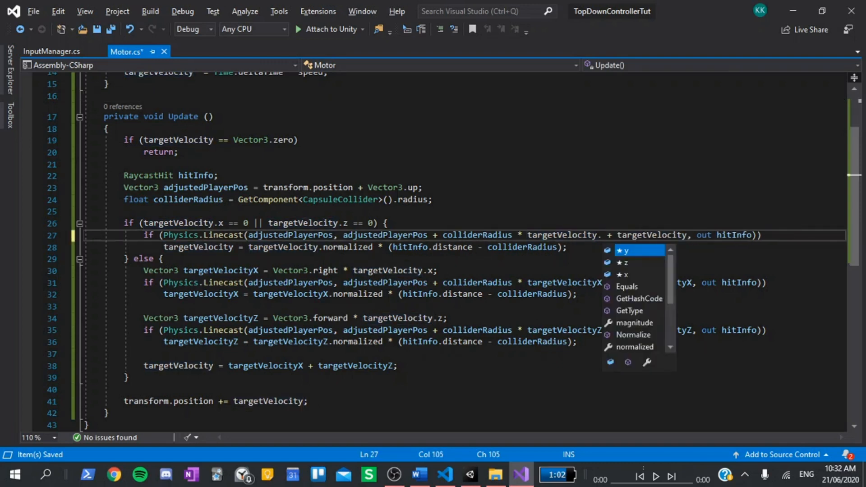
pyautogui.write('norm')
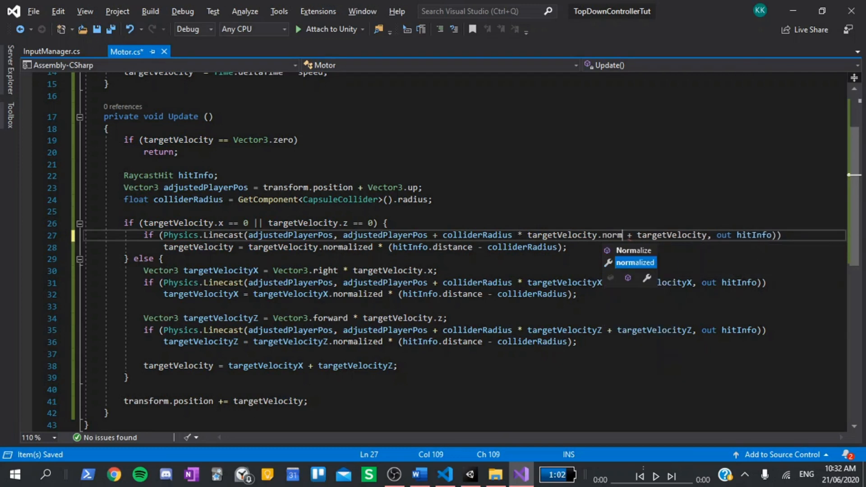
pyautogui.press('Tab')
pyautogui.click(602, 282)
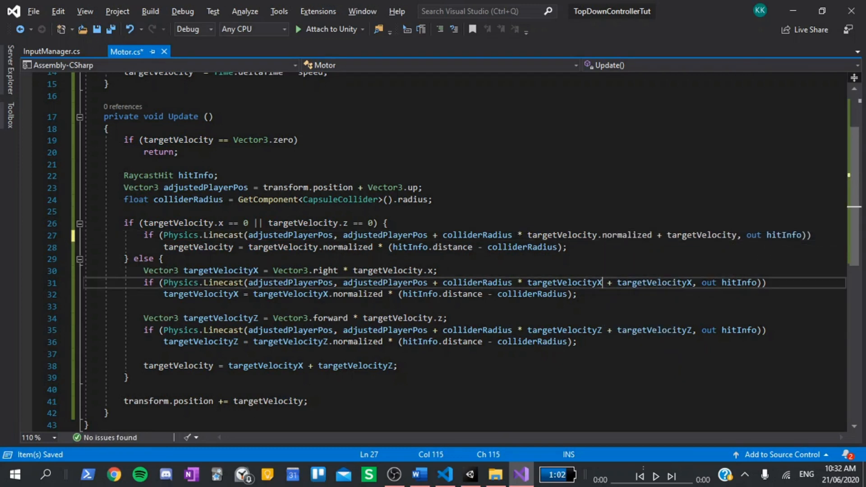
pyautogui.write('.')
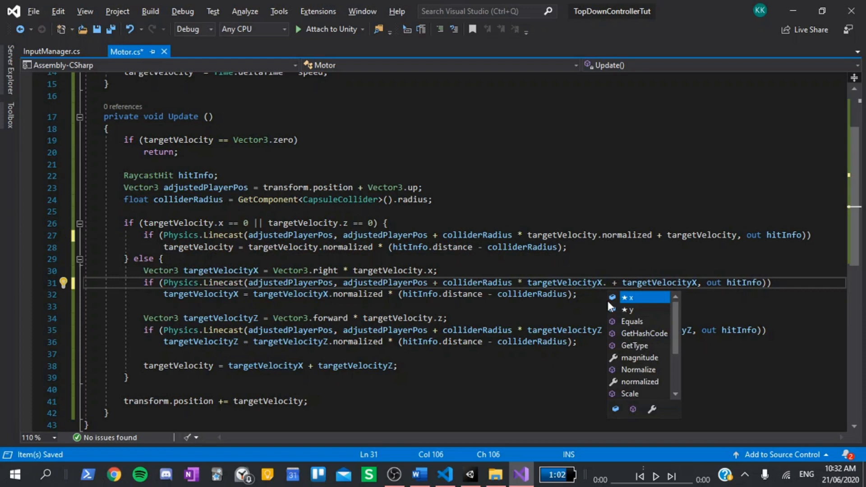
pyautogui.write('nor')
pyautogui.press('Tab')
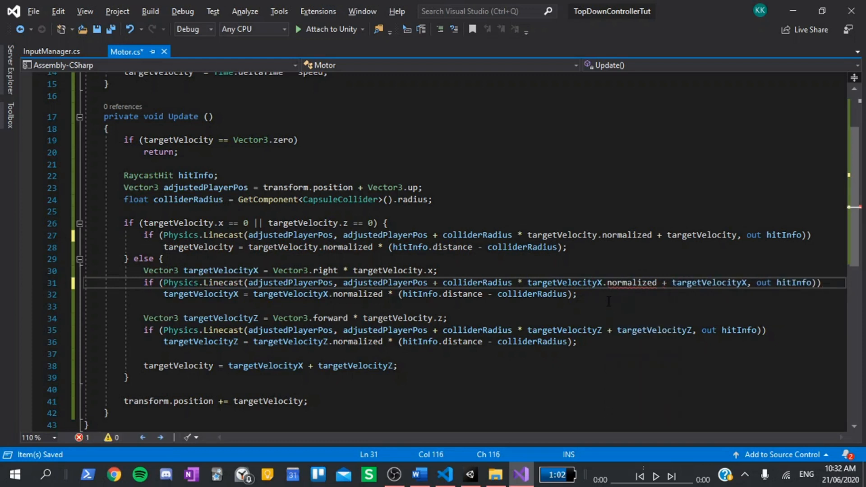
pyautogui.click(601, 330)
pyautogui.write('.')
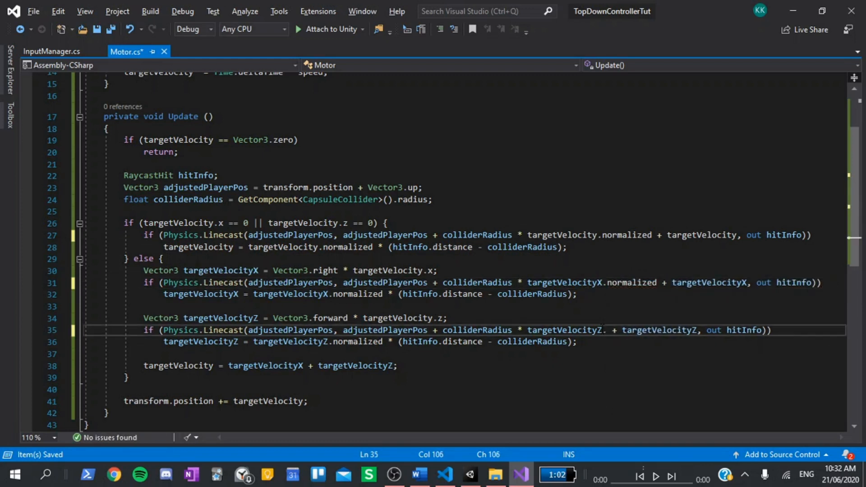
pyautogui.write('no')
pyautogui.press('Tab')
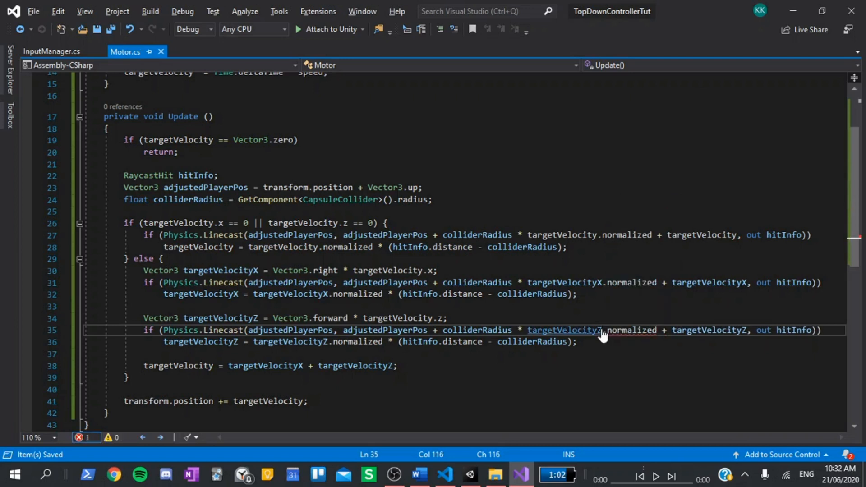
pyautogui.hotkey('alt', 'Tab')
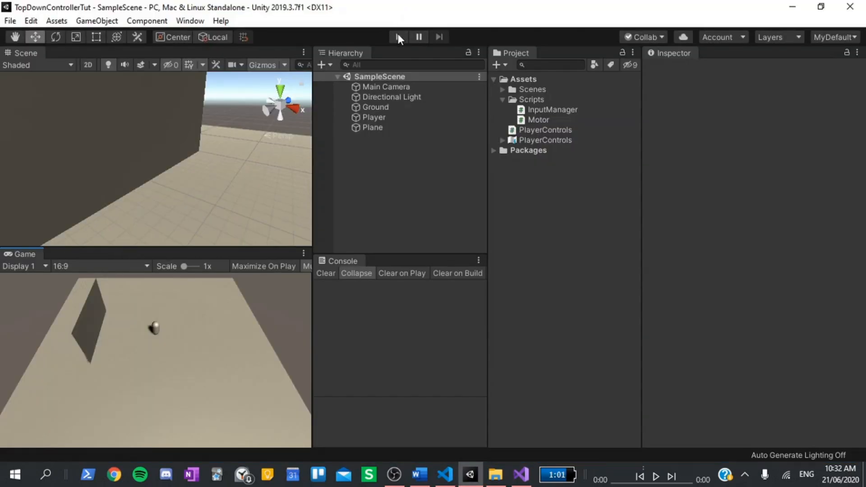
pyautogui.click(398, 37)
pyautogui.press('a')
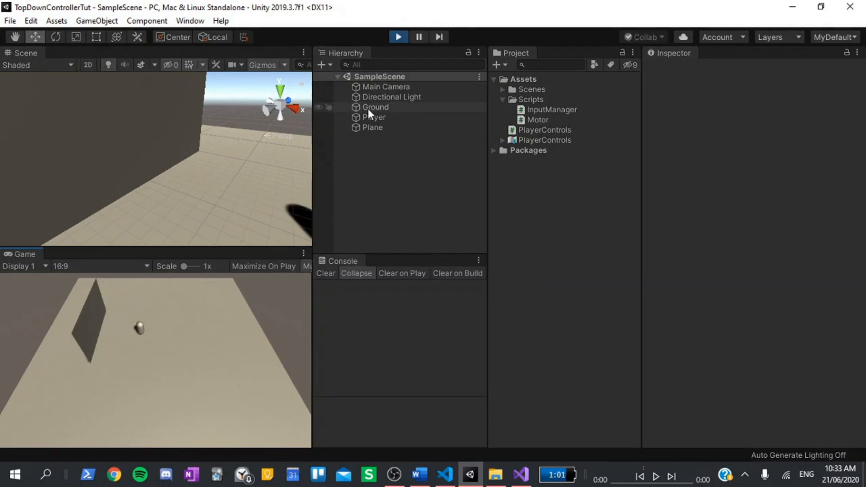
pyautogui.press('d')
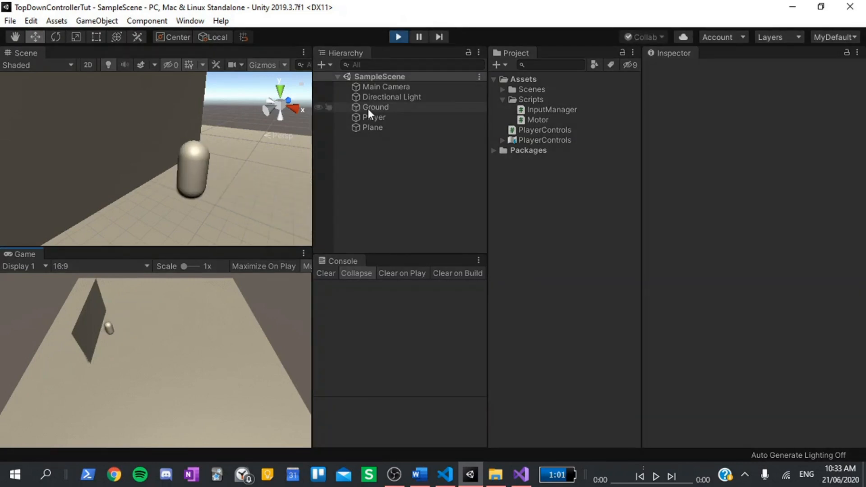
pyautogui.press('a')
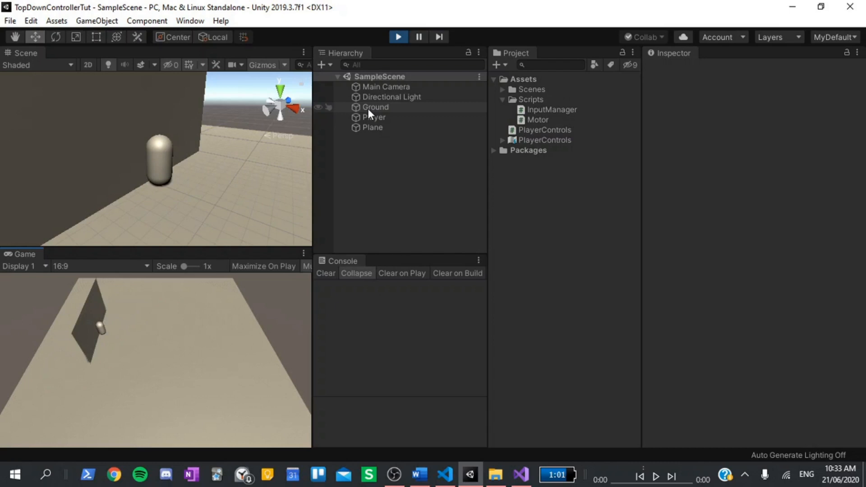
pyautogui.press('d')
pyautogui.press('a')
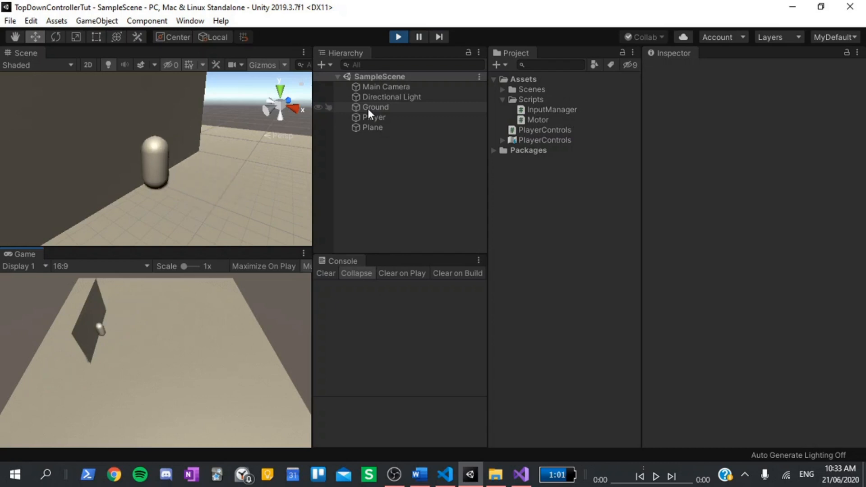
pyautogui.press('s')
pyautogui.press('d')
pyautogui.press('a')
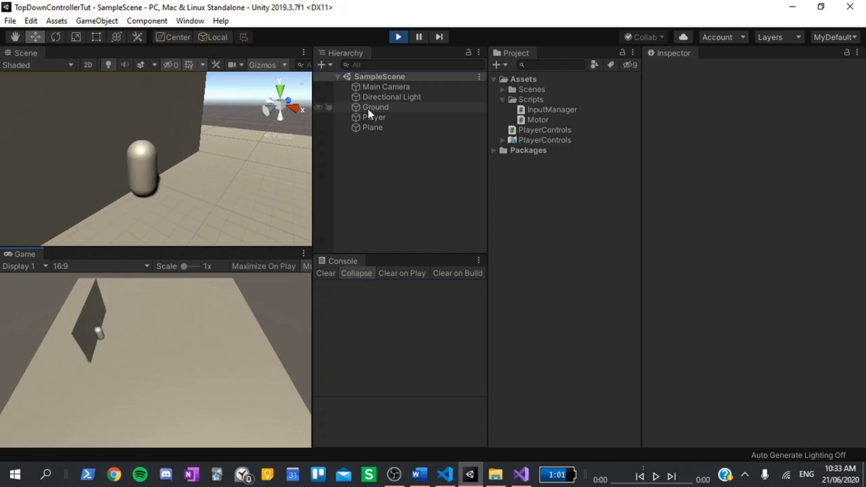
pyautogui.press('w')
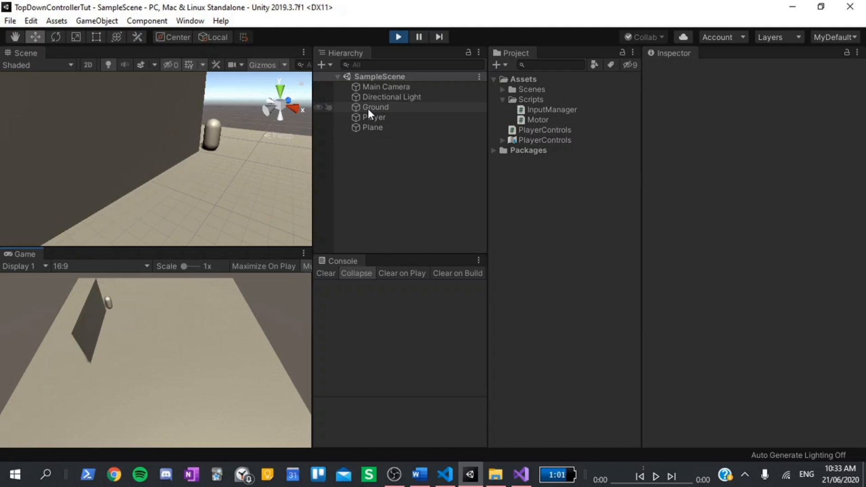
pyautogui.press('s')
pyautogui.hotkey('ctrl', 'p')
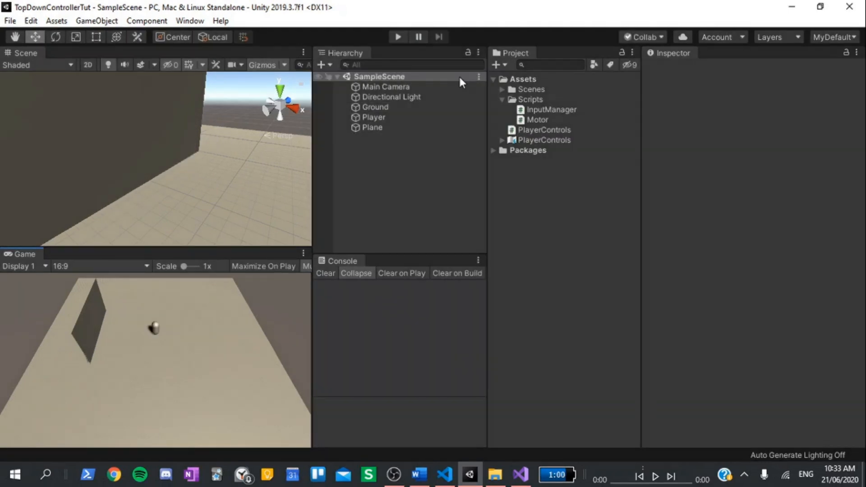